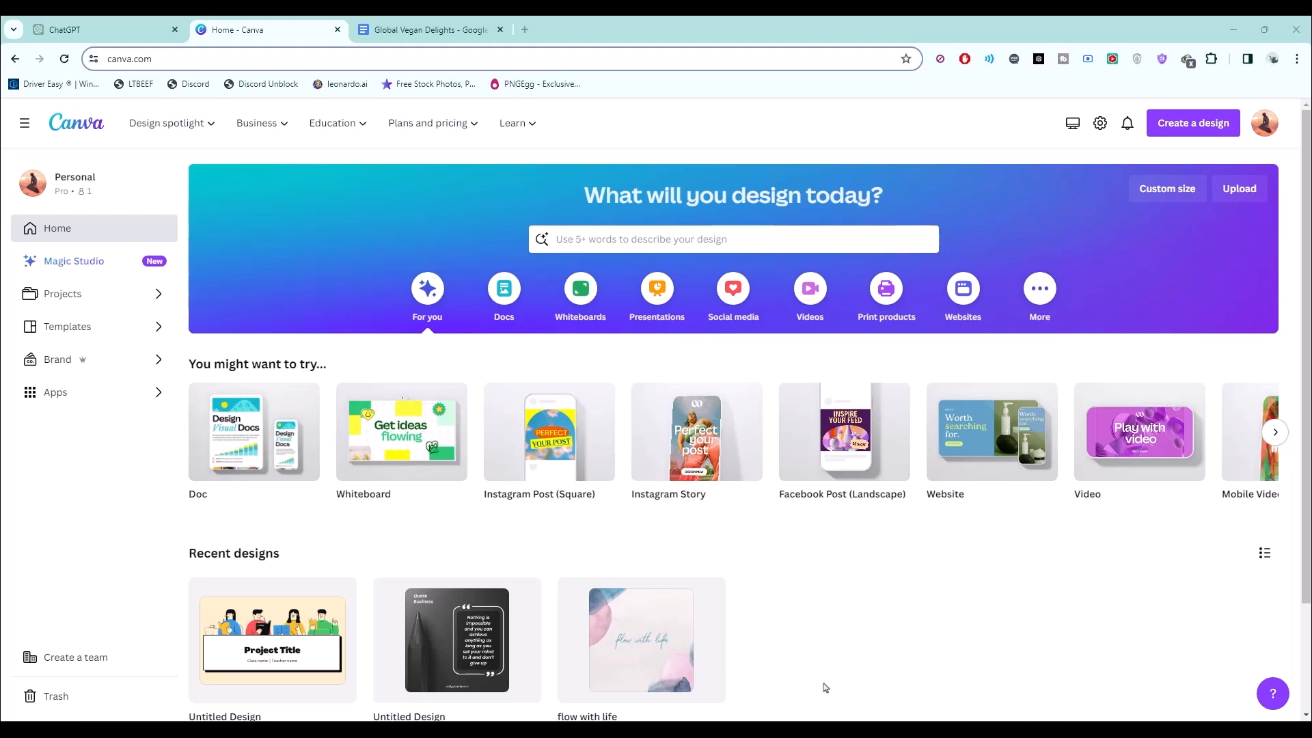
Step: Switch to the Global Vegan Delights document in Google Docs and examine its title, chapter list, introduction and recipes
left_click(420, 27)
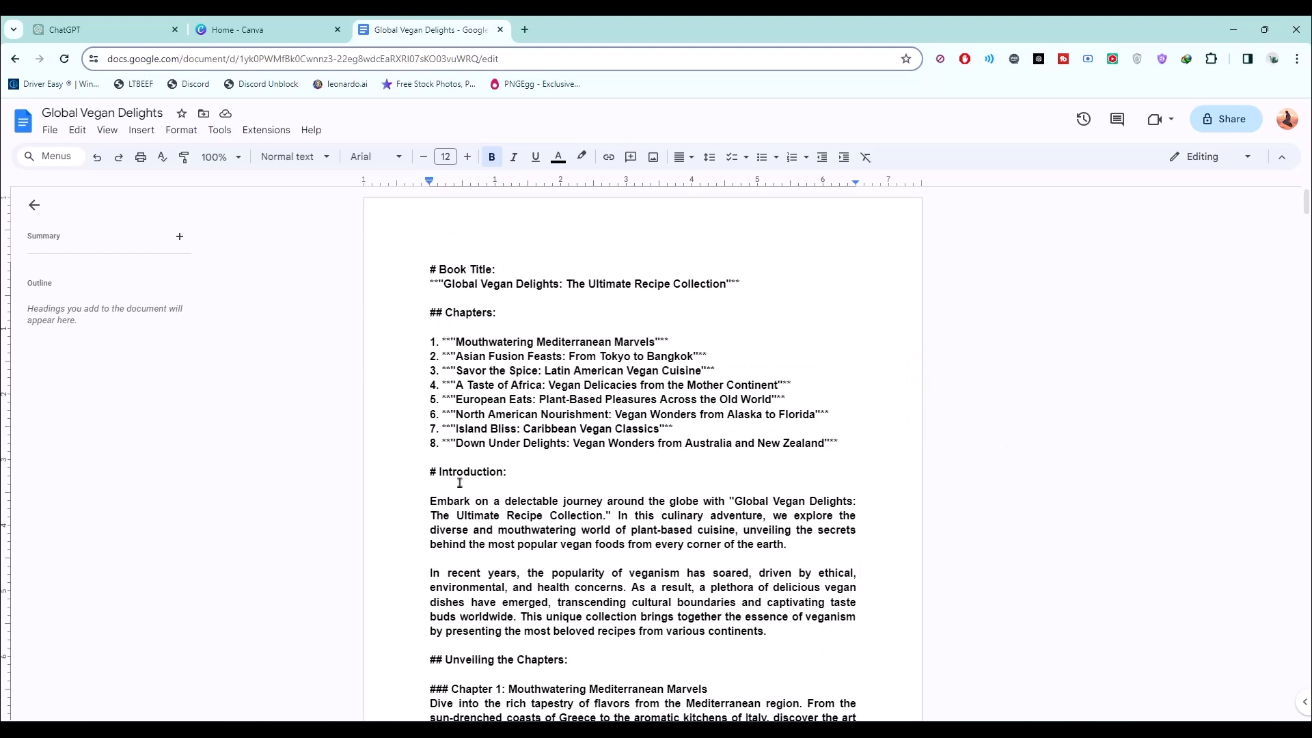
scroll(460, 483, "down", 3)
scroll(587, 482, "down", 2)
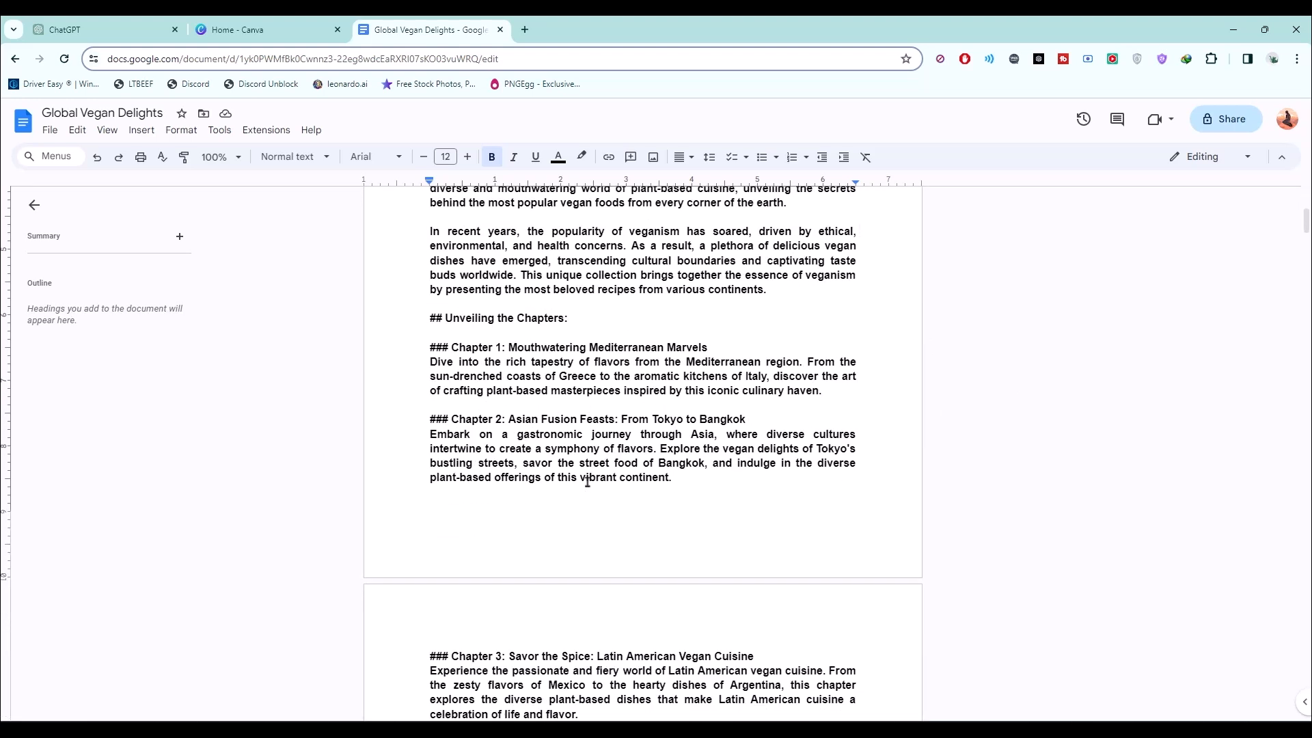
scroll(587, 483, "down", 15)
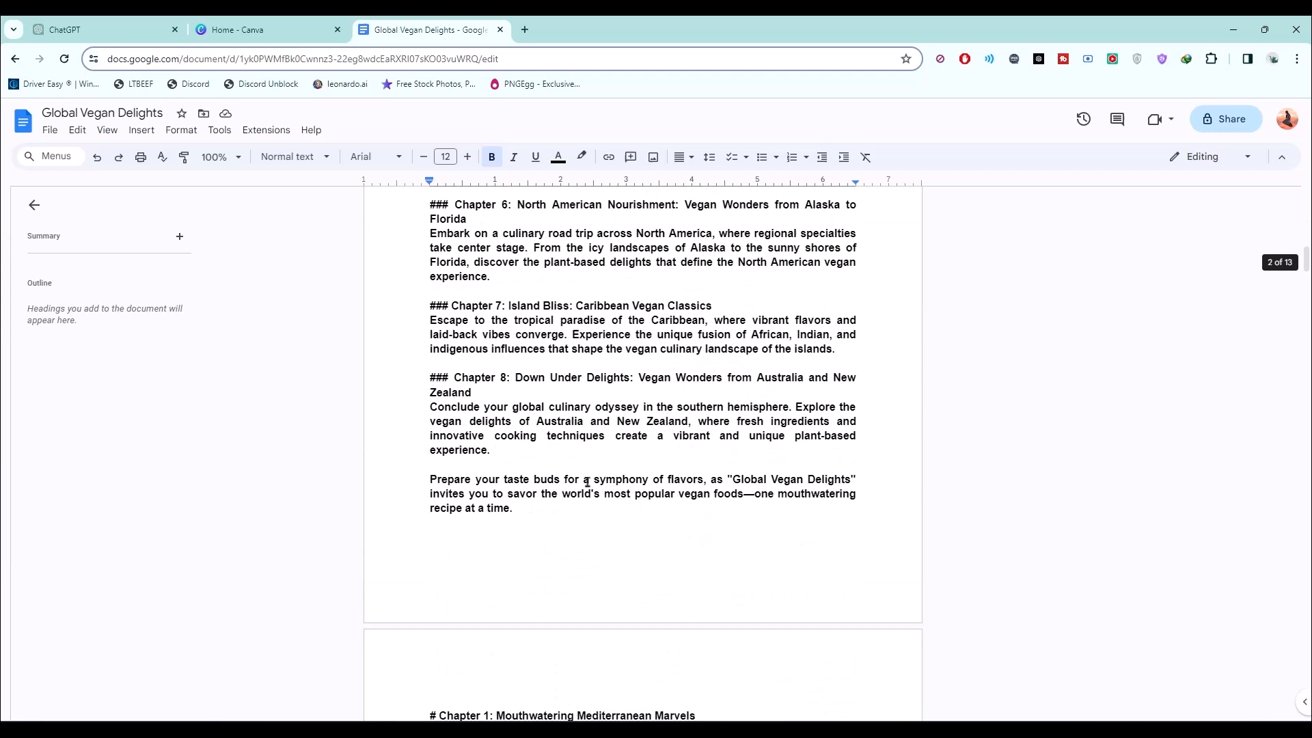
scroll(587, 482, "down", 6)
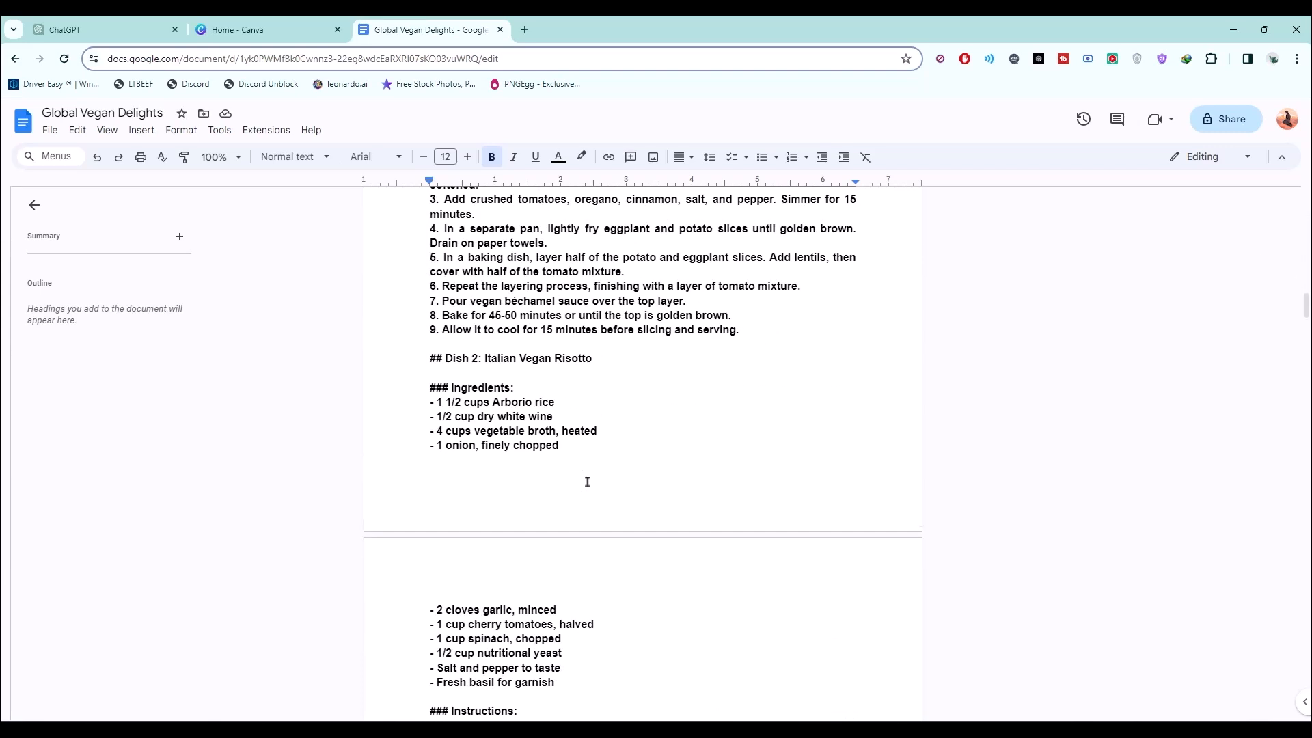
scroll(587, 483, "down", 3)
scroll(587, 482, "up", 4)
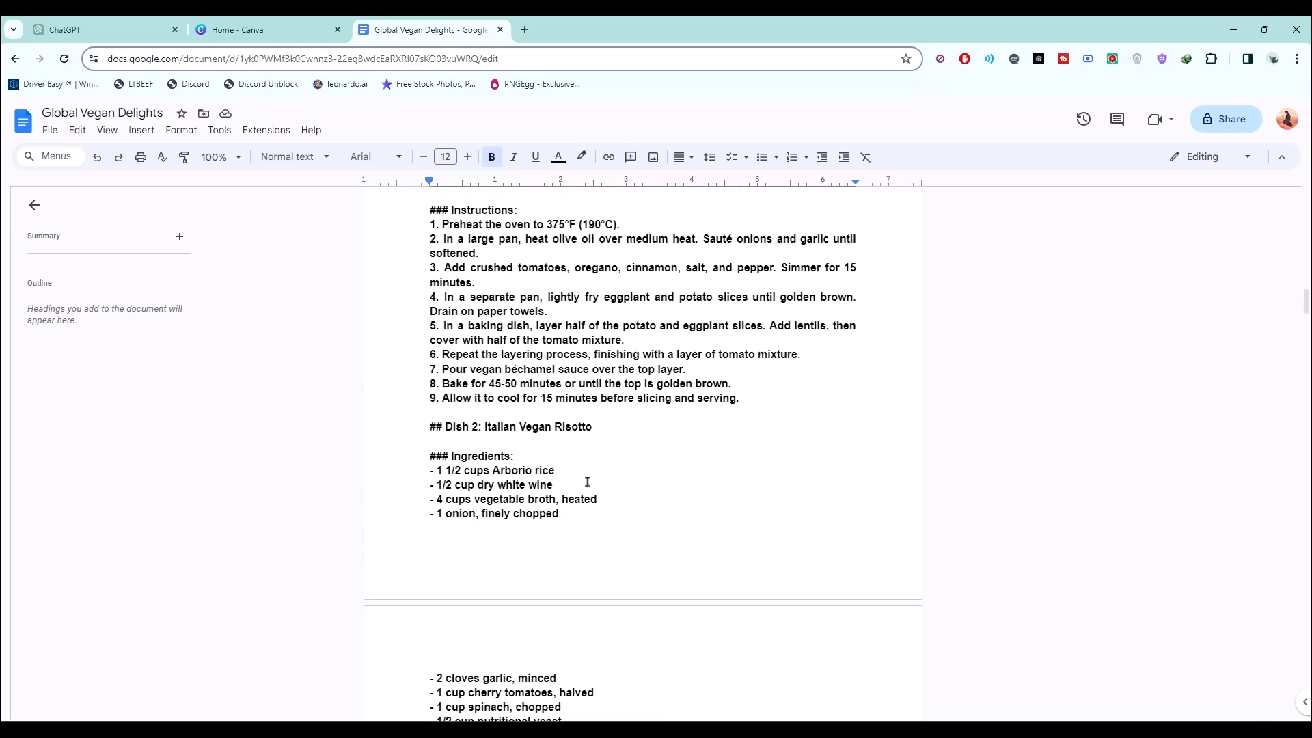
scroll(603, 448, "down", 10)
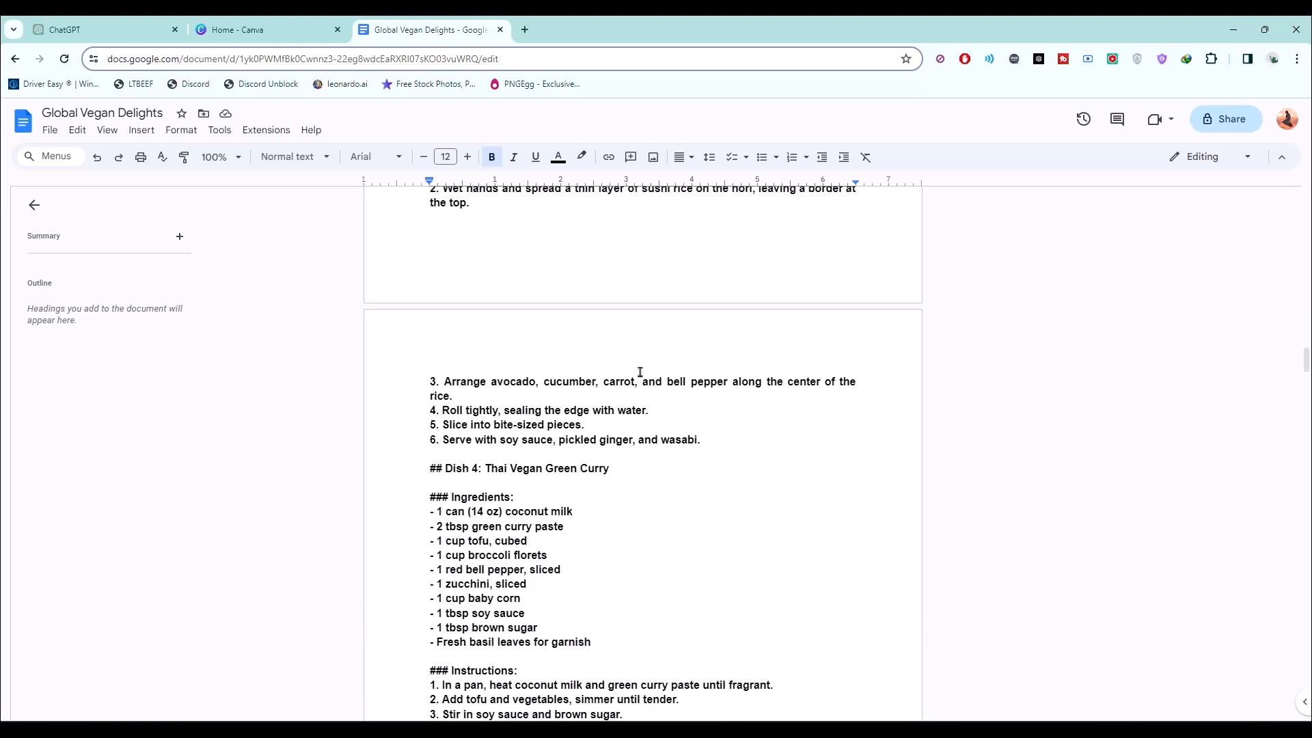
scroll(640, 371, "down", 10)
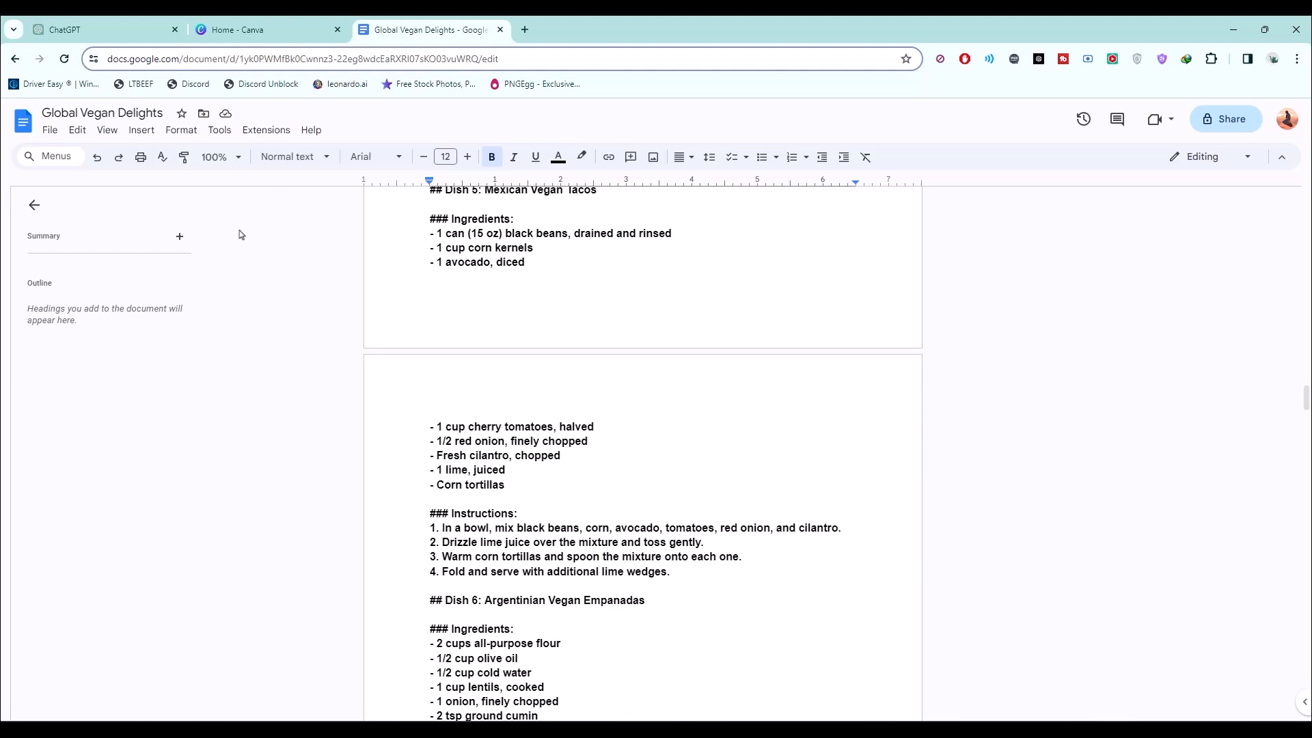
scroll(542, 401, "down", 1)
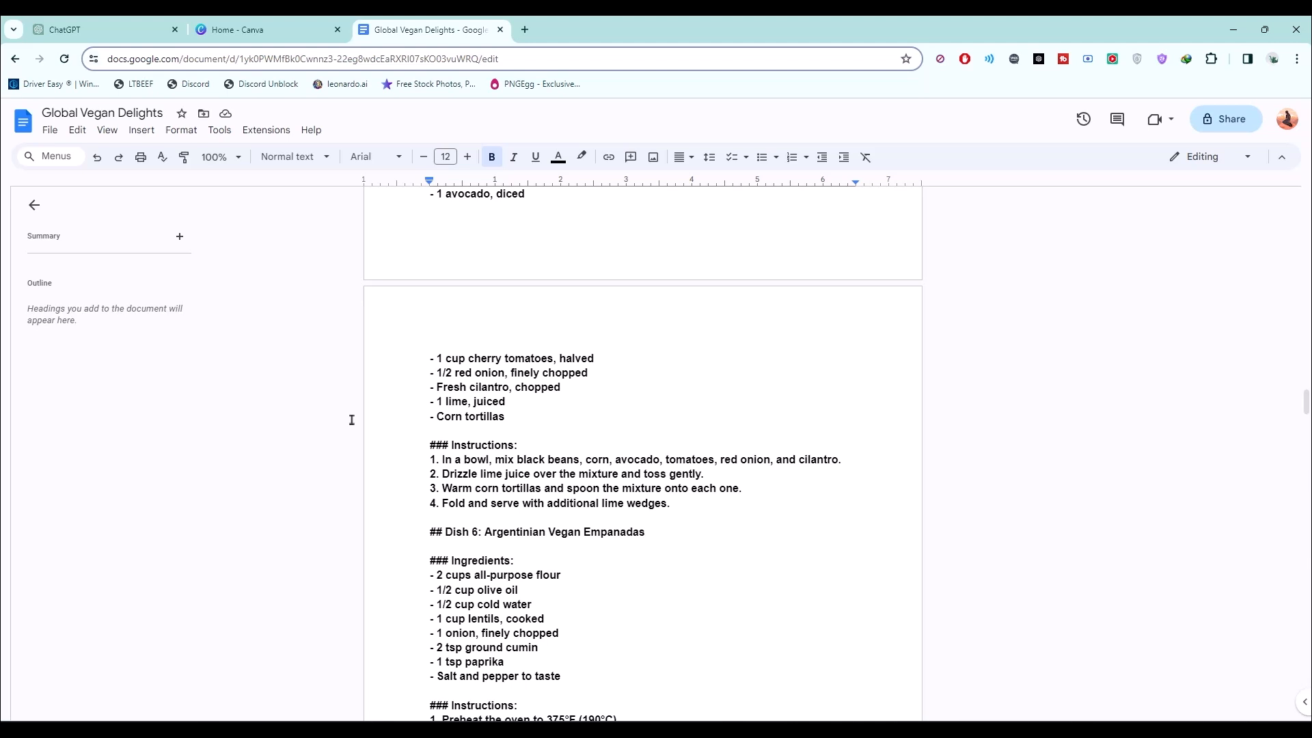
scroll(517, 398, "down", 15)
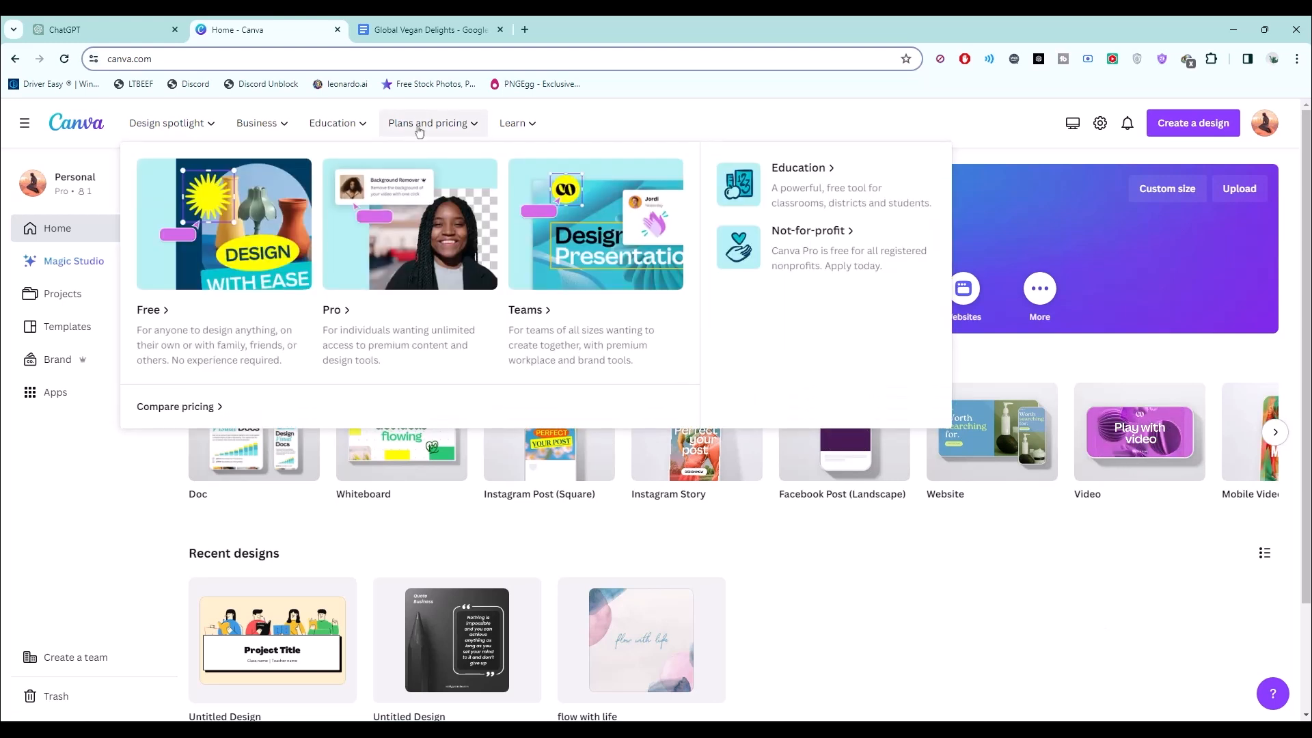
left_click(441, 29)
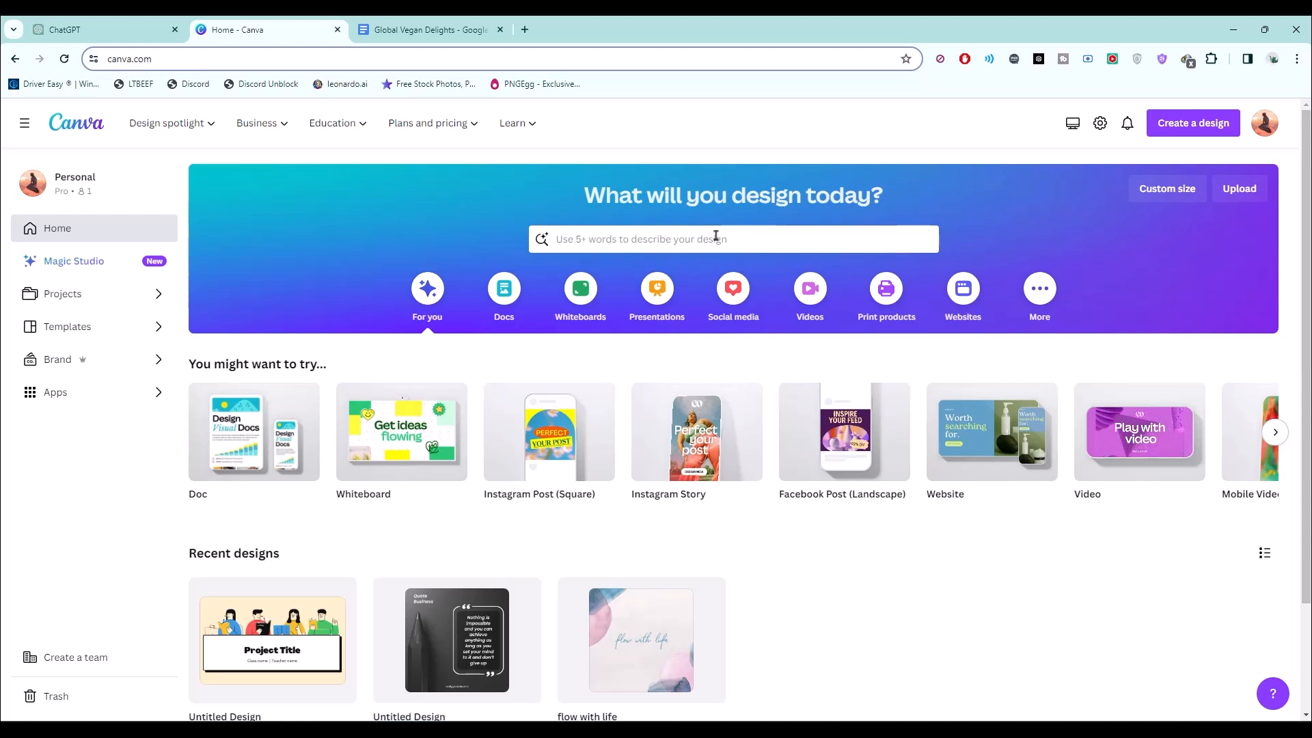
Step: Search Canva's templates for "ebook cover food"
left_click(663, 238)
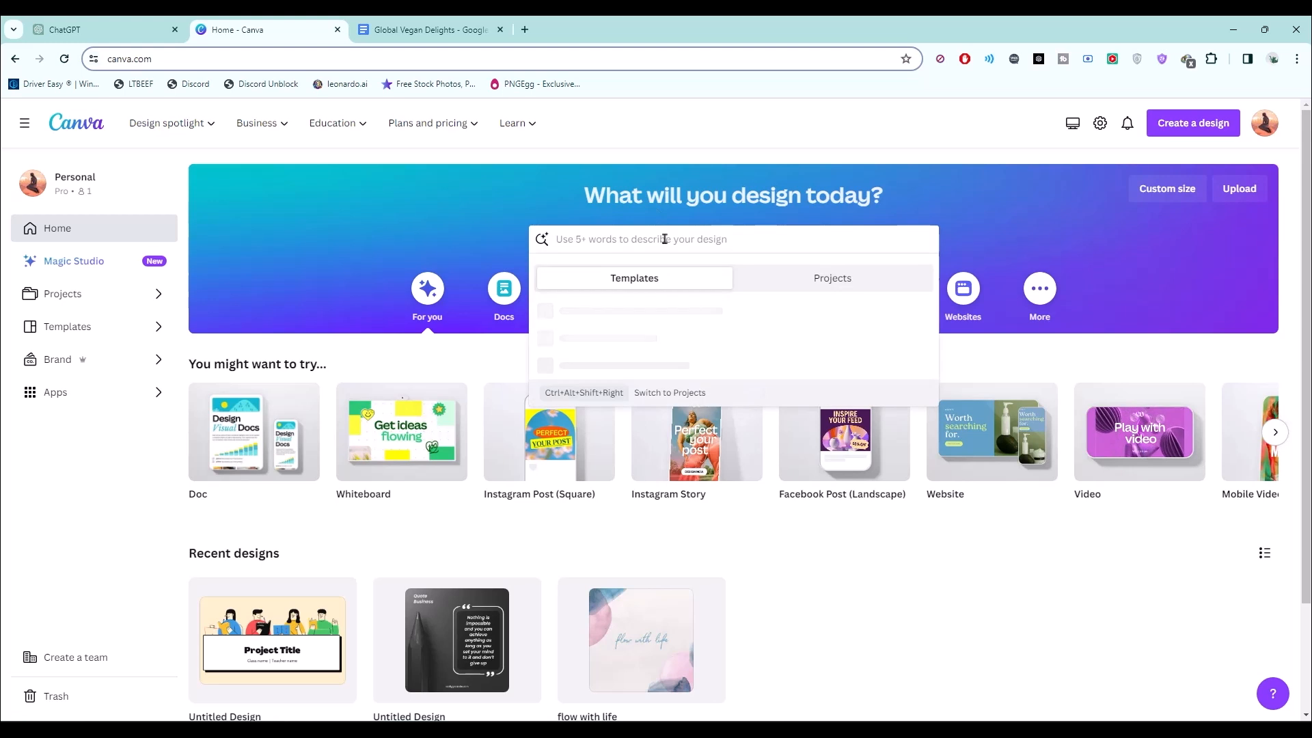
type("ebook")
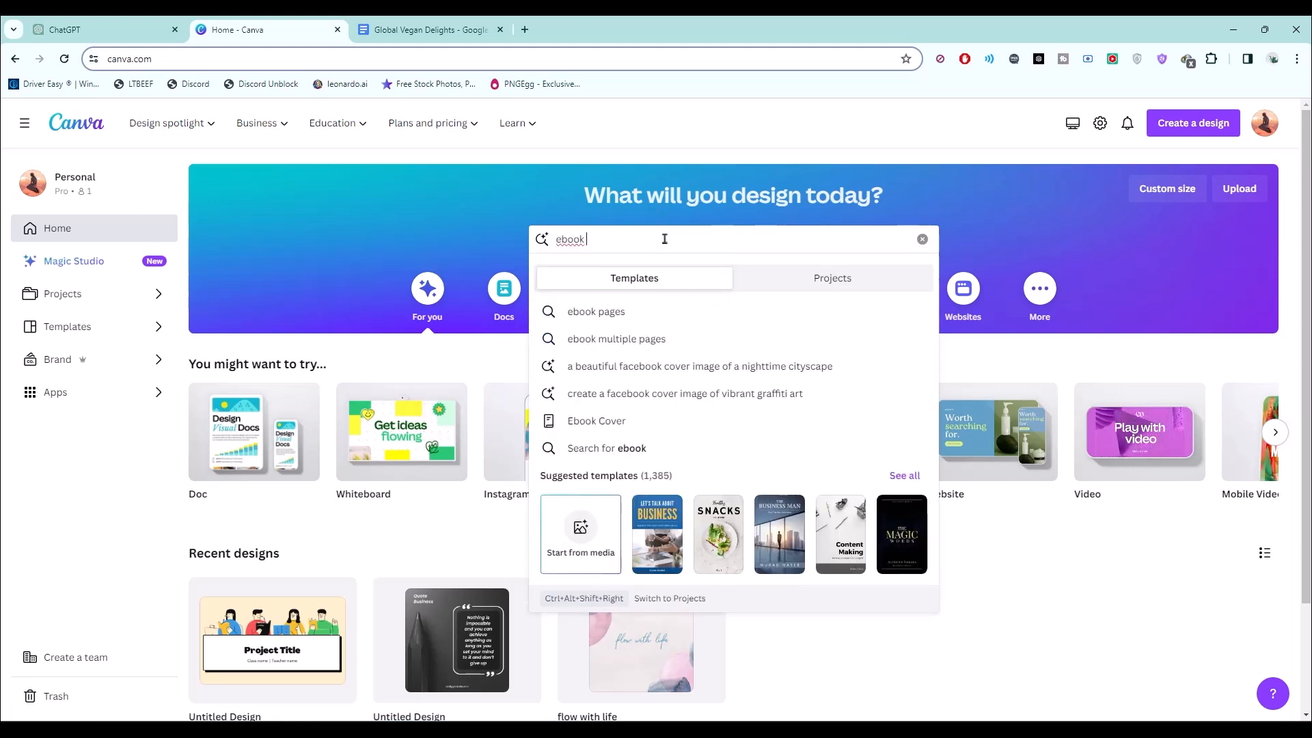
type(" Food")
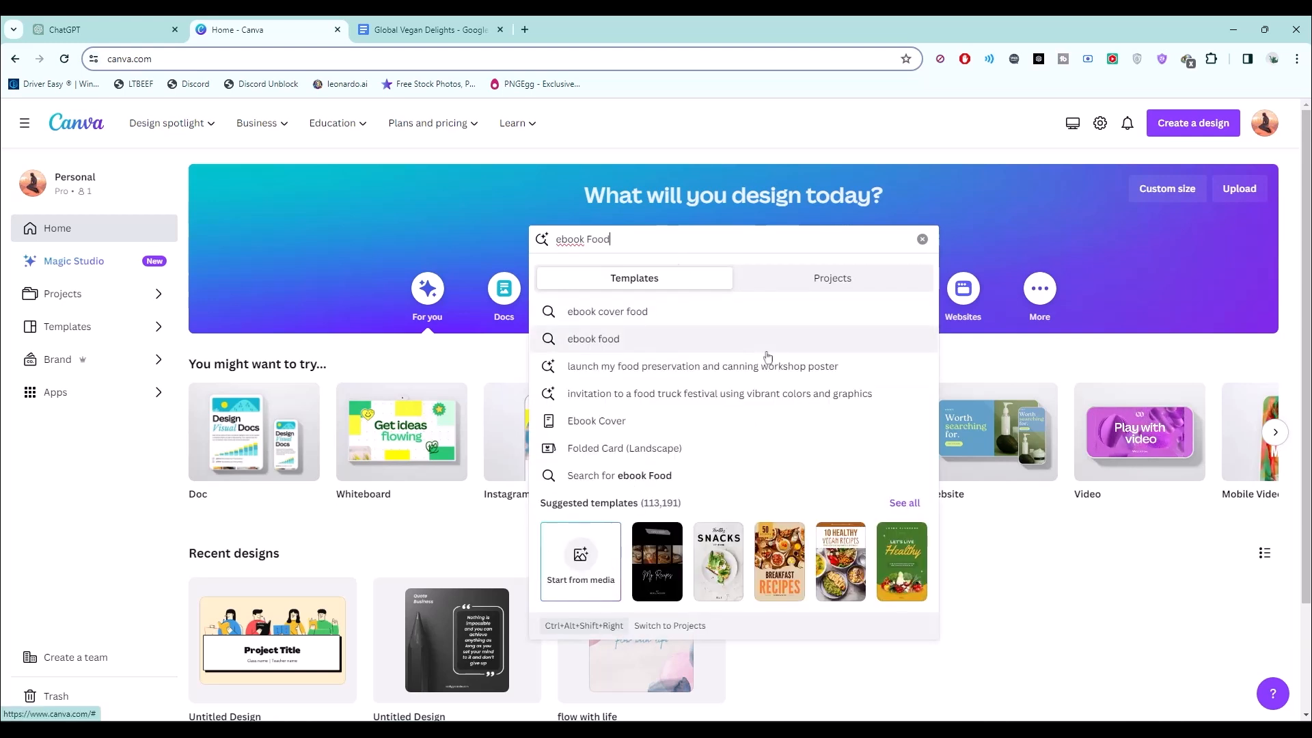
left_click(667, 312)
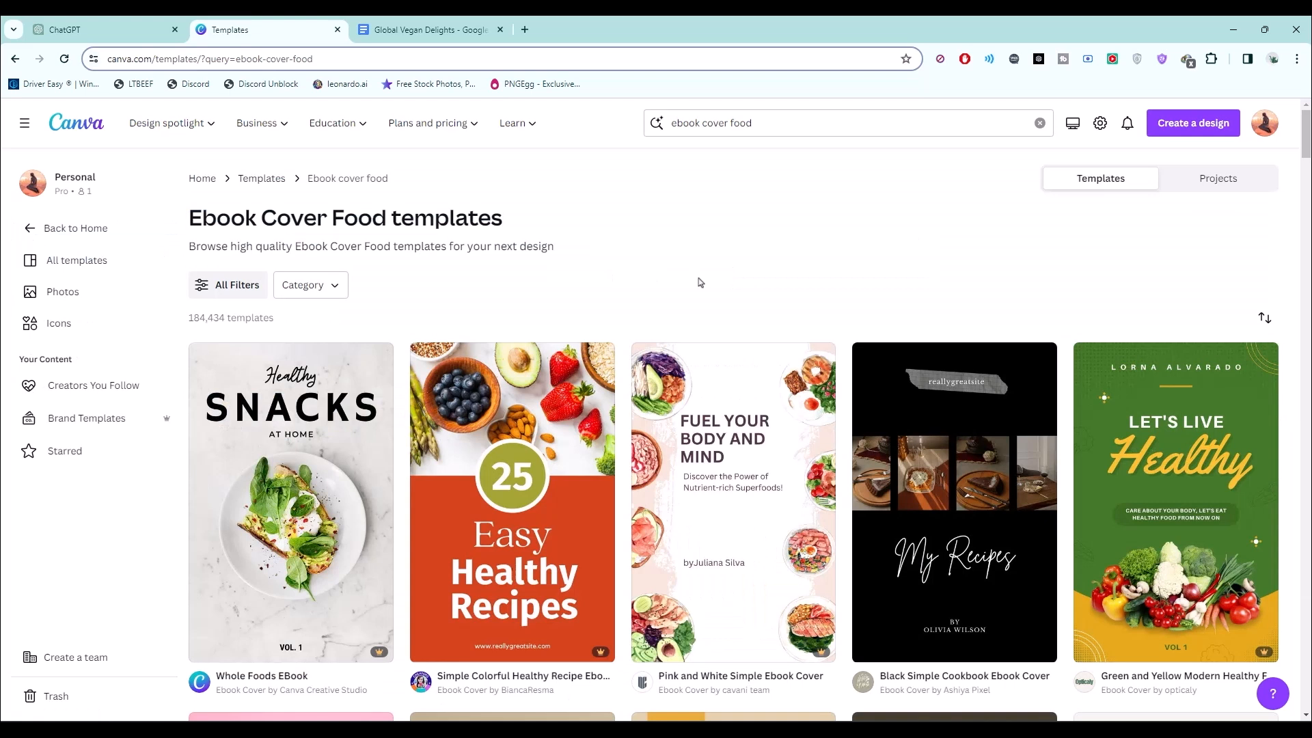
Step: Browse the ebook cover results and start customizing the Whole Foods EBook template as a new design
scroll(700, 283, "down", 2)
scroll(194, 340, "up", 2)
scroll(705, 259, "down", 6)
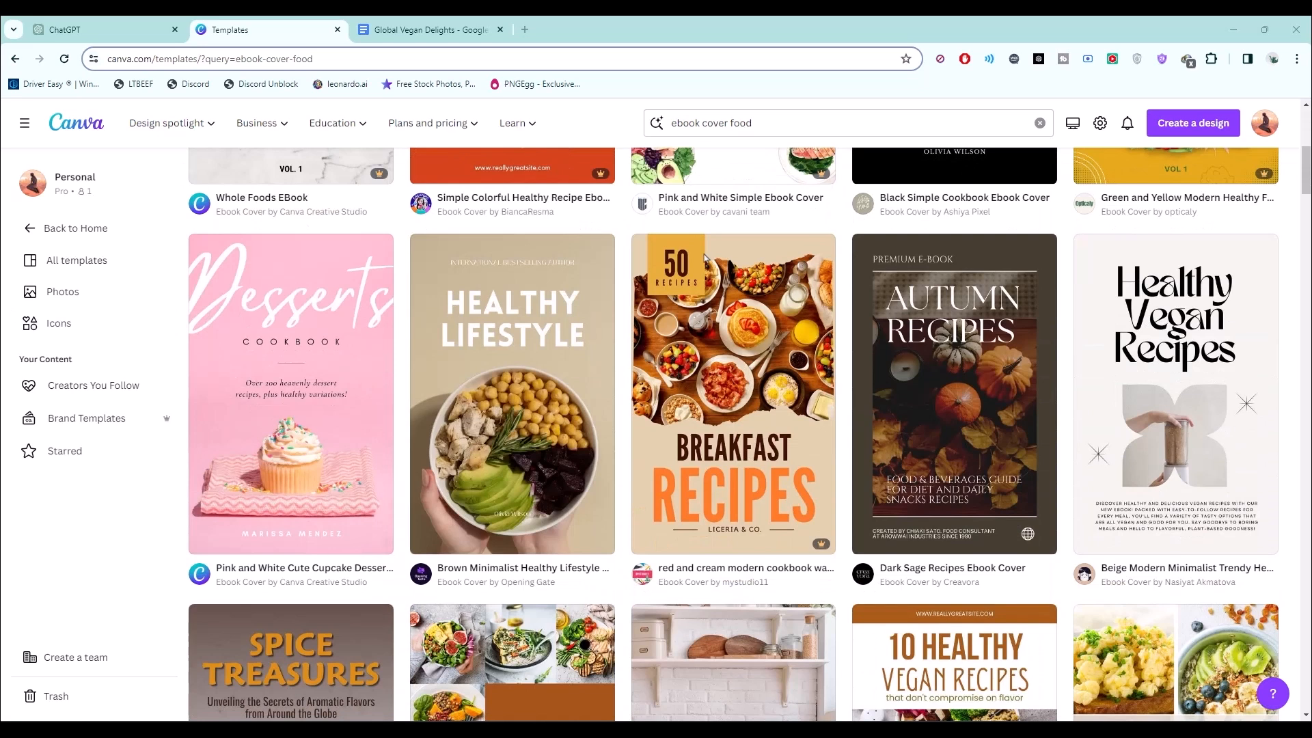
mouse_move(817, 549)
scroll(1299, 539, "up", 7)
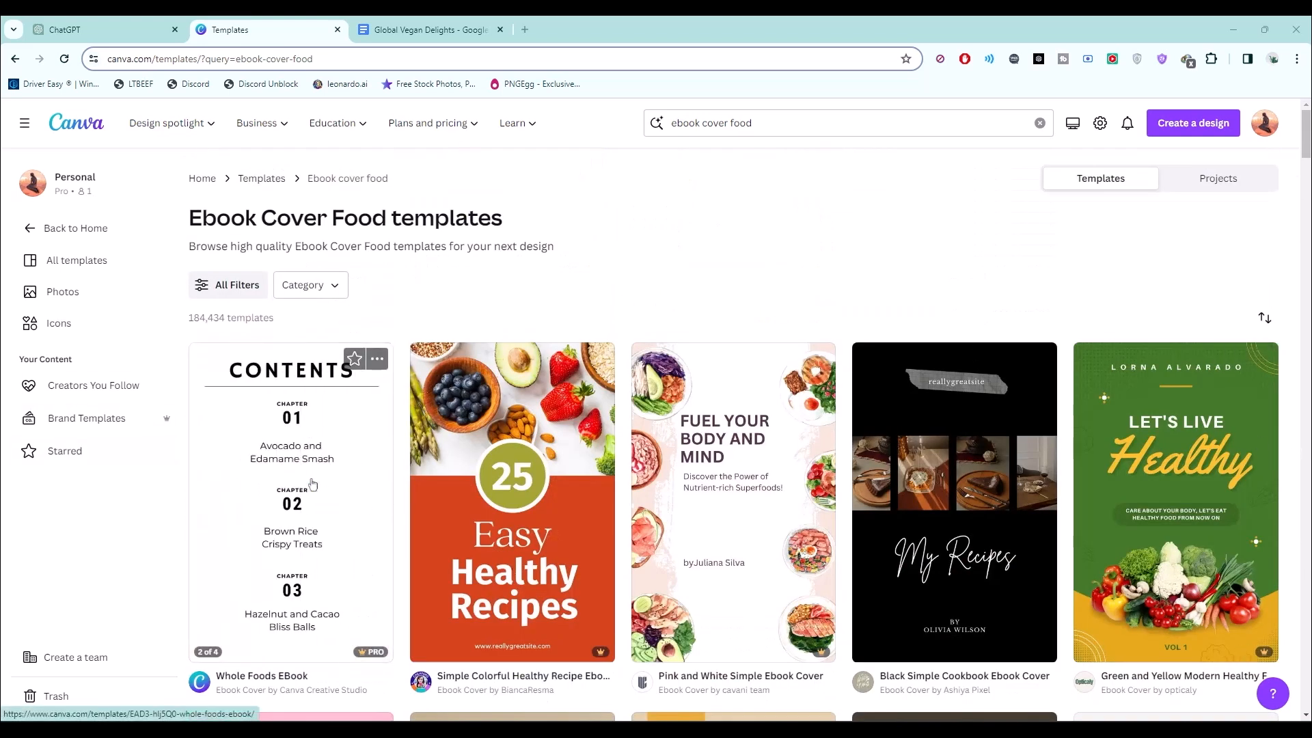
left_click(312, 485)
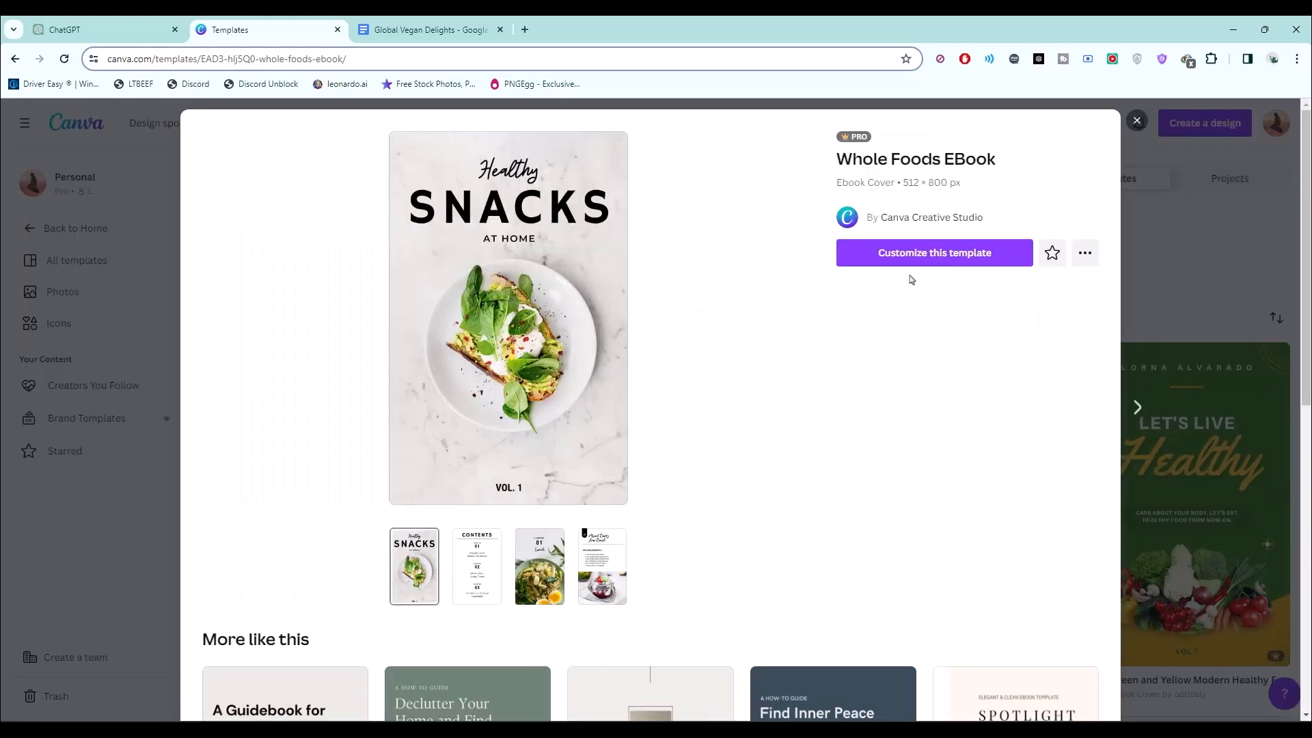
left_click(879, 258)
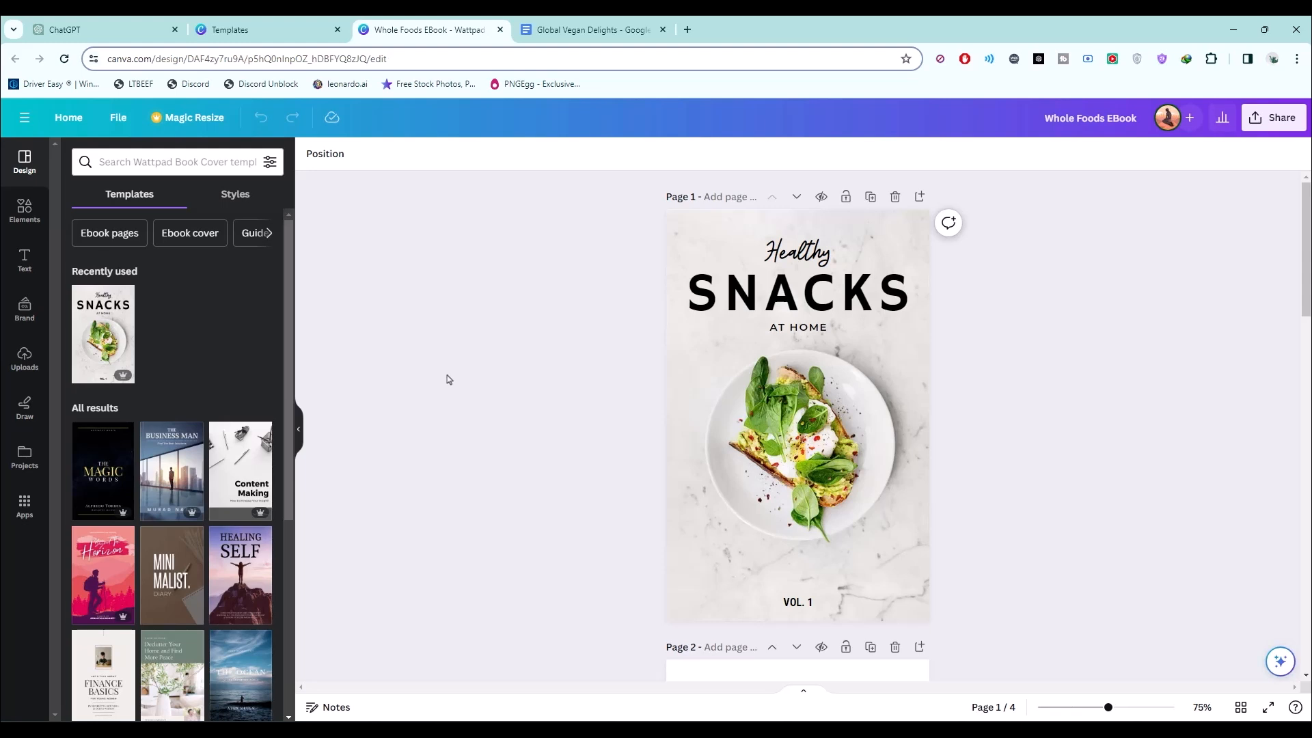
Step: Look through all four pages of the template and enlarge the cover view to 99% with the templates list hidden
scroll(447, 379, "down", 10)
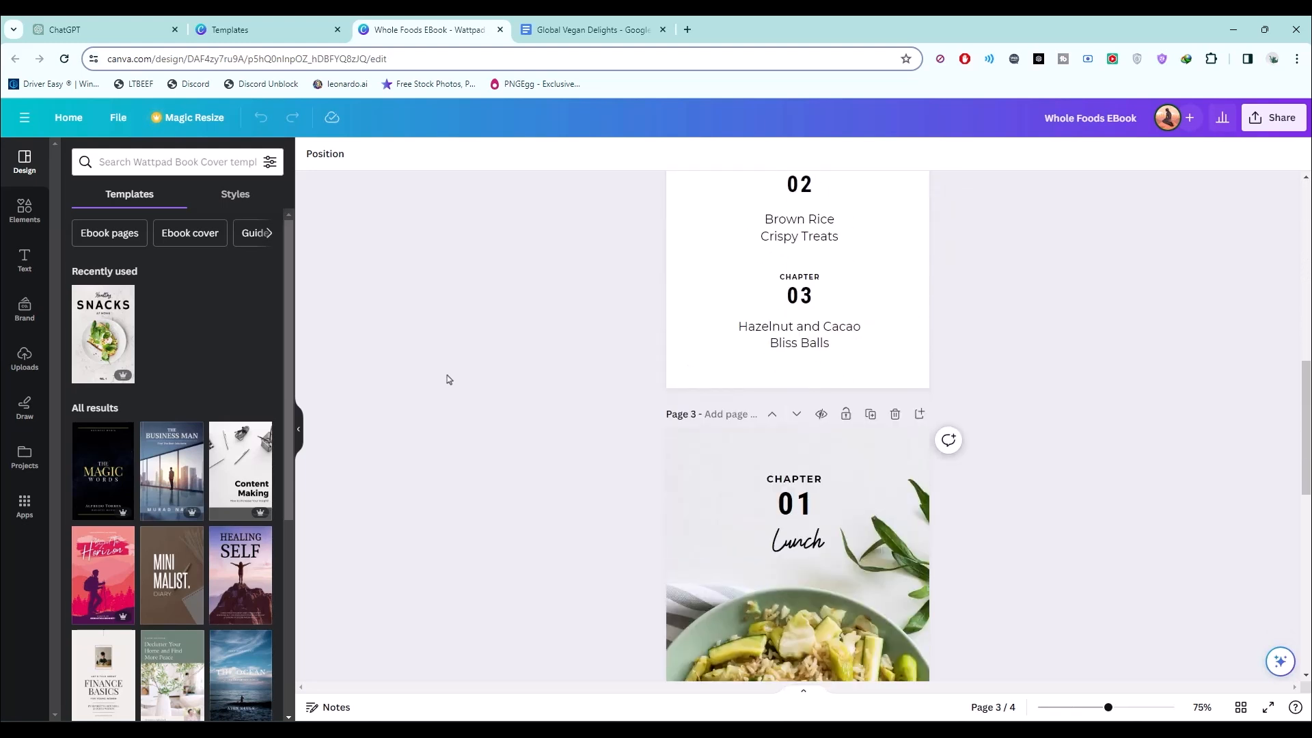
scroll(448, 379, "down", 5)
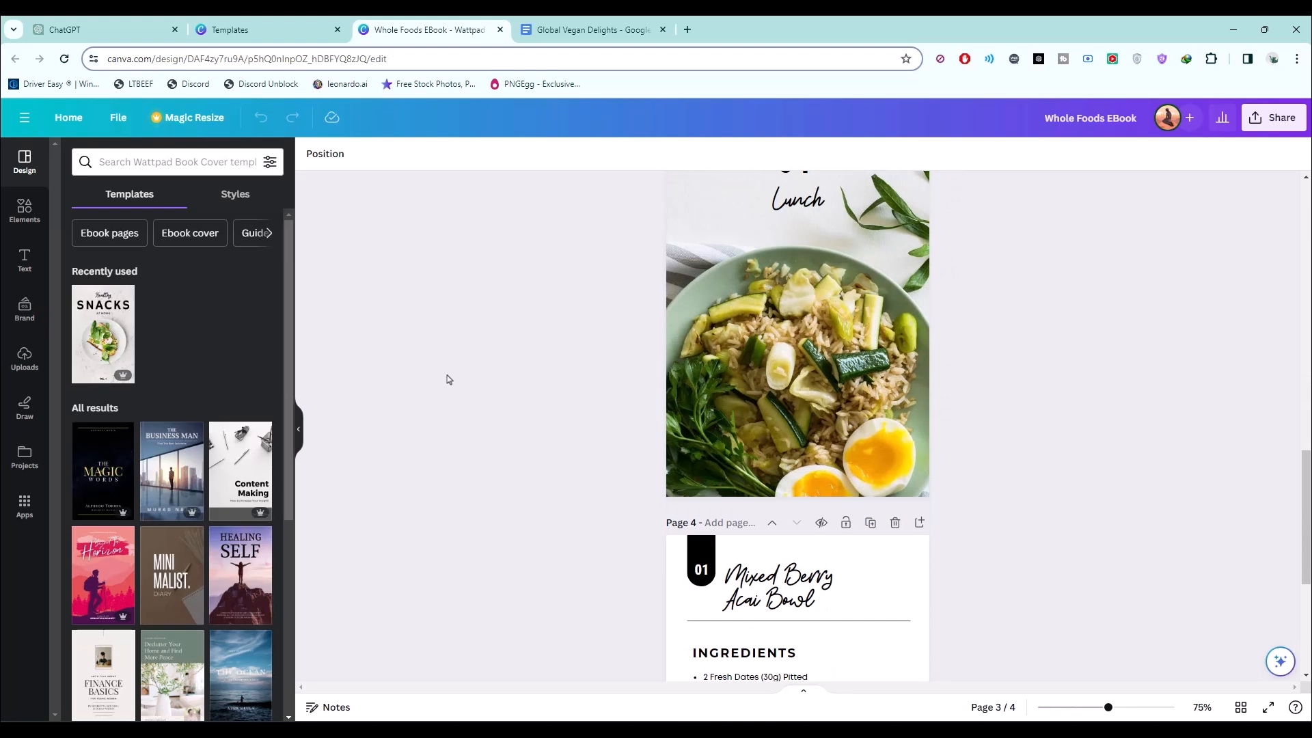
scroll(448, 379, "down", 5)
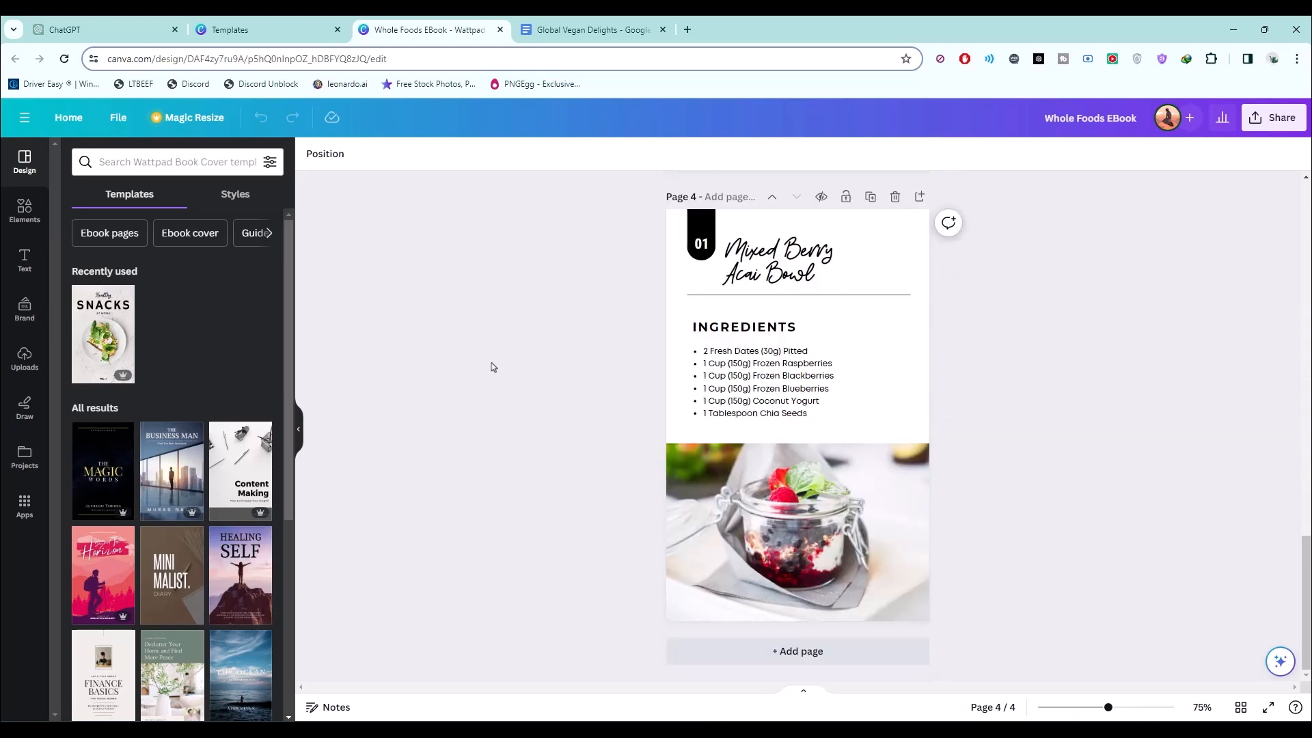
scroll(493, 367, "up", 17)
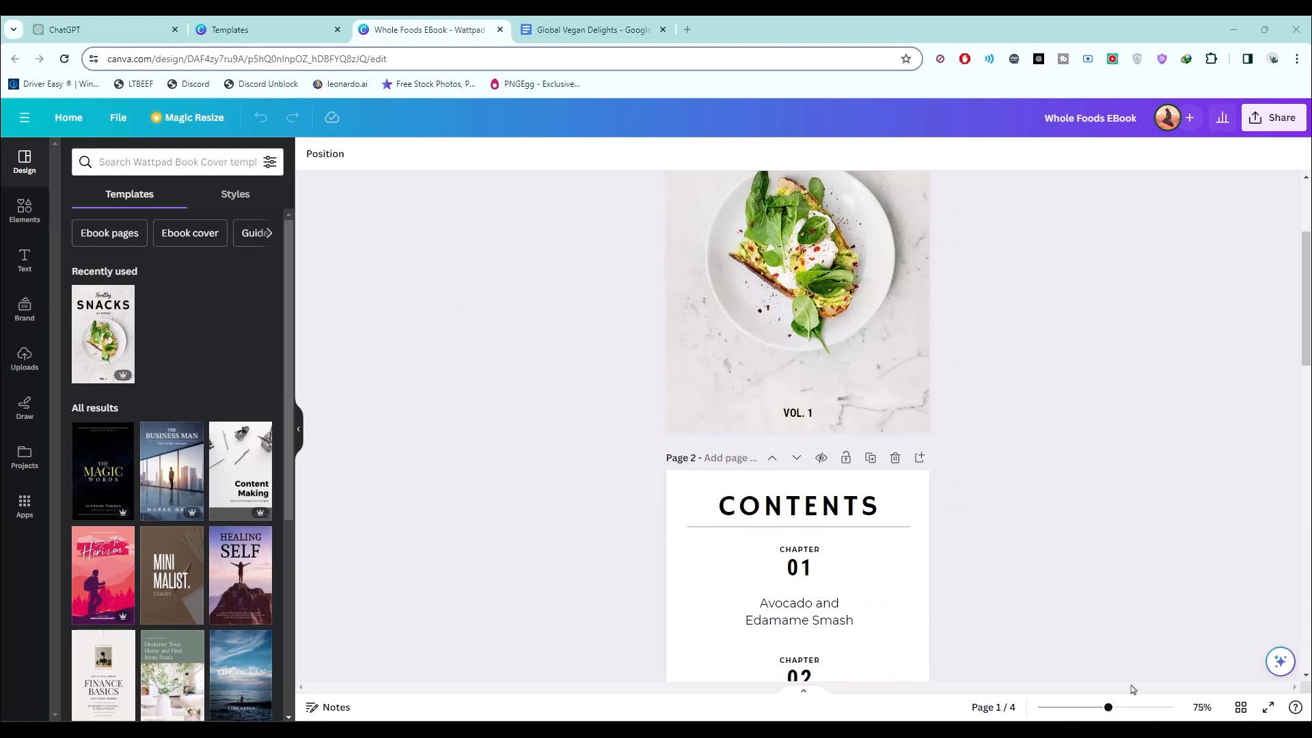
left_click(1120, 708)
left_click_drag(1120, 708, 1129, 707)
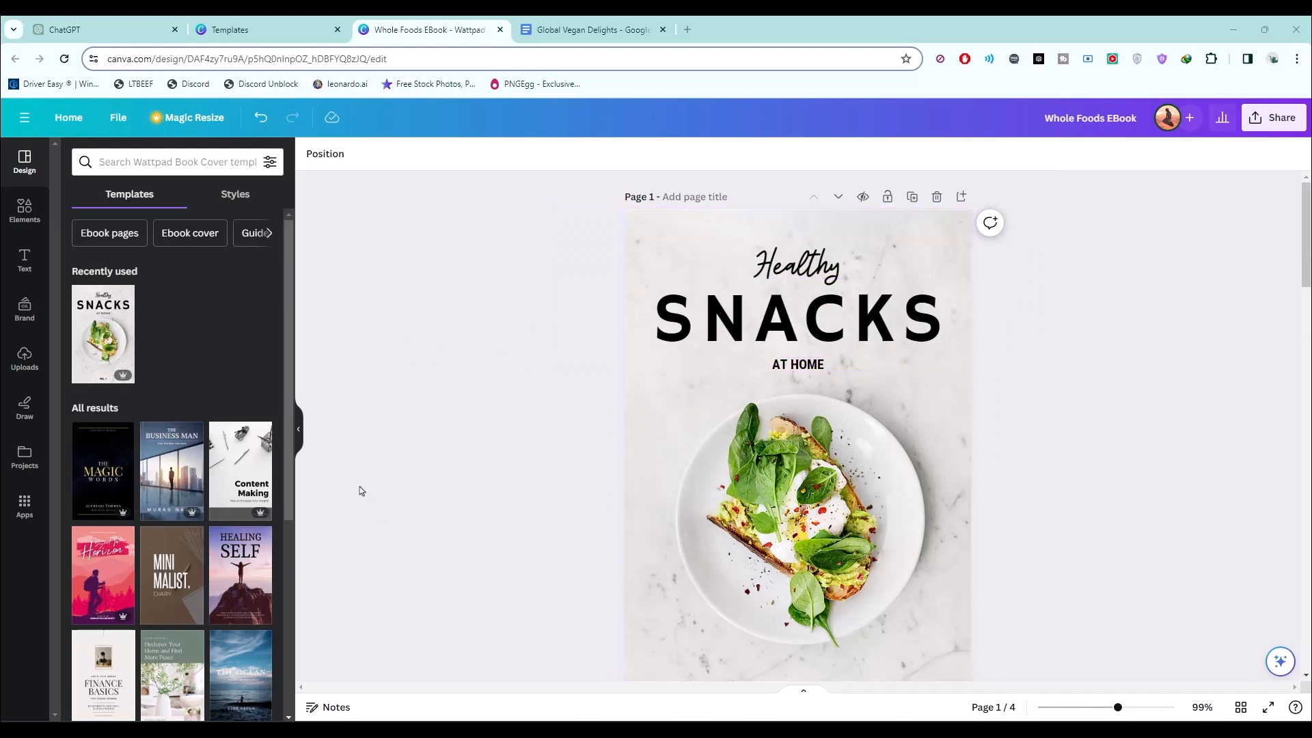
left_click(298, 431)
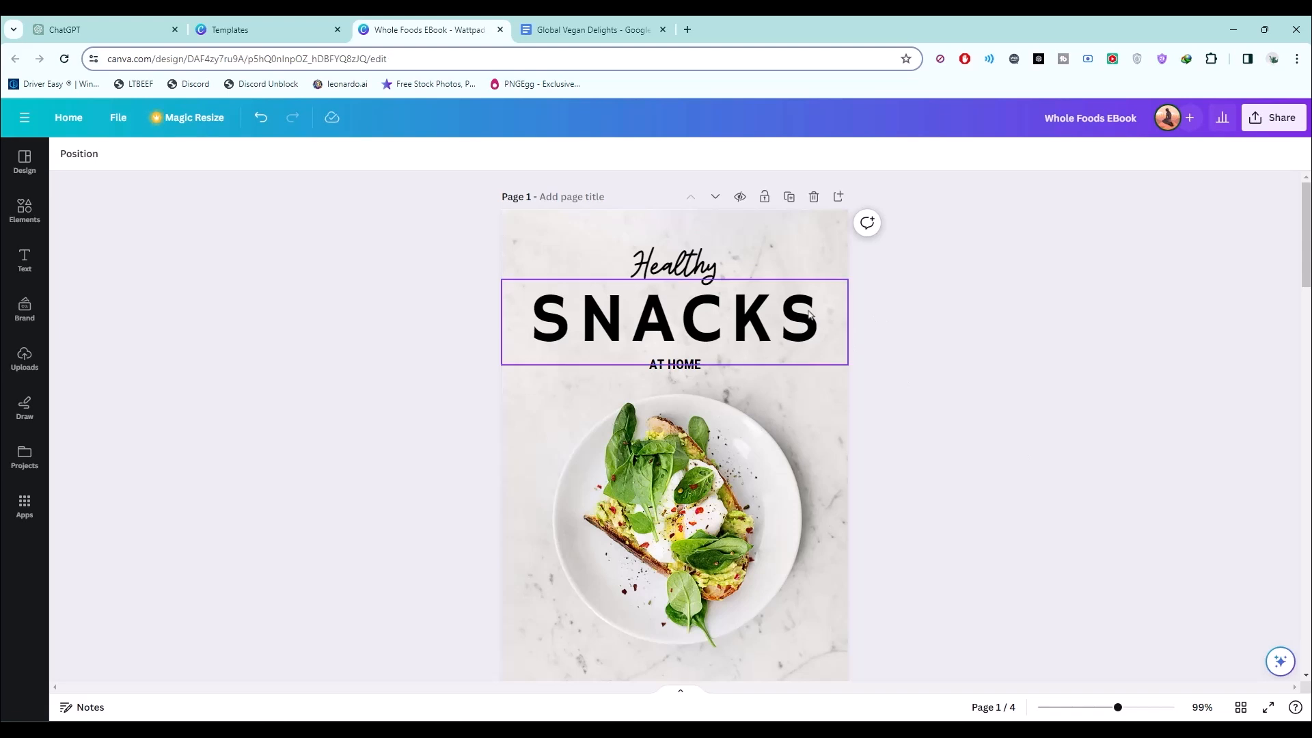
left_click(666, 298)
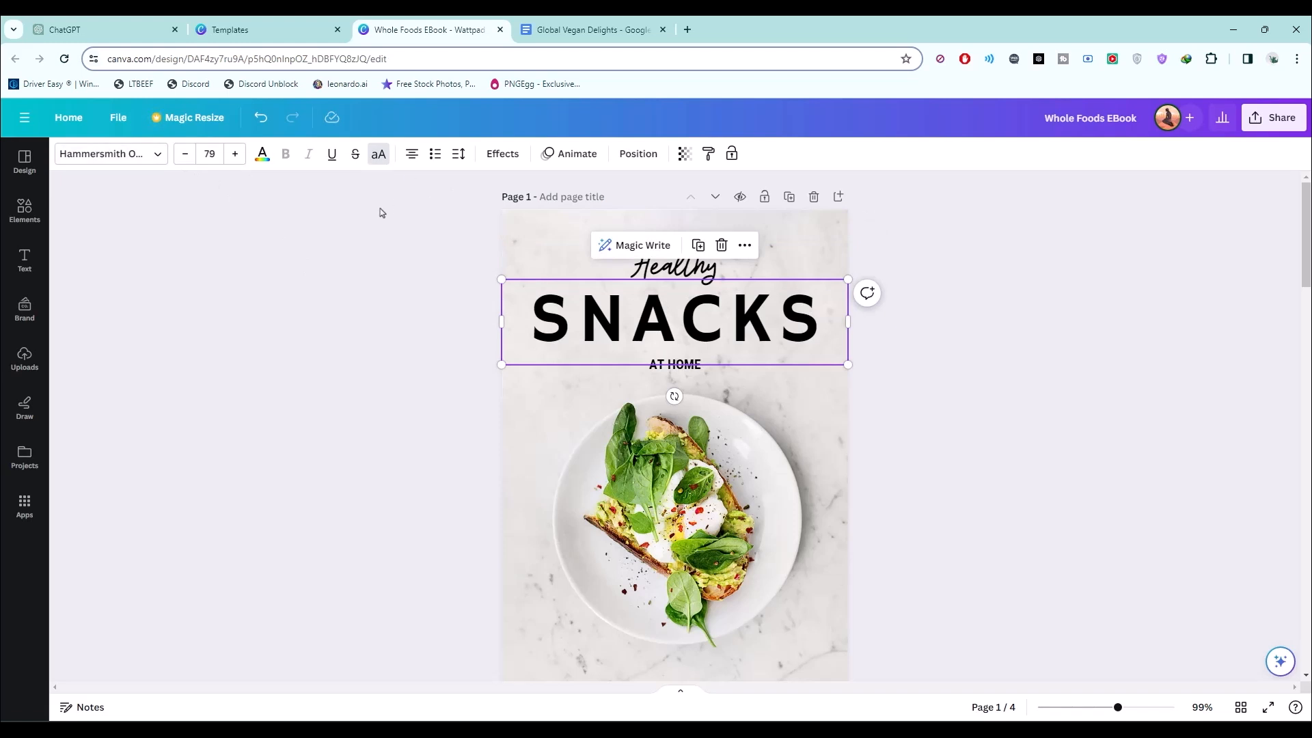
left_click(161, 156)
key("Escape")
left_click(425, 284)
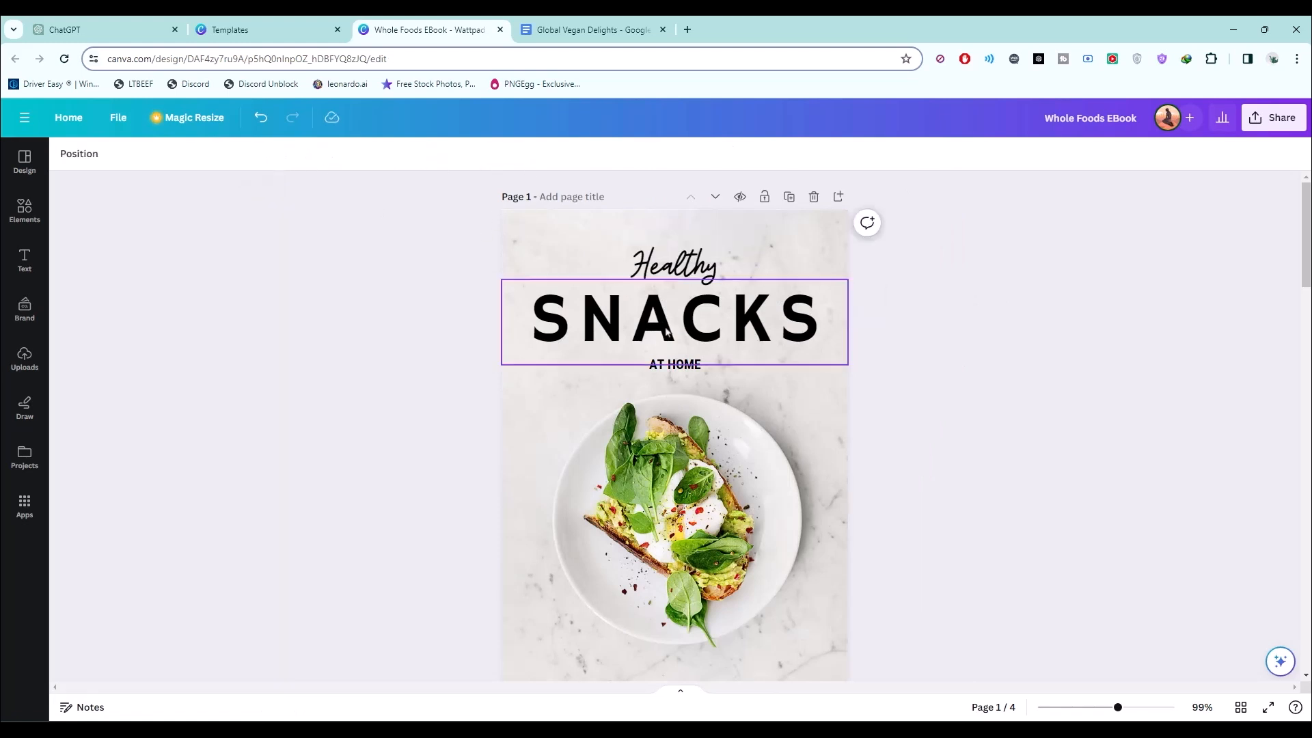
Step: Select the cover's SNACKS heading and copy "Global Vegan Delights" from the book title in the Google Docs document
left_click(830, 281)
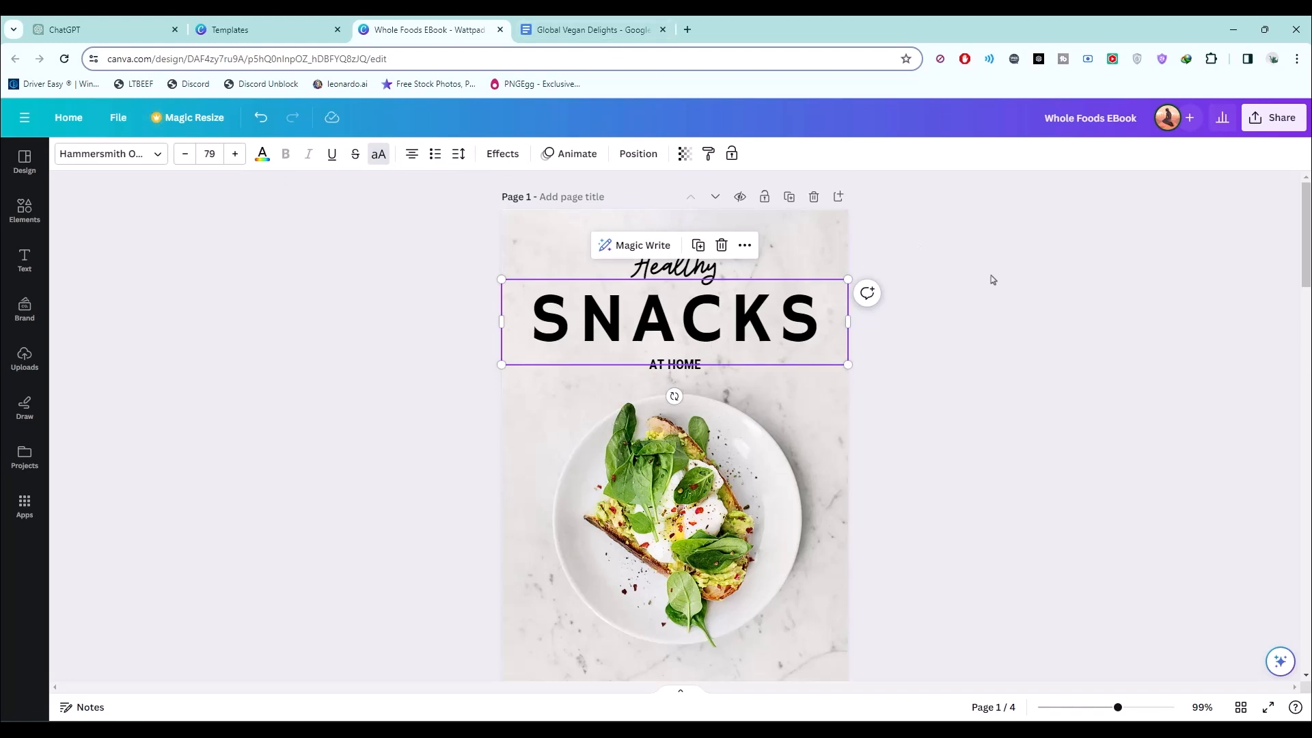
left_click(588, 29)
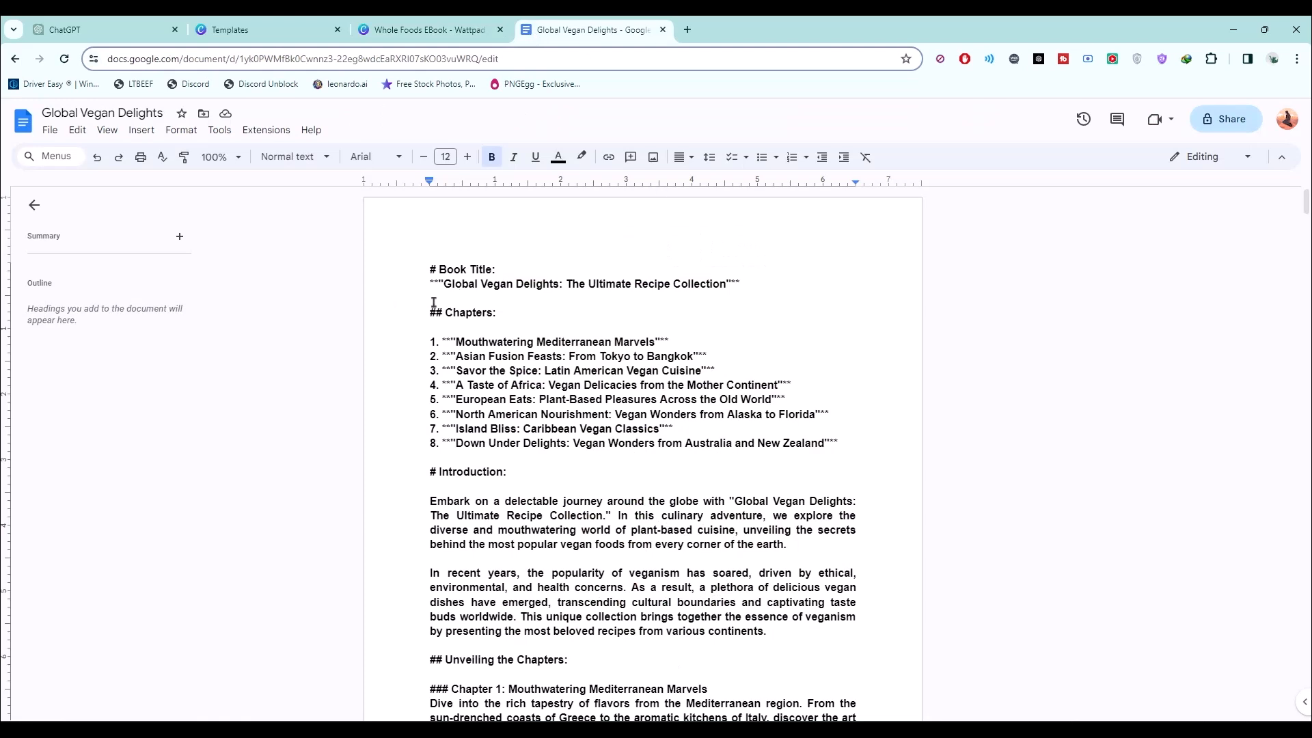
left_click(419, 31)
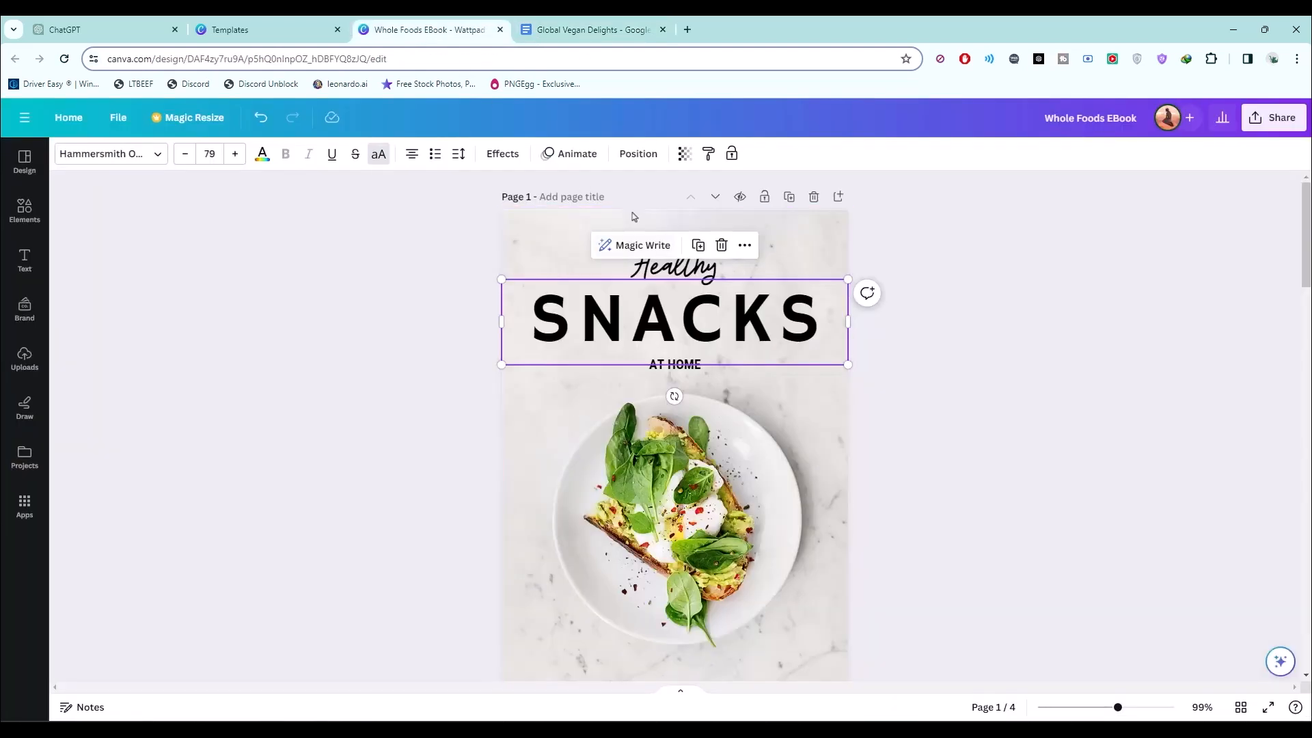
left_click(589, 34)
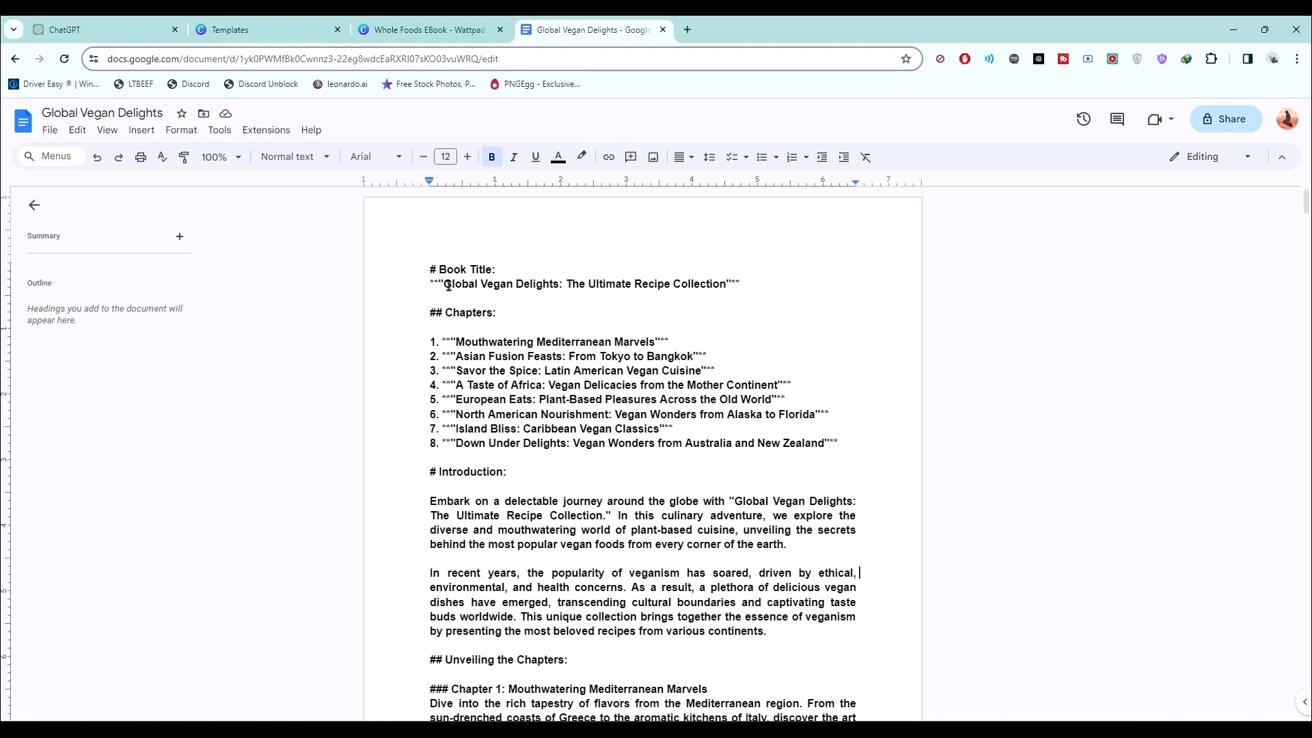
left_click_drag(445, 287, 556, 291)
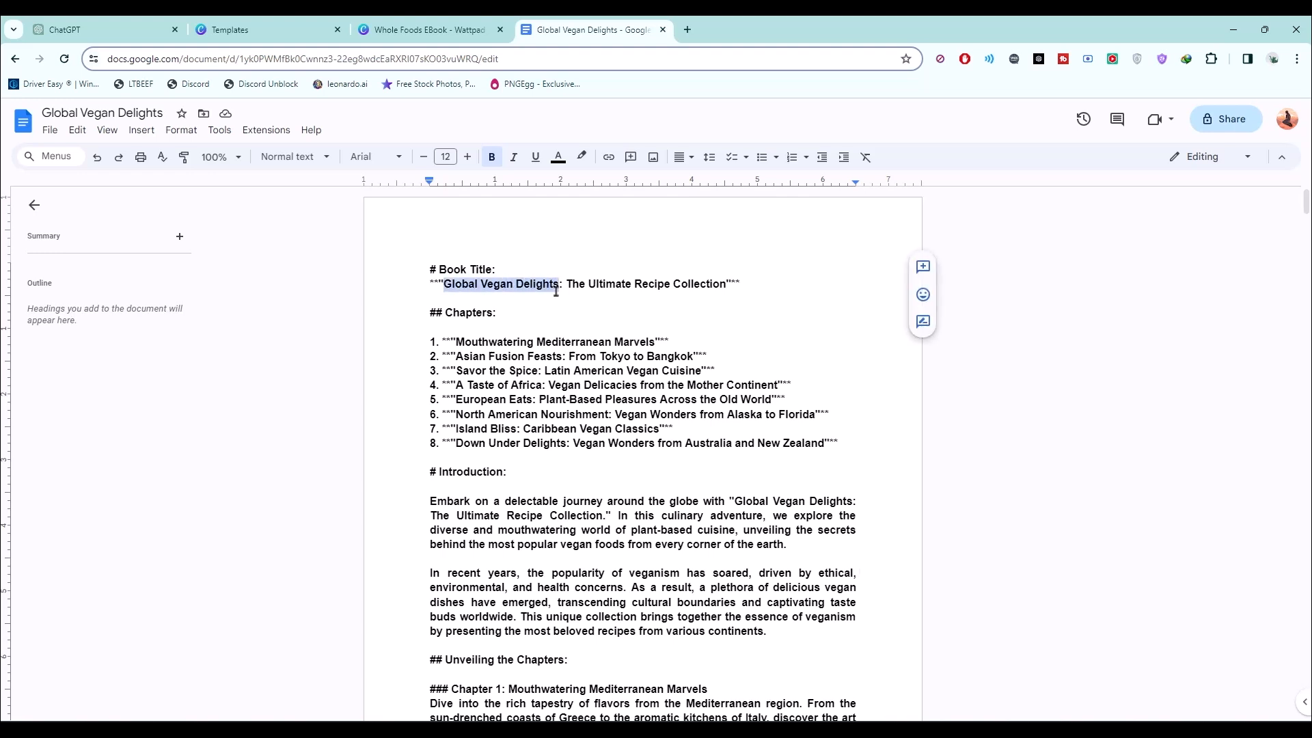
Step: Replace the cover's SNACKS heading in the Canva design with GLOBAL VEGAN DELIGHT
left_click(435, 35)
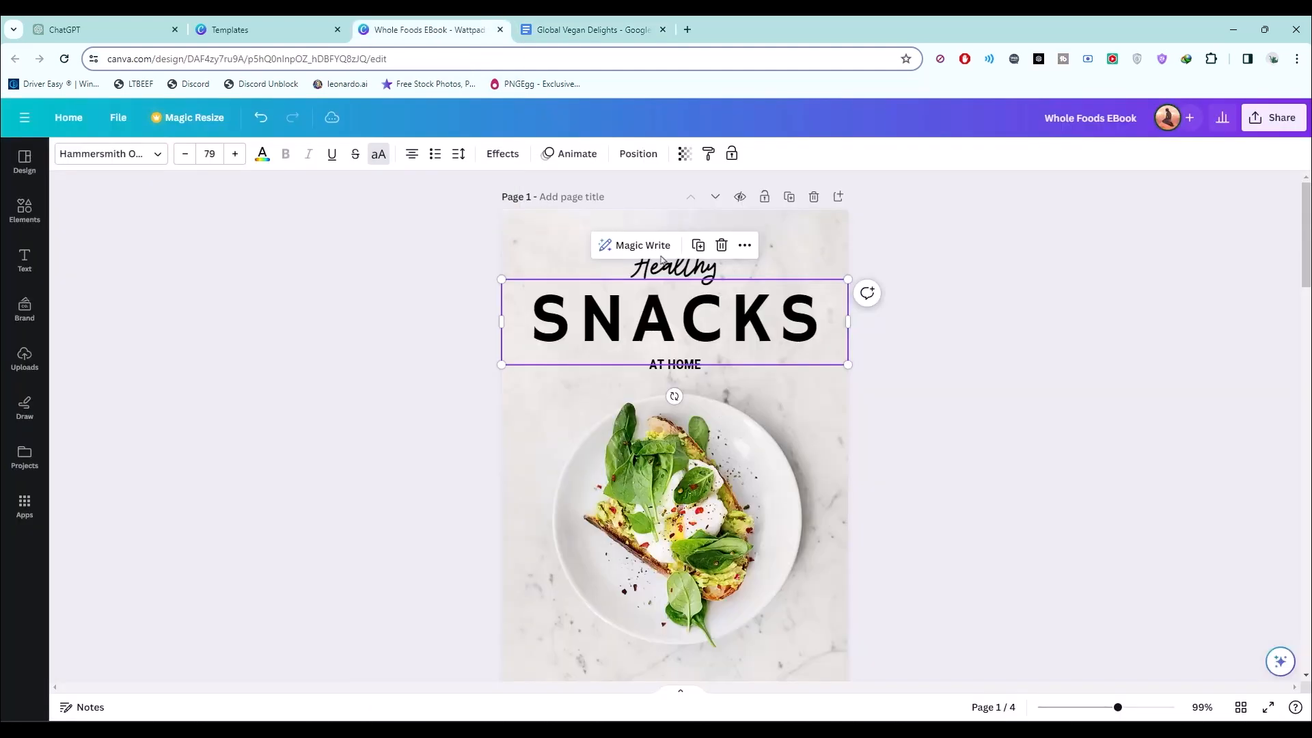
double_click(719, 350)
type("GLOBAL VEGAN DELIGHTS")
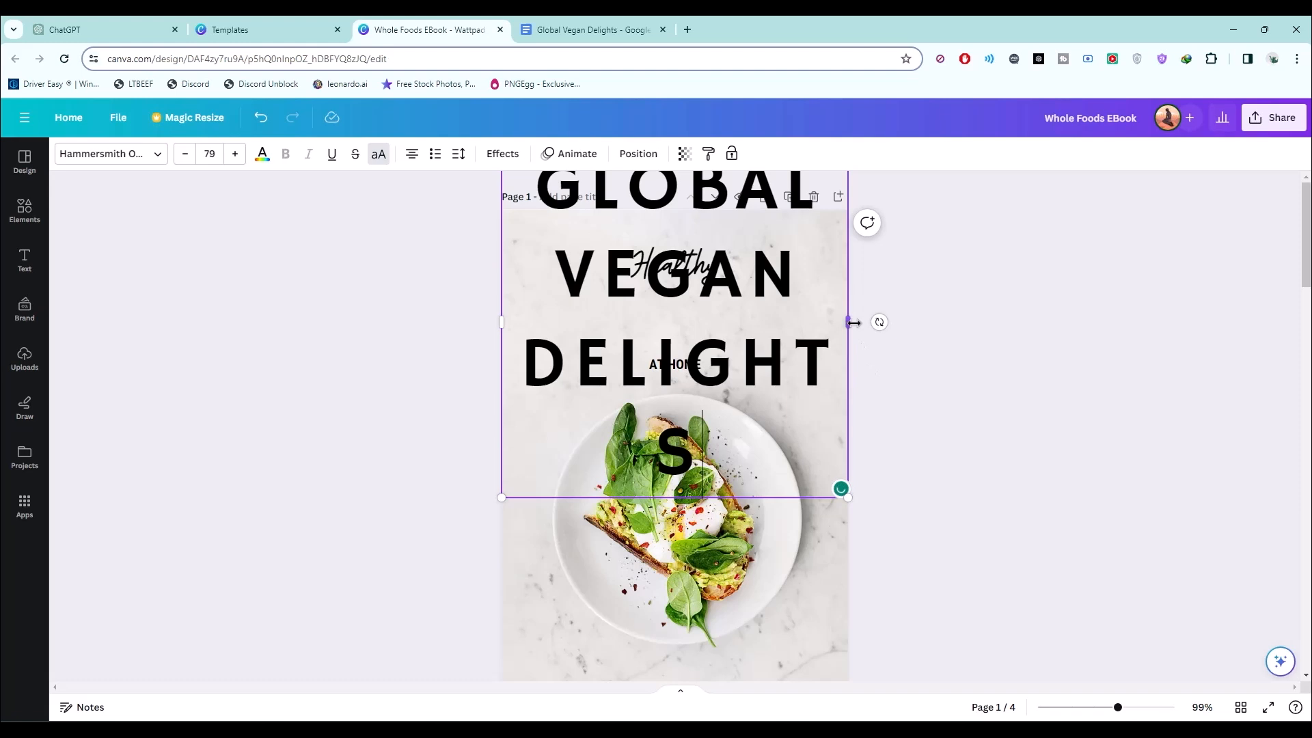
key("BackSpace")
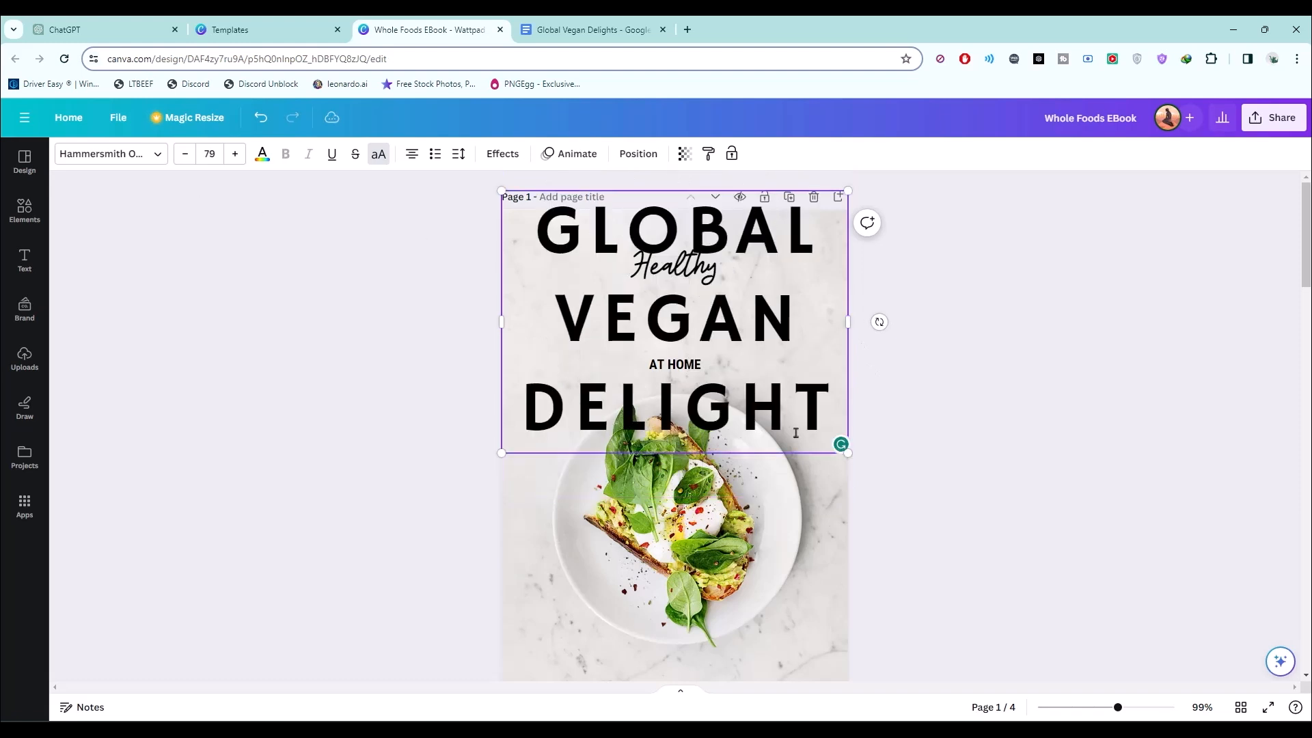
Step: Reflow the cover heading onto two lines and shrink it to about font size 30.9 so it fits within the page width
left_click_drag(852, 323, 1175, 321)
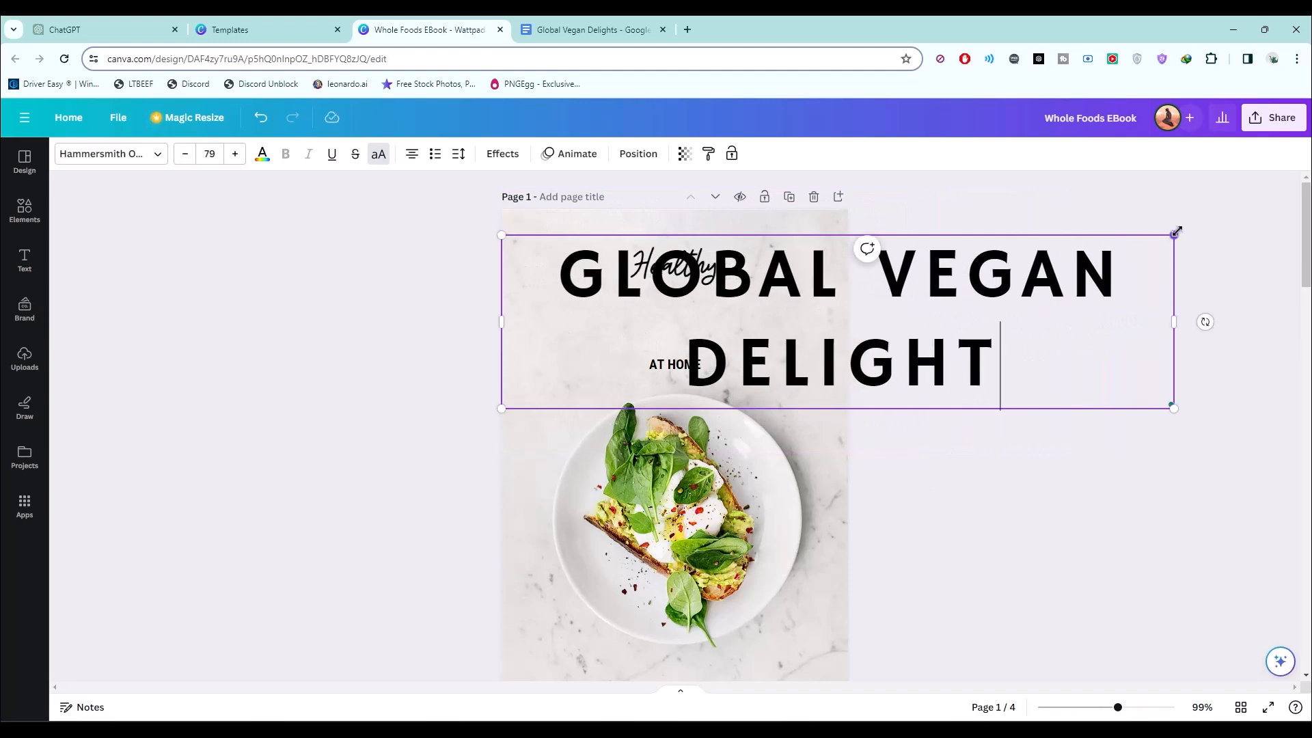
left_click_drag(1163, 237, 1023, 274)
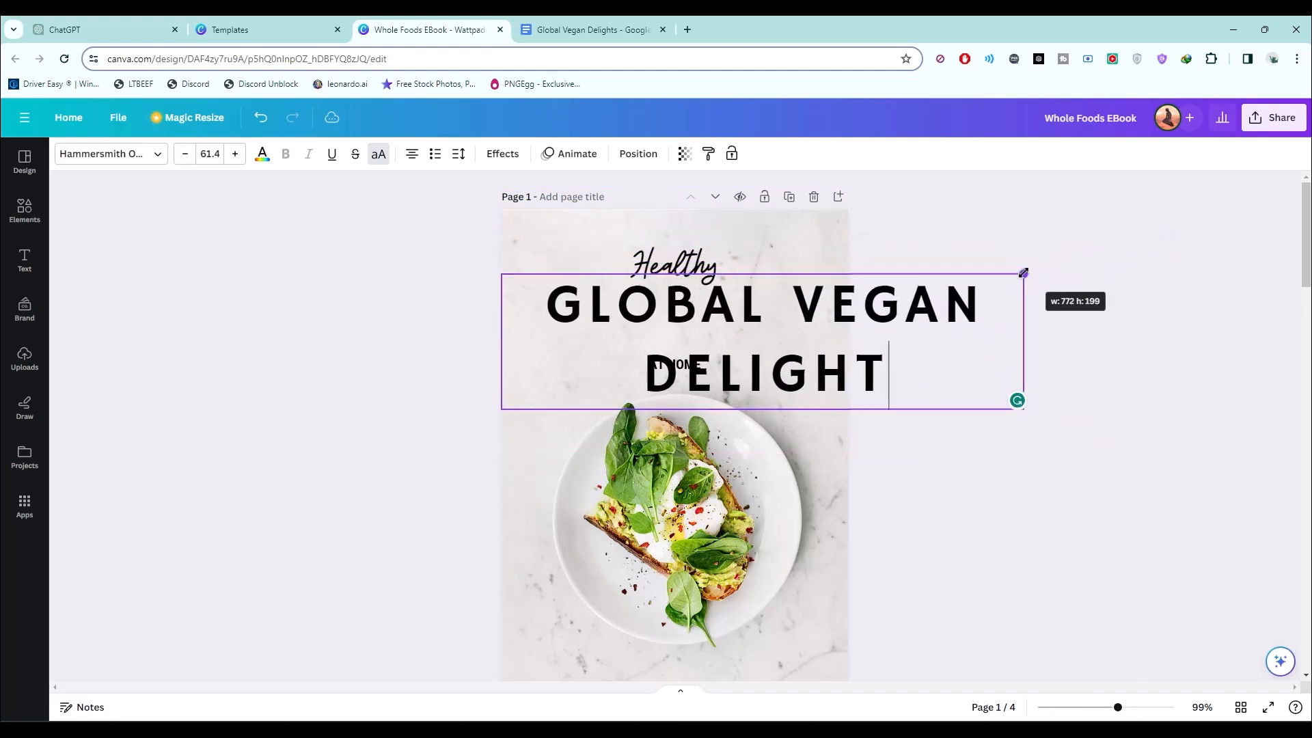
left_click(185, 155)
left_click(185, 155)
left_click(185, 155)
left_click(185, 155)
left_click(185, 156)
left_click(185, 155)
left_click(185, 155)
left_click(185, 155)
left_click(185, 156)
left_click(185, 155)
left_click(186, 155)
left_click(185, 155)
left_click(185, 155)
left_click(185, 155)
mouse_move(1029, 403)
left_mouse_down()
mouse_move(1019, 386)
mouse_move(846, 376)
left_mouse_up()
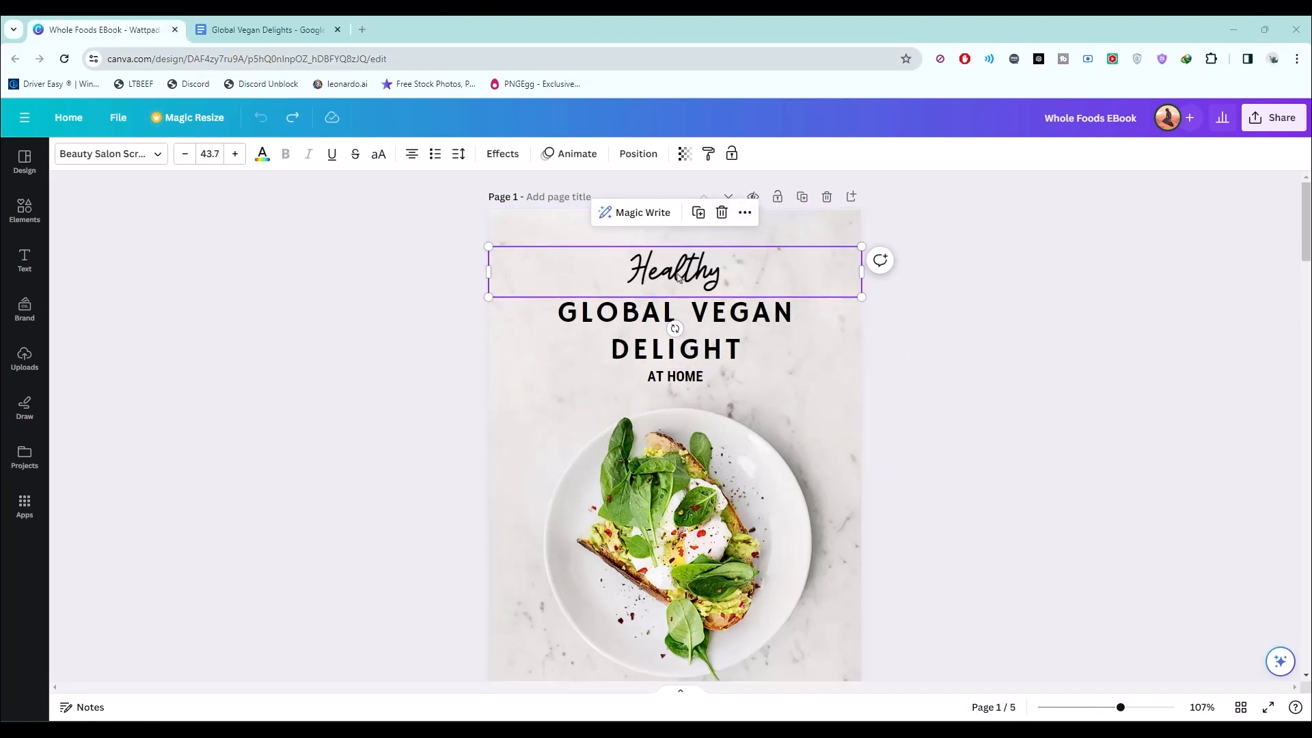
Step: Delete the script text "Healthy" from above the cover heading
left_click(1159, 331)
left_click(720, 290)
key("Delete")
Step: Move the GLOBAL VEGAN DELIGHT heading up near the page's upper edge and change its font to the wide, thin Beautifully Delicious style
left_click(664, 305)
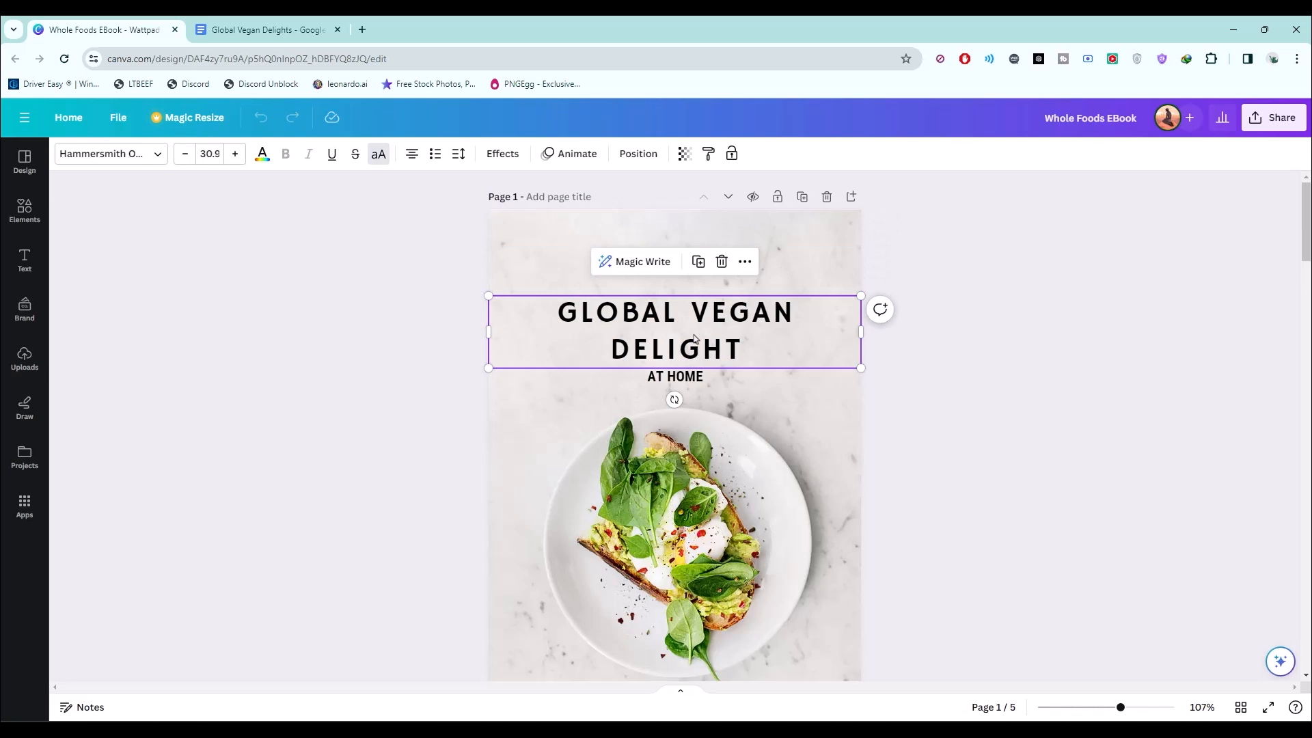
left_click_drag(695, 337, 483, 246)
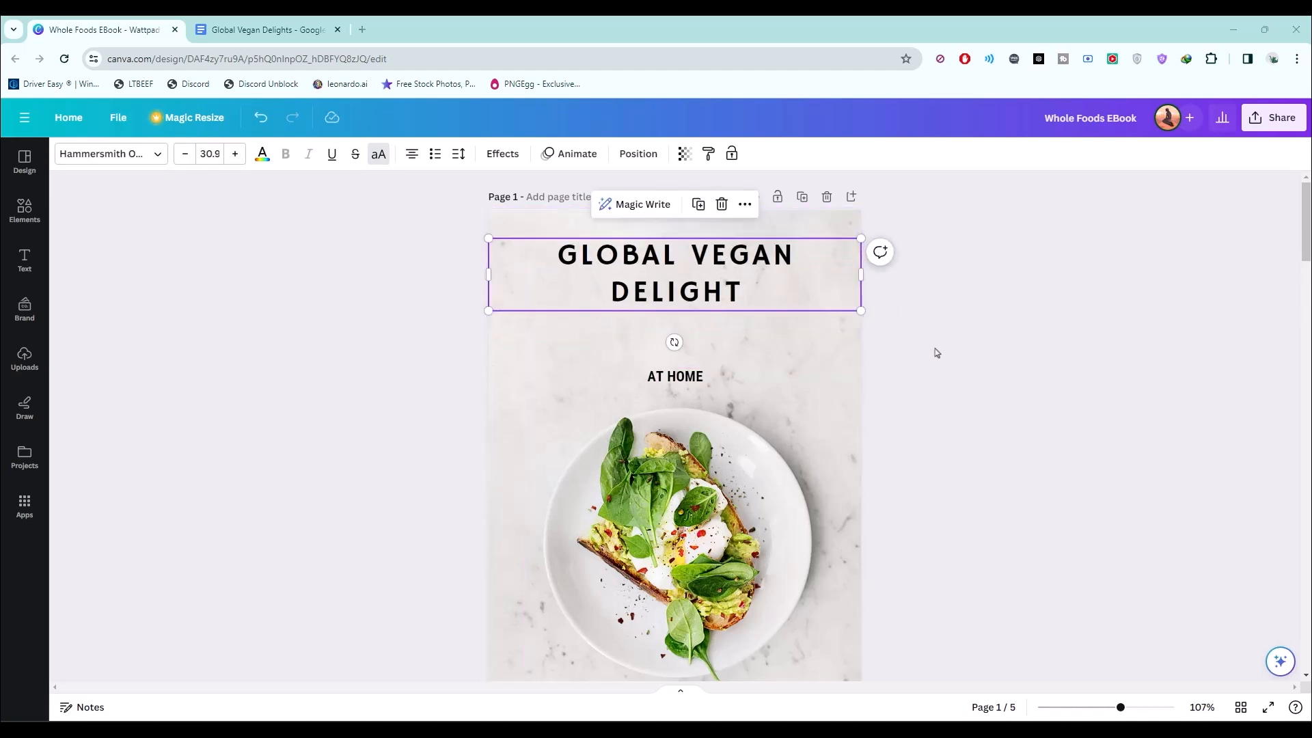
left_click(157, 155)
scroll(164, 473, "up", 1)
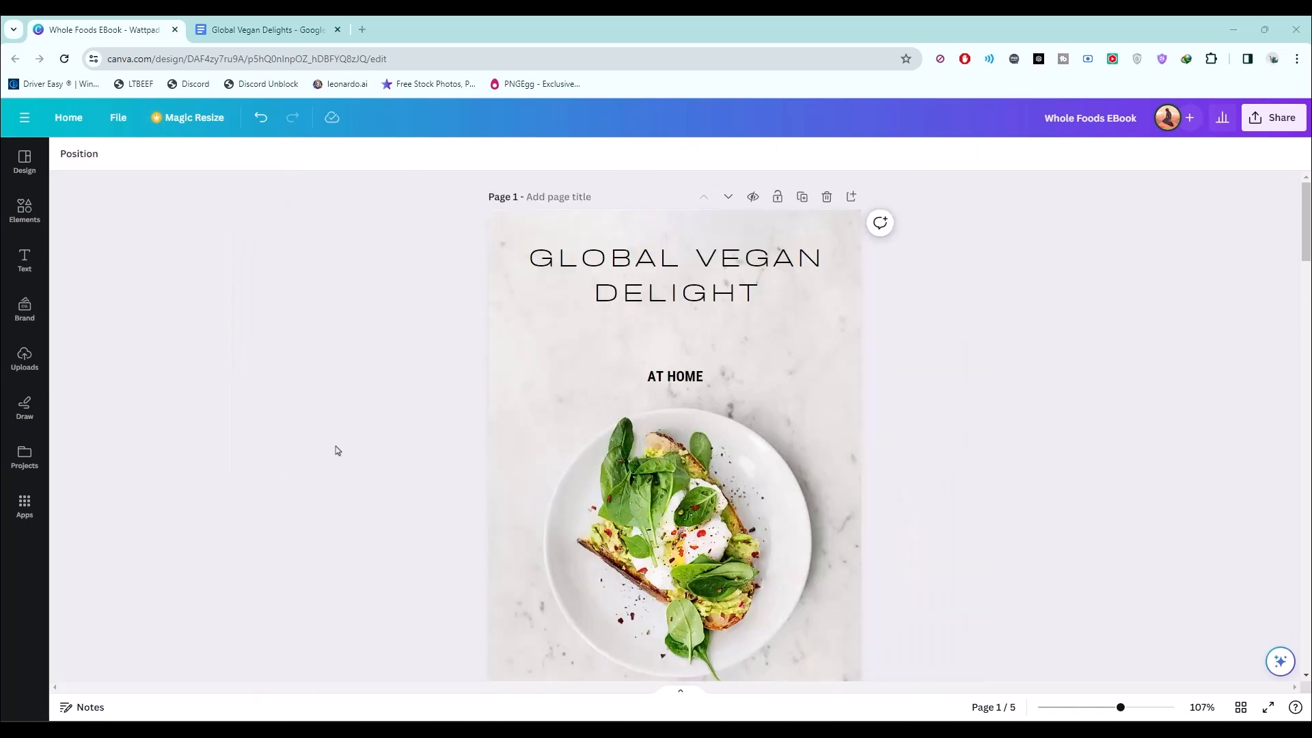
Step: Move the AT HOME subtitle up under the heading and replace it with "The Ultimate Recipe Collection" from the Google Docs book title
left_click_drag(662, 375, 663, 334)
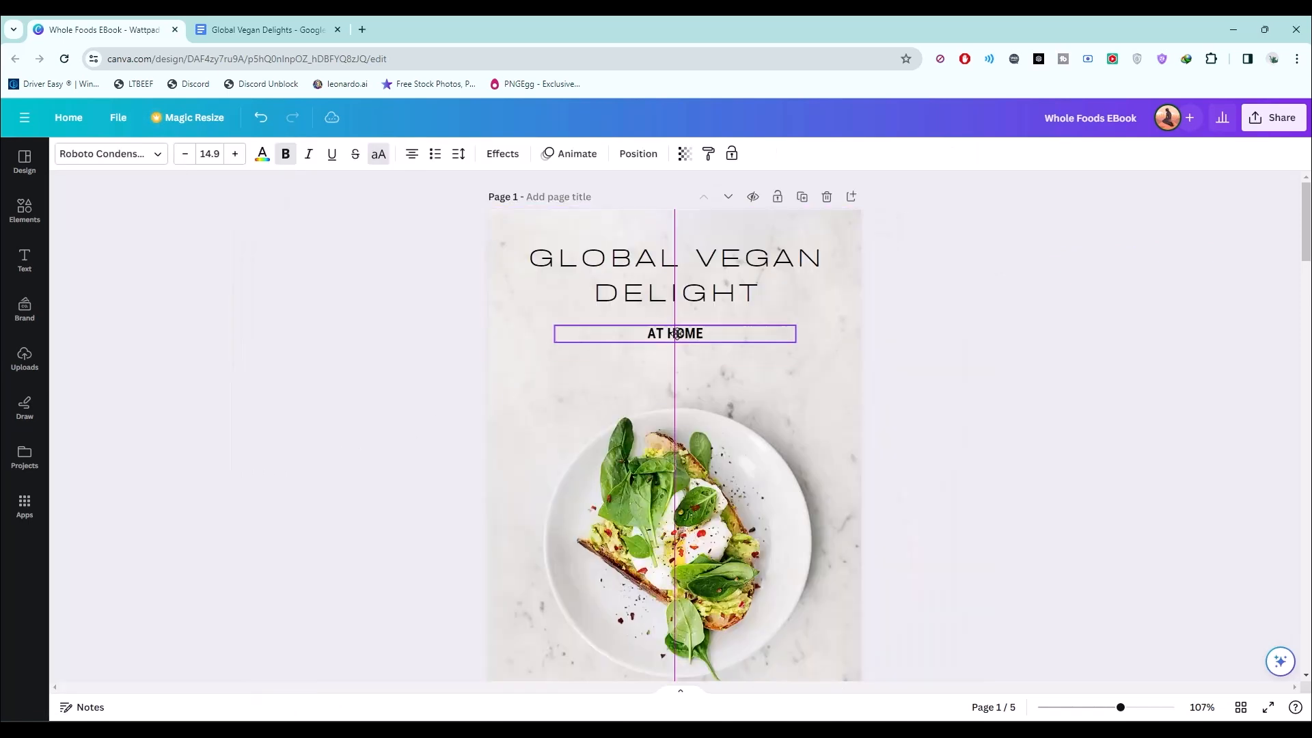
left_click(273, 30)
left_click_drag(567, 284, 725, 284)
right_click(717, 284)
right_click(697, 338)
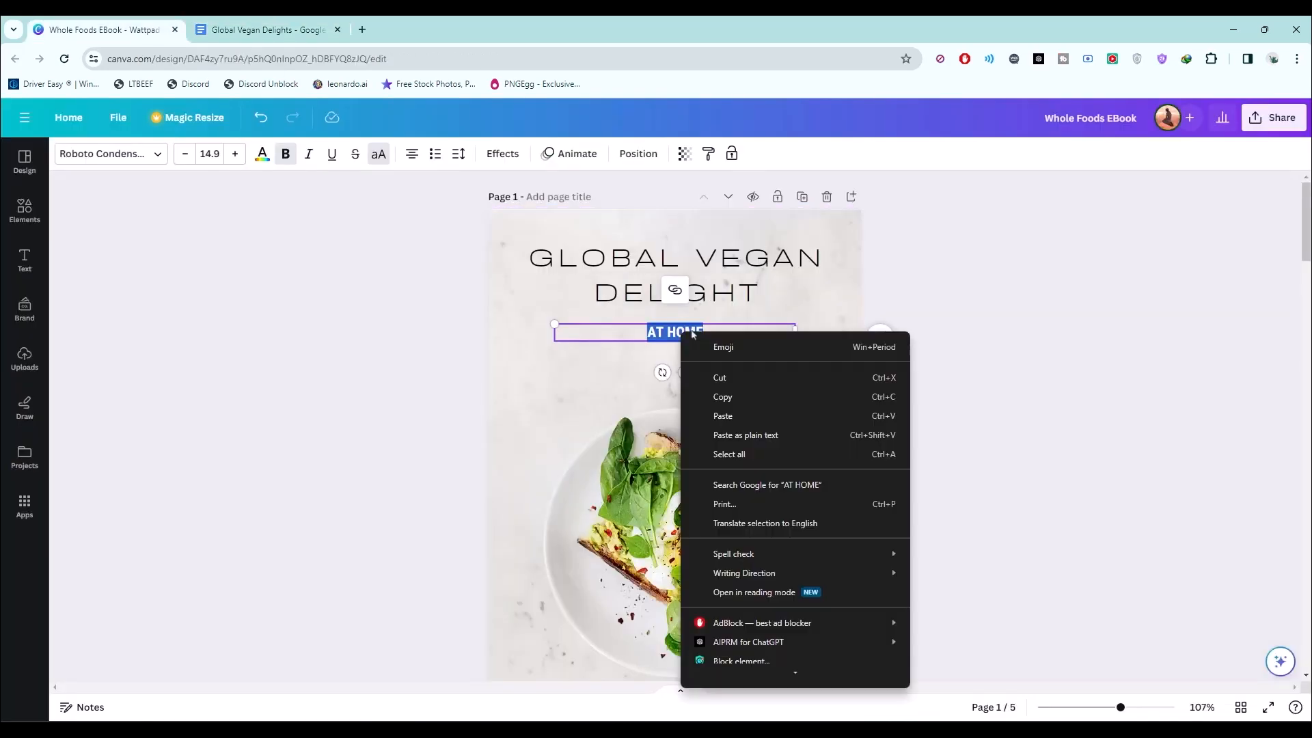
left_click(732, 413)
Step: Tighten the cover heading's letter spacing to 30 and line spacing to 1.05
left_click(607, 276)
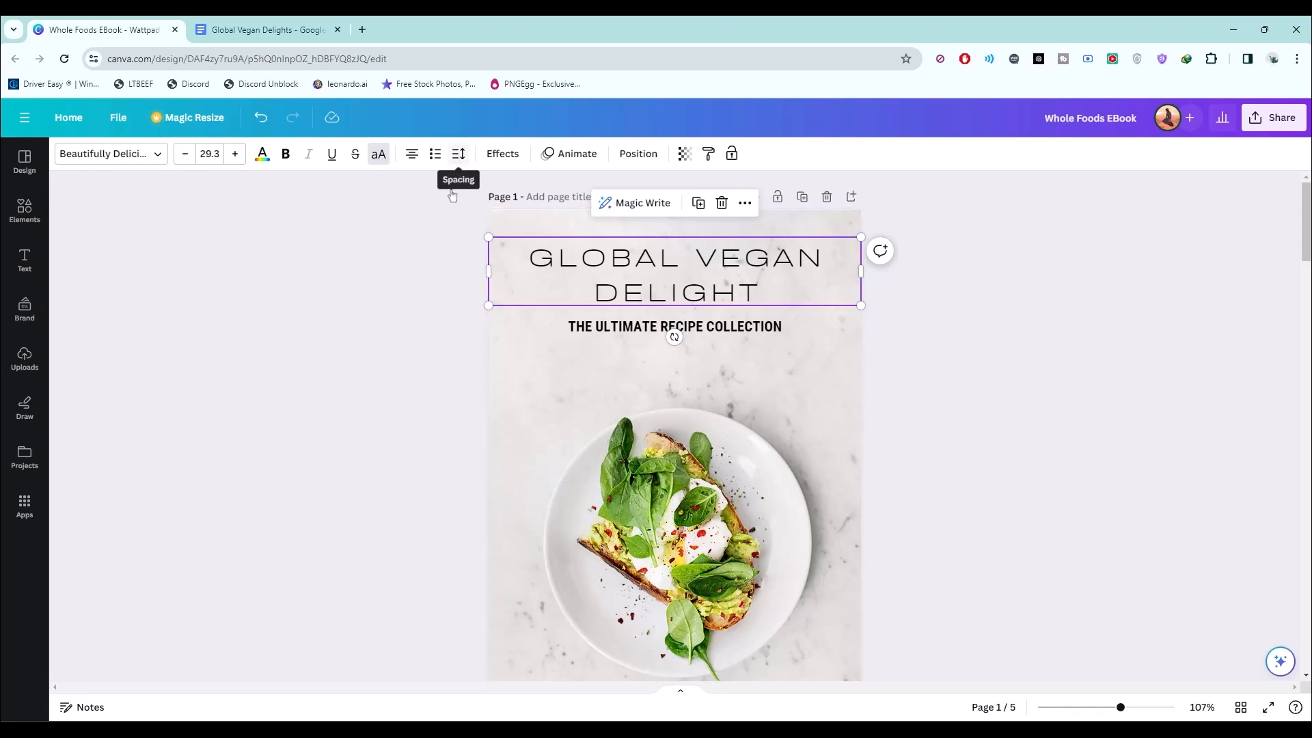
left_click(458, 154)
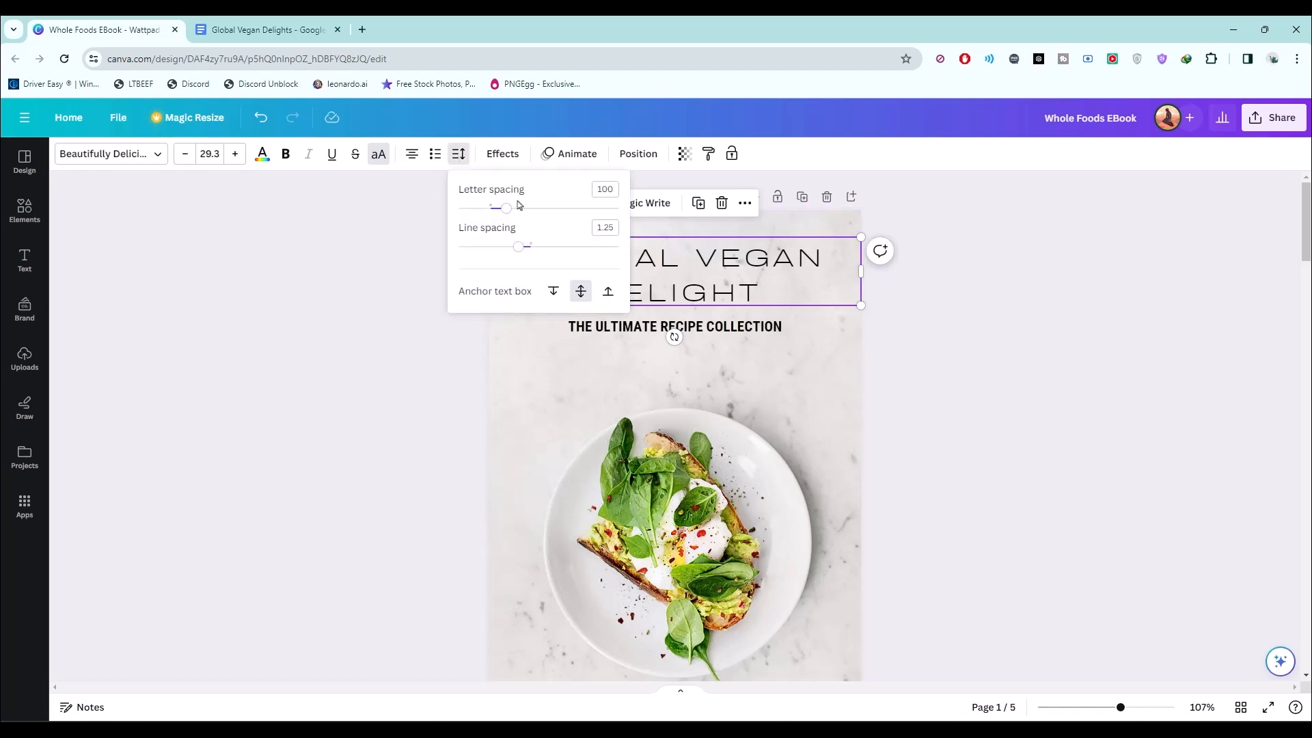
left_click_drag(516, 253, 504, 257)
left_click_drag(506, 208, 496, 214)
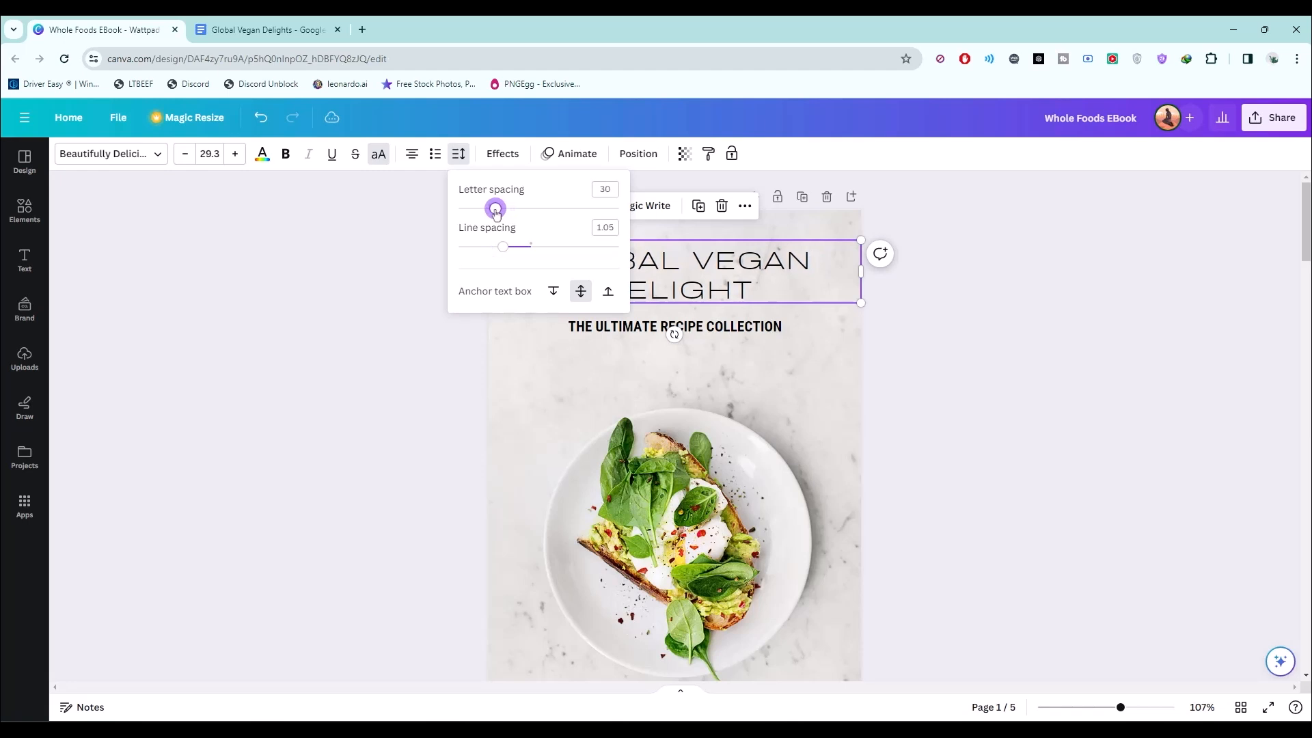
left_click(574, 275)
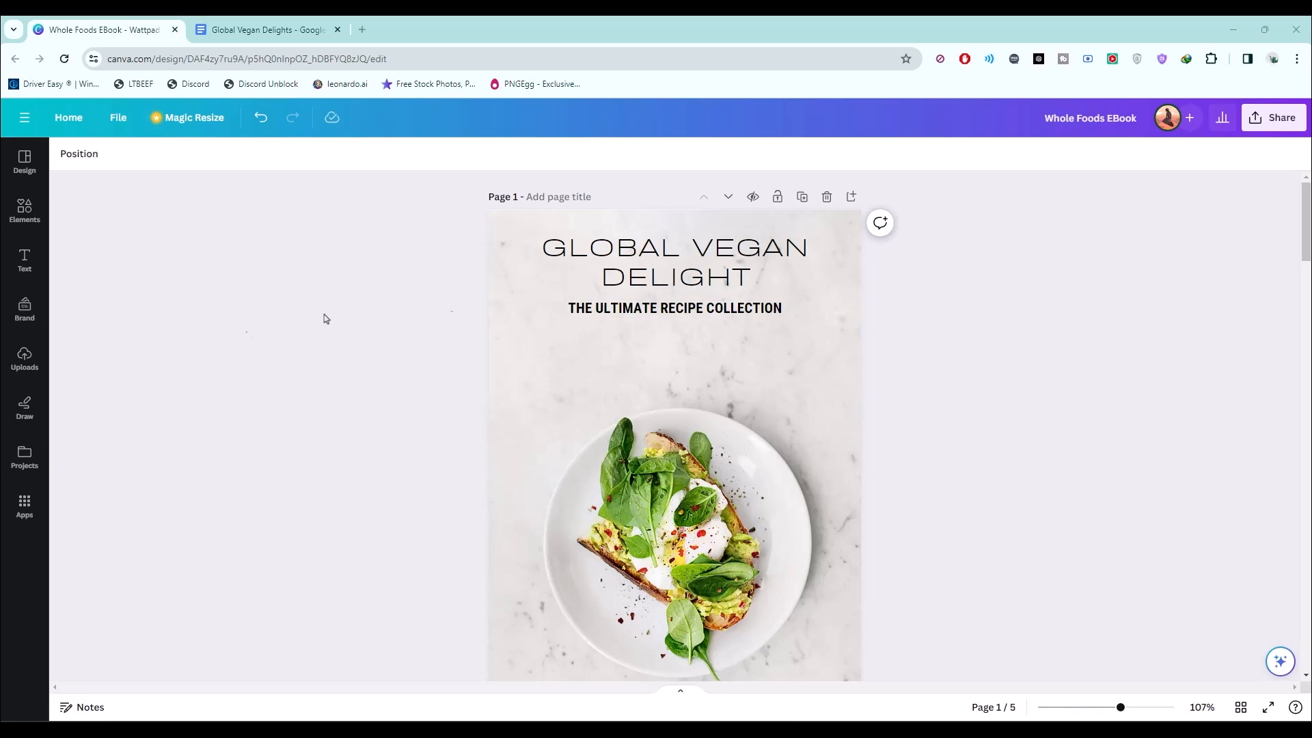
Step: Add a straight line between the heading and subtitle and stretch it across the full width of the cover
left_click(26, 212)
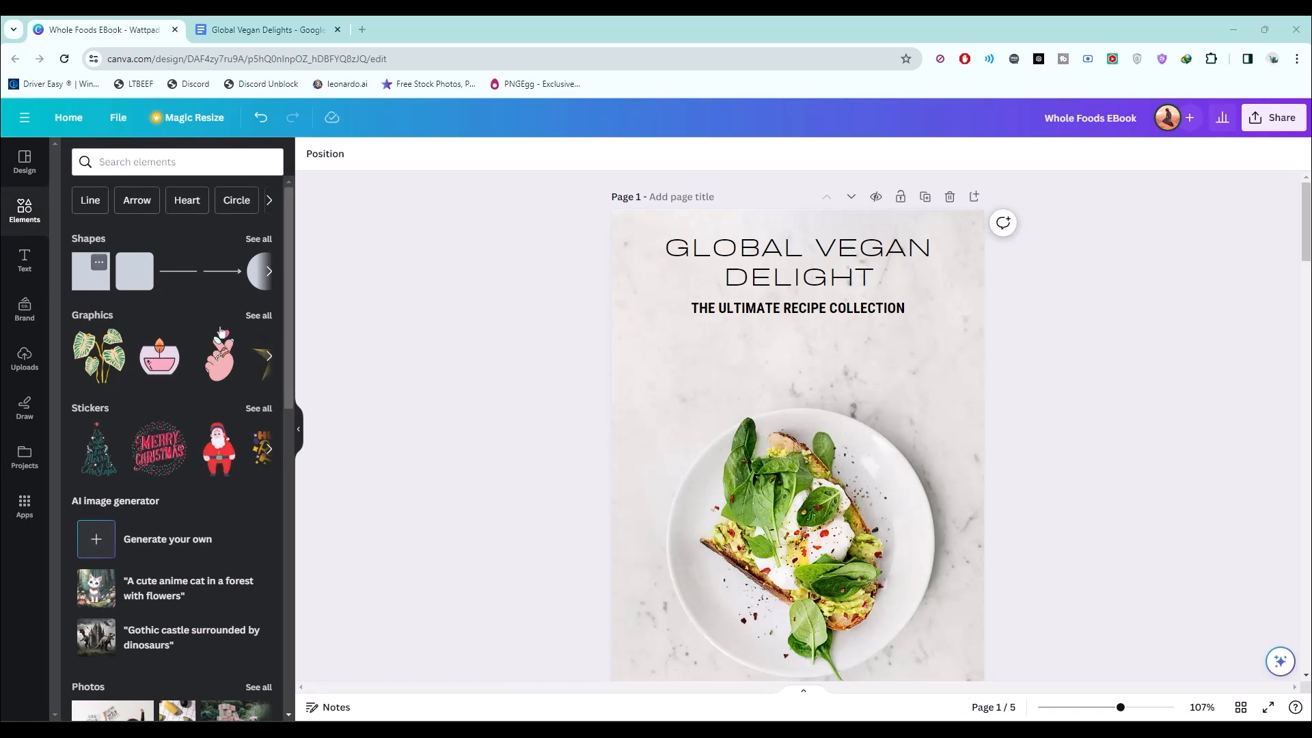
left_click(177, 273)
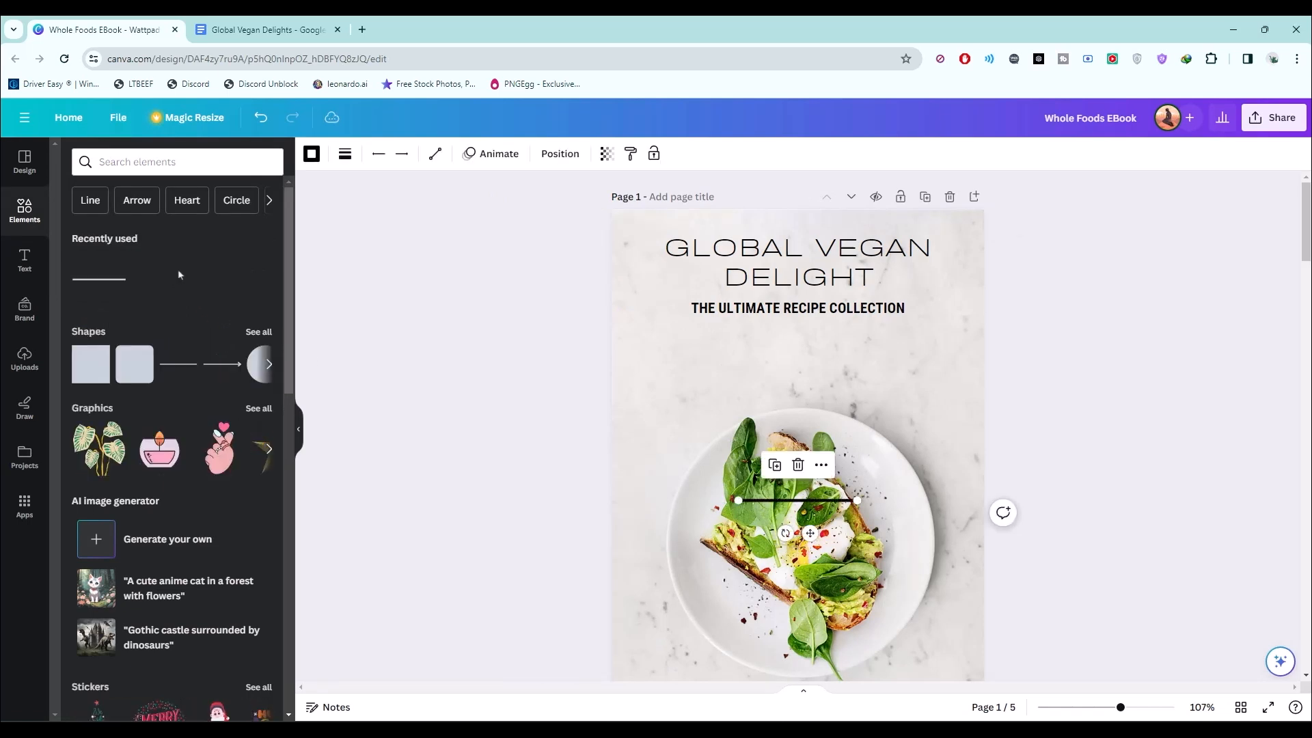
left_click_drag(770, 505, 610, 299)
left_click_drag(875, 299, 985, 299)
left_click(1054, 338)
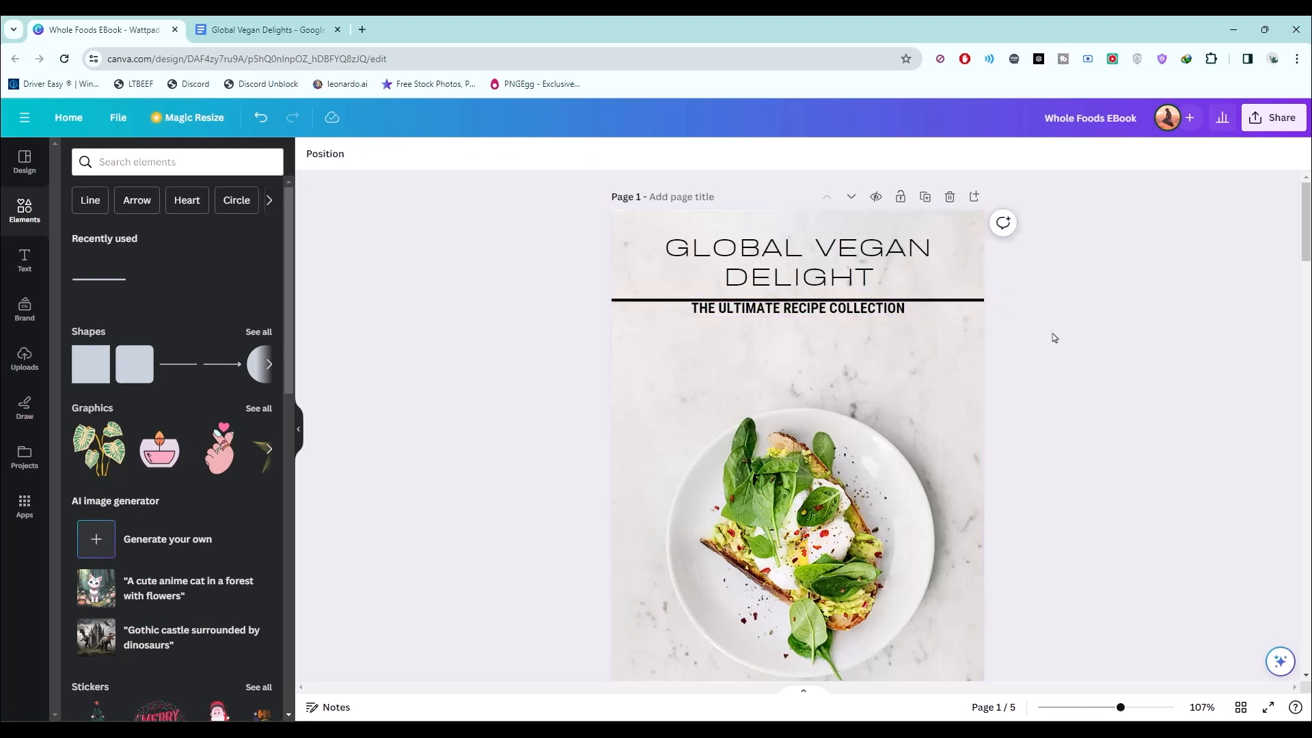
Step: Adjust the spacing around the divider line so the subtitle sits just below it with a small gap
left_click(849, 300)
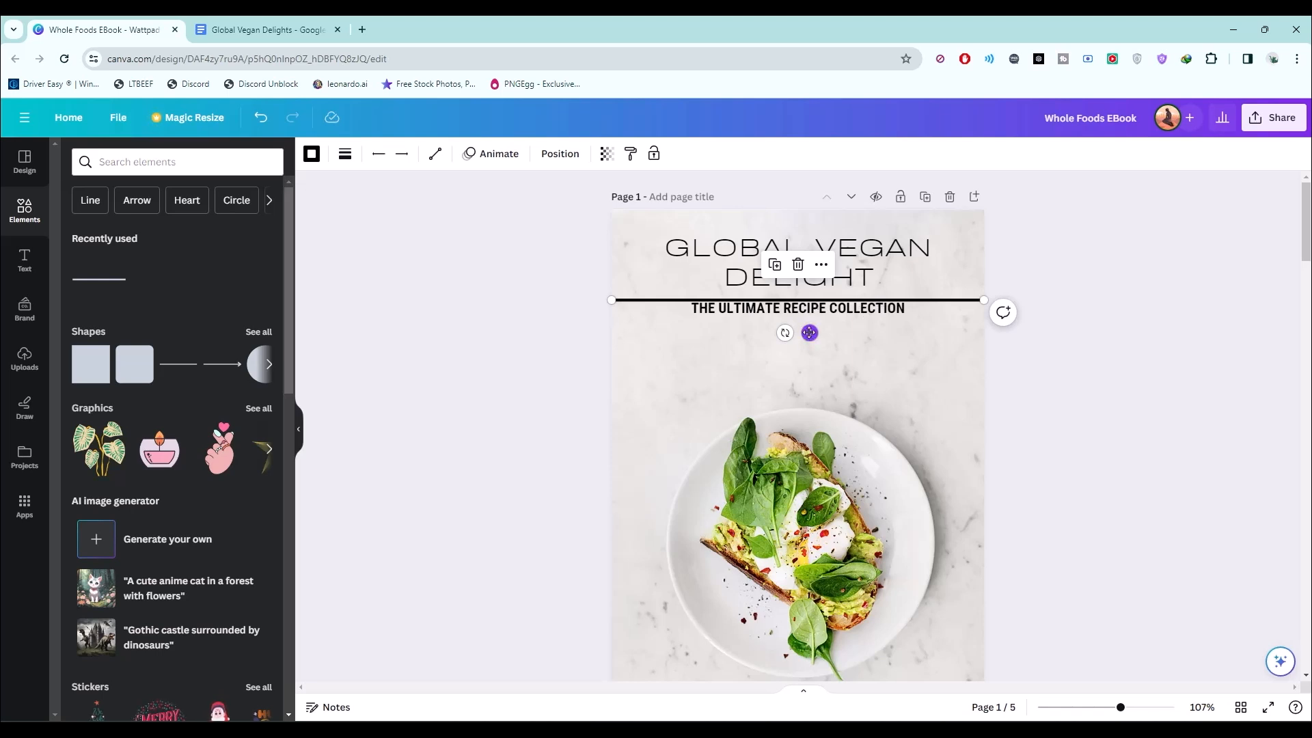
left_click_drag(811, 332, 823, 323)
left_click_drag(847, 309, 811, 333)
left_click(947, 294)
left_click(871, 328)
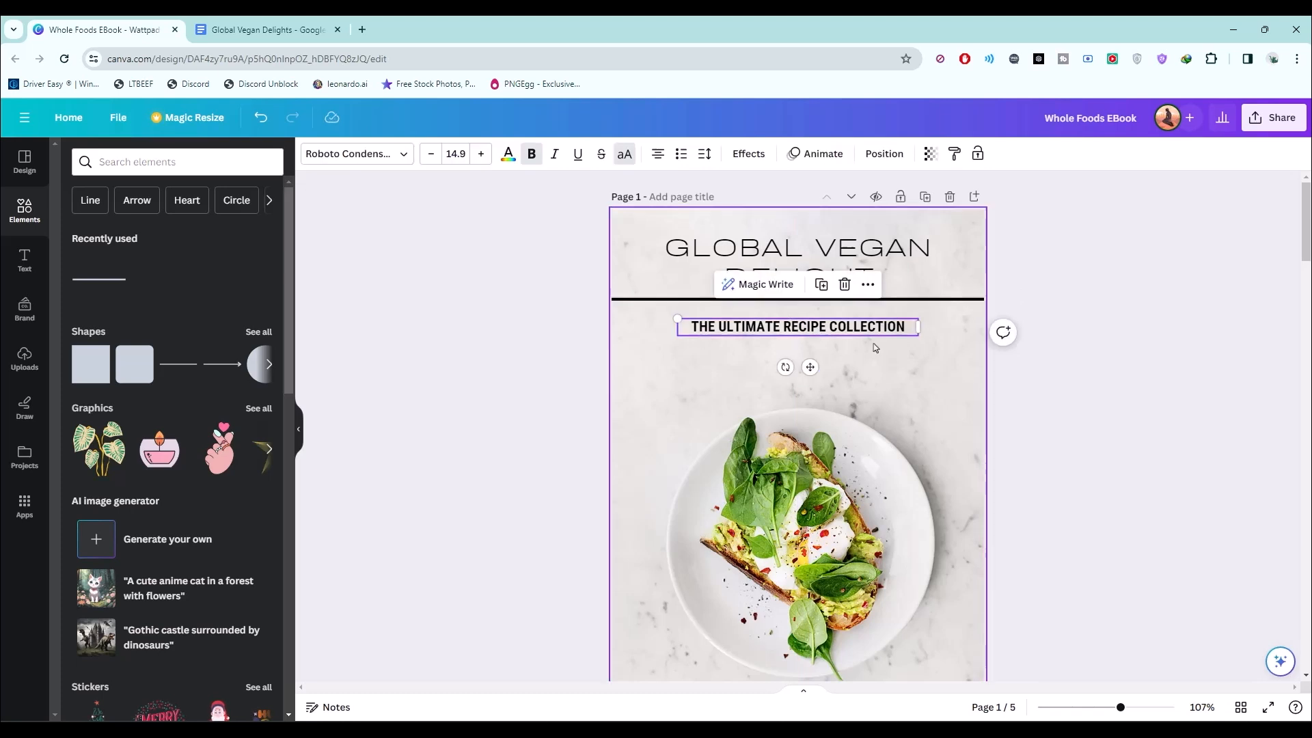
key("ctrl+z")
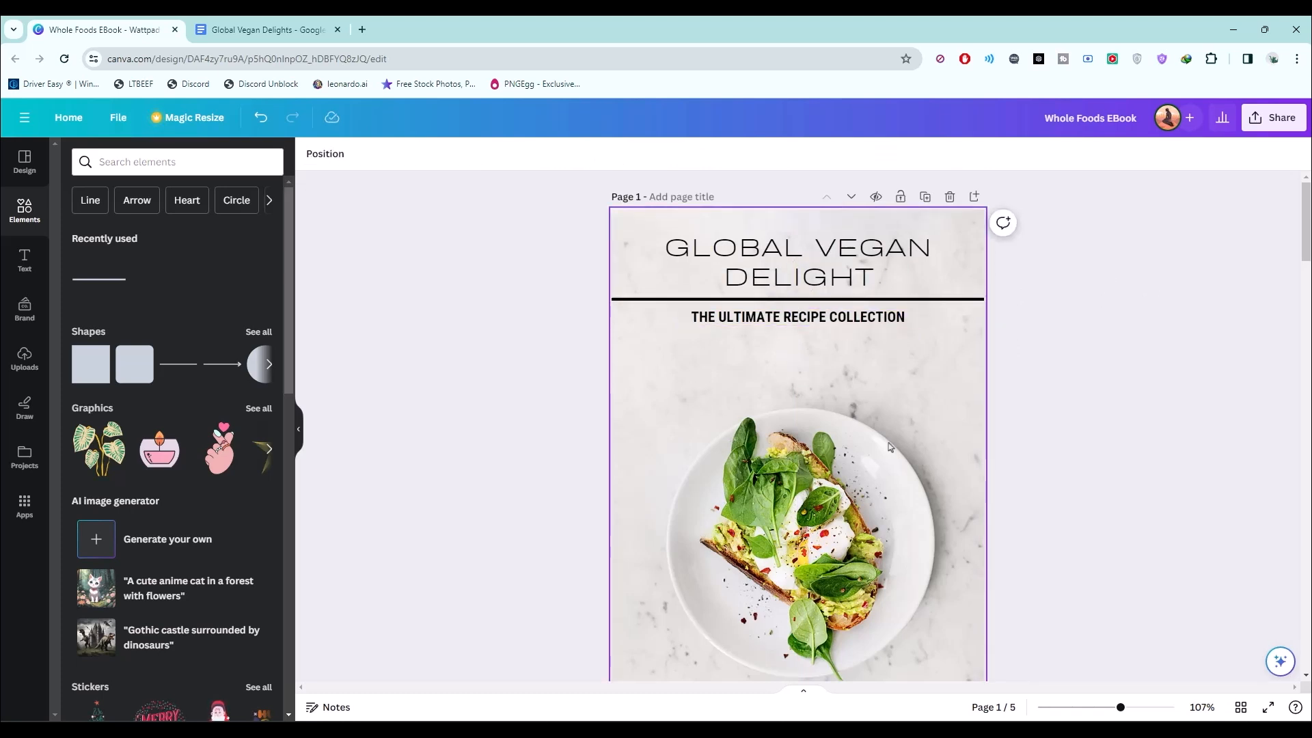
Step: Detach the cover's food photo from the page background
left_click(913, 534)
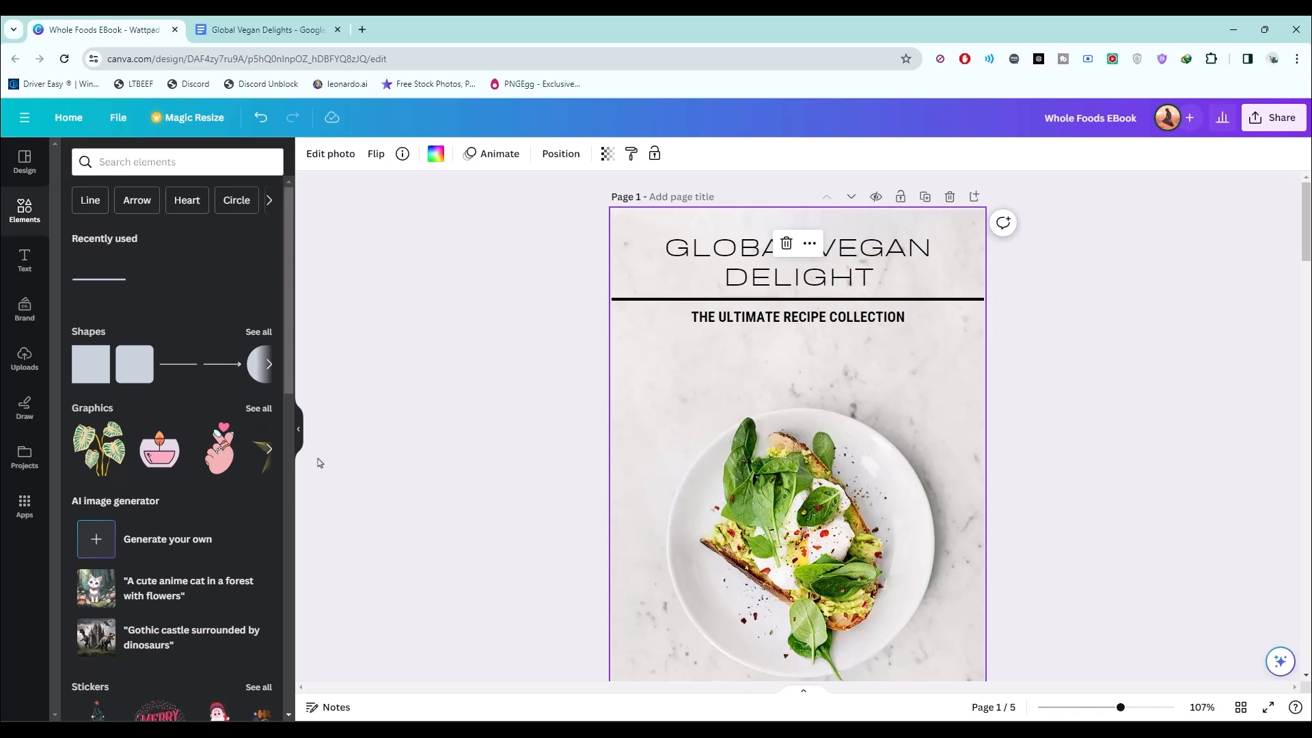
left_click(351, 436)
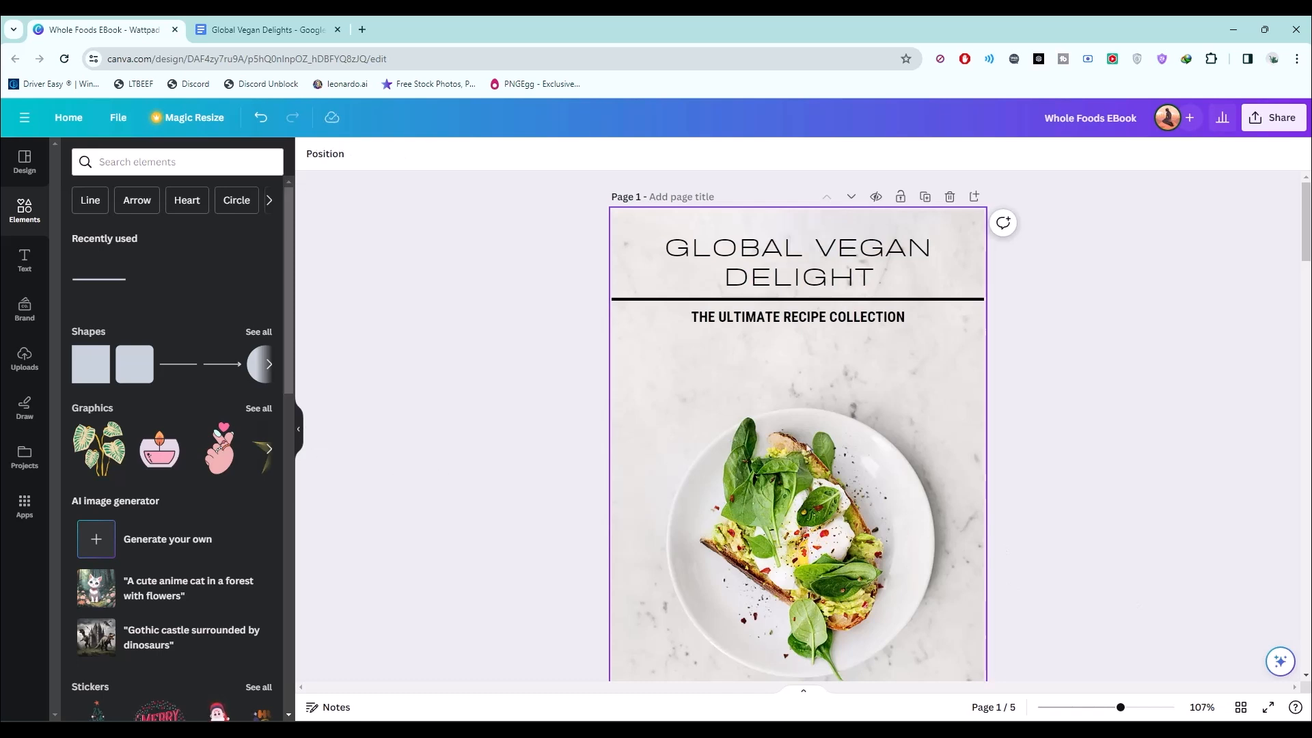
left_click(753, 421)
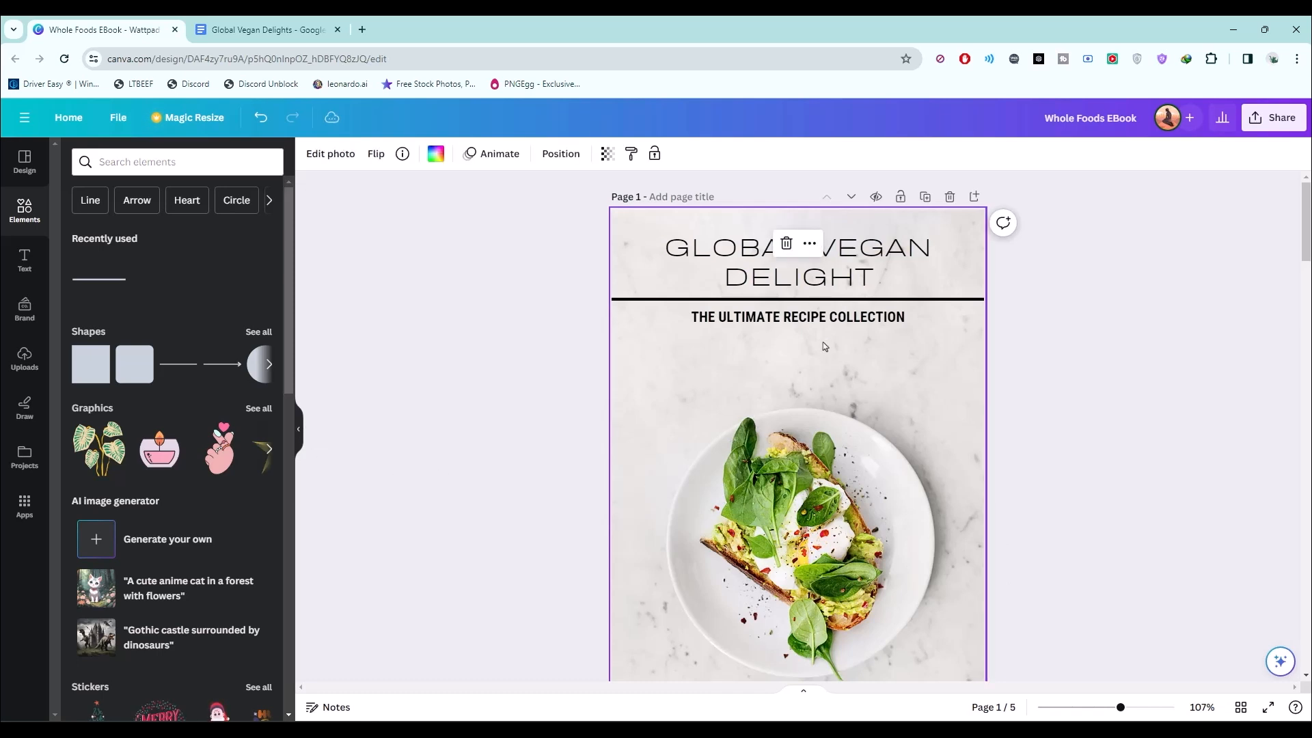
left_click(810, 243)
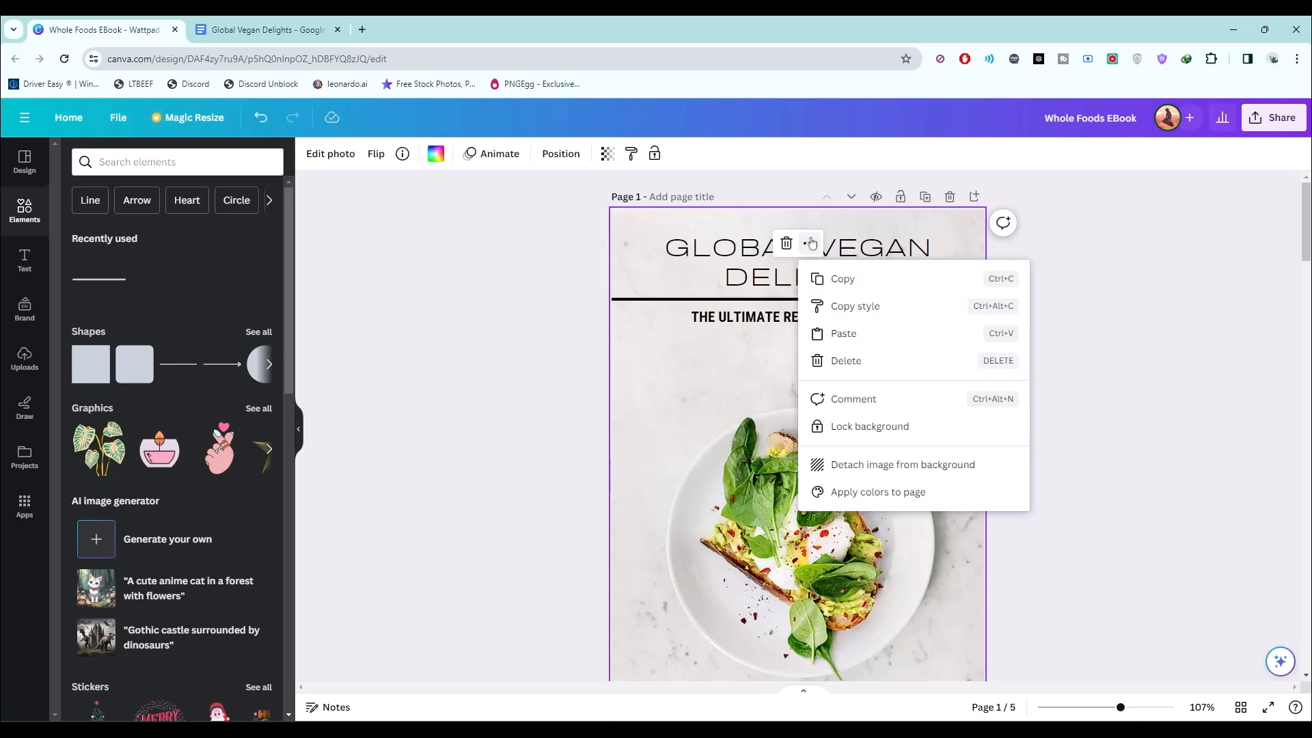
left_click(881, 469)
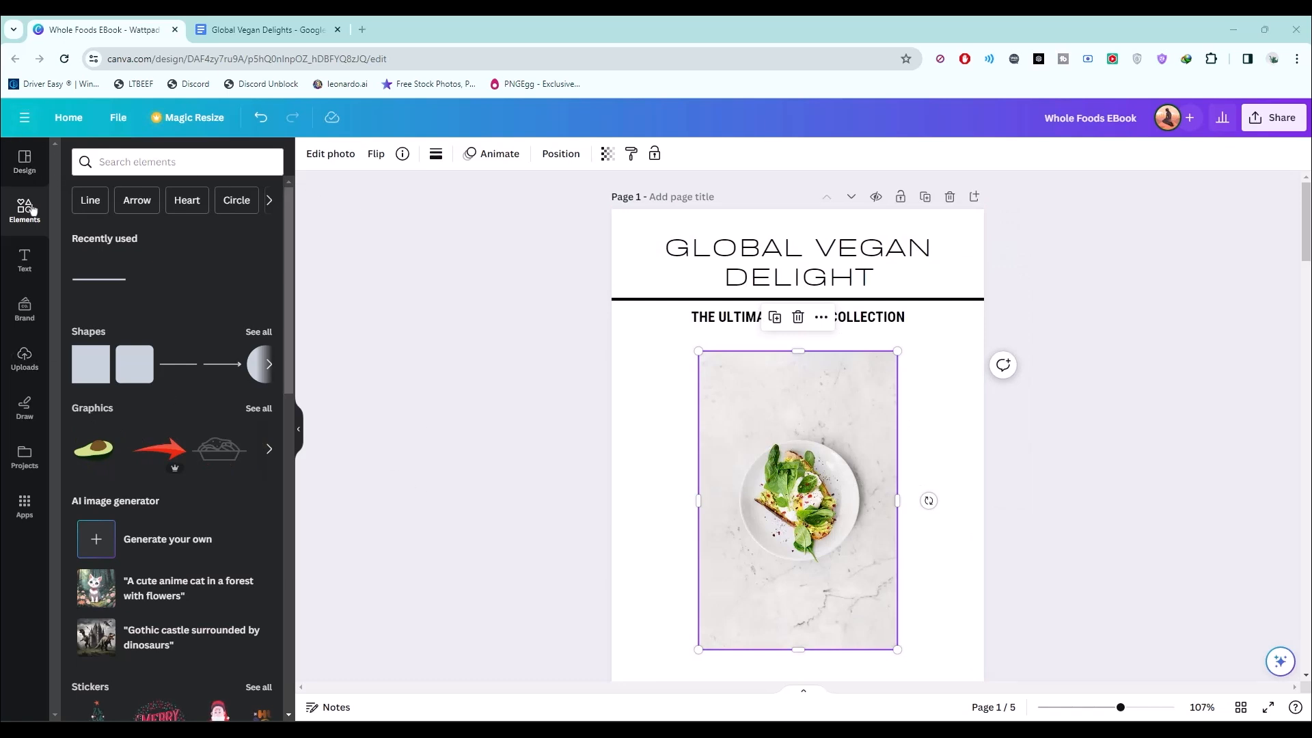
Step: Search the elements for "Vegan food on a platter" and limit the results to photos
left_click(132, 164)
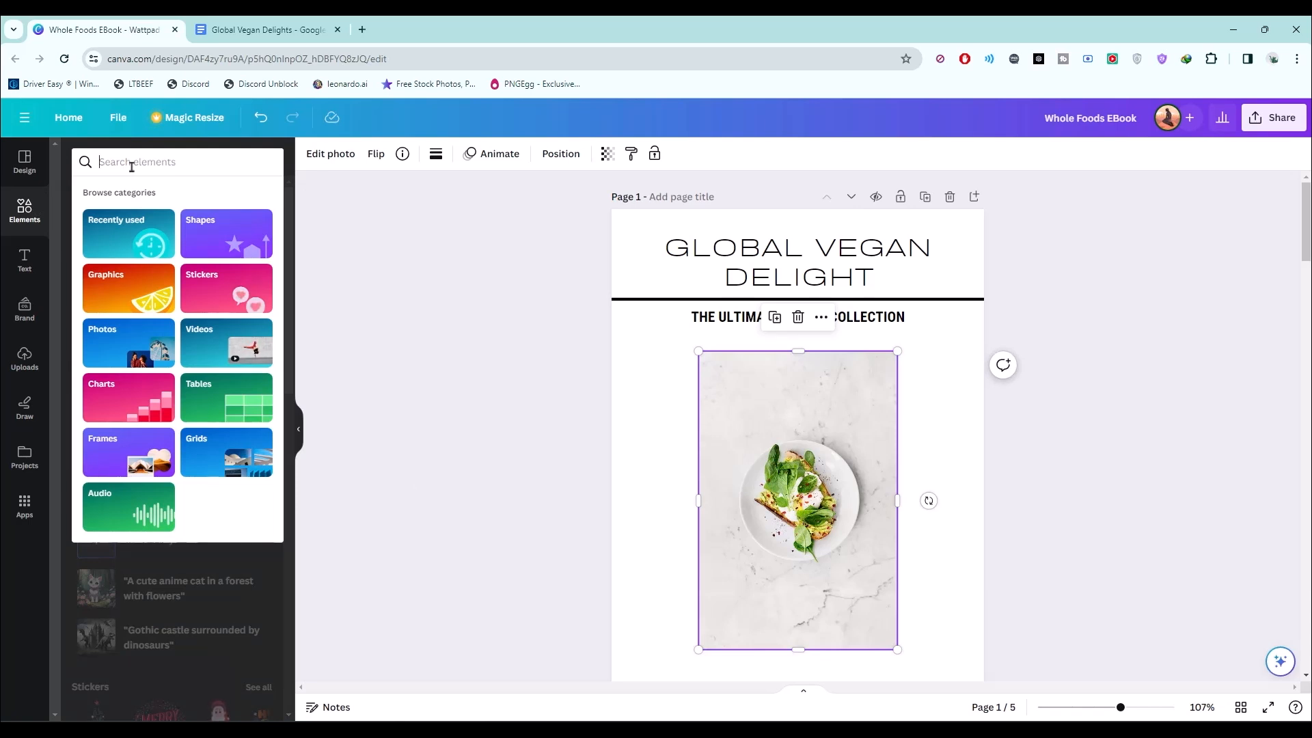
type("Vegan food on a platter")
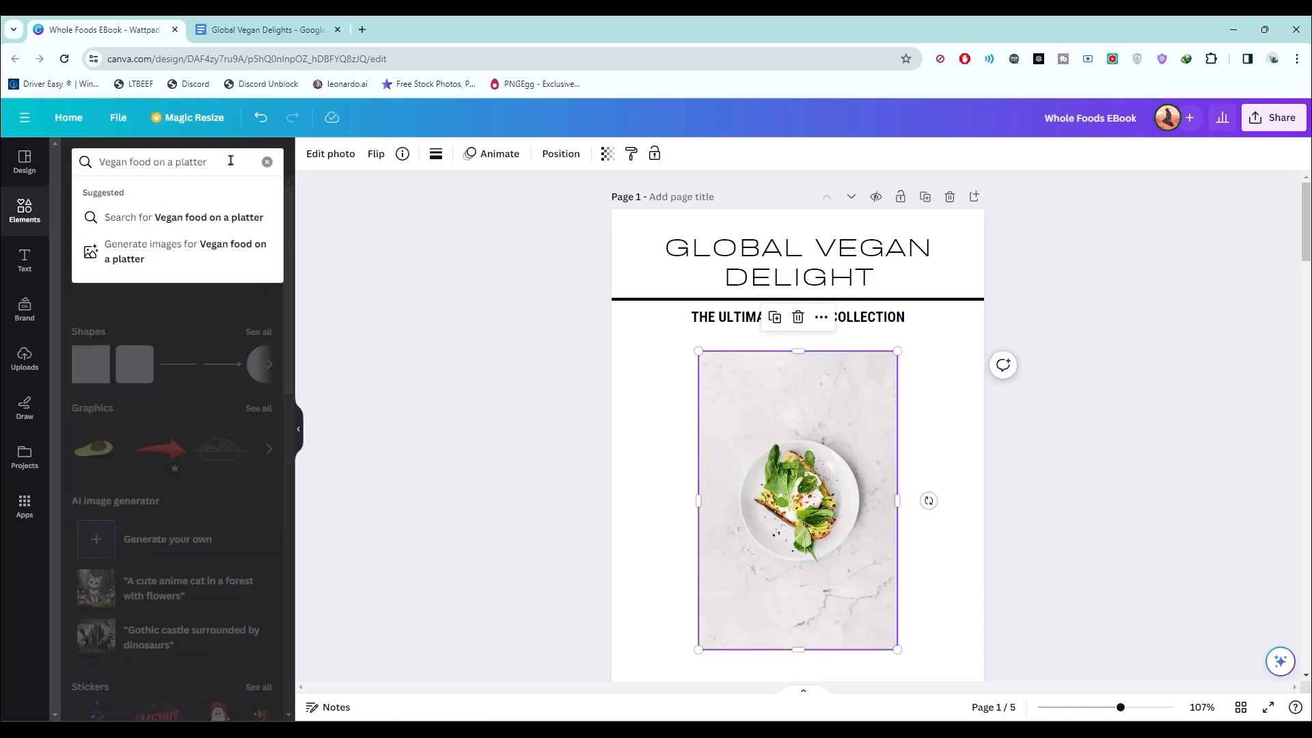
key("Return")
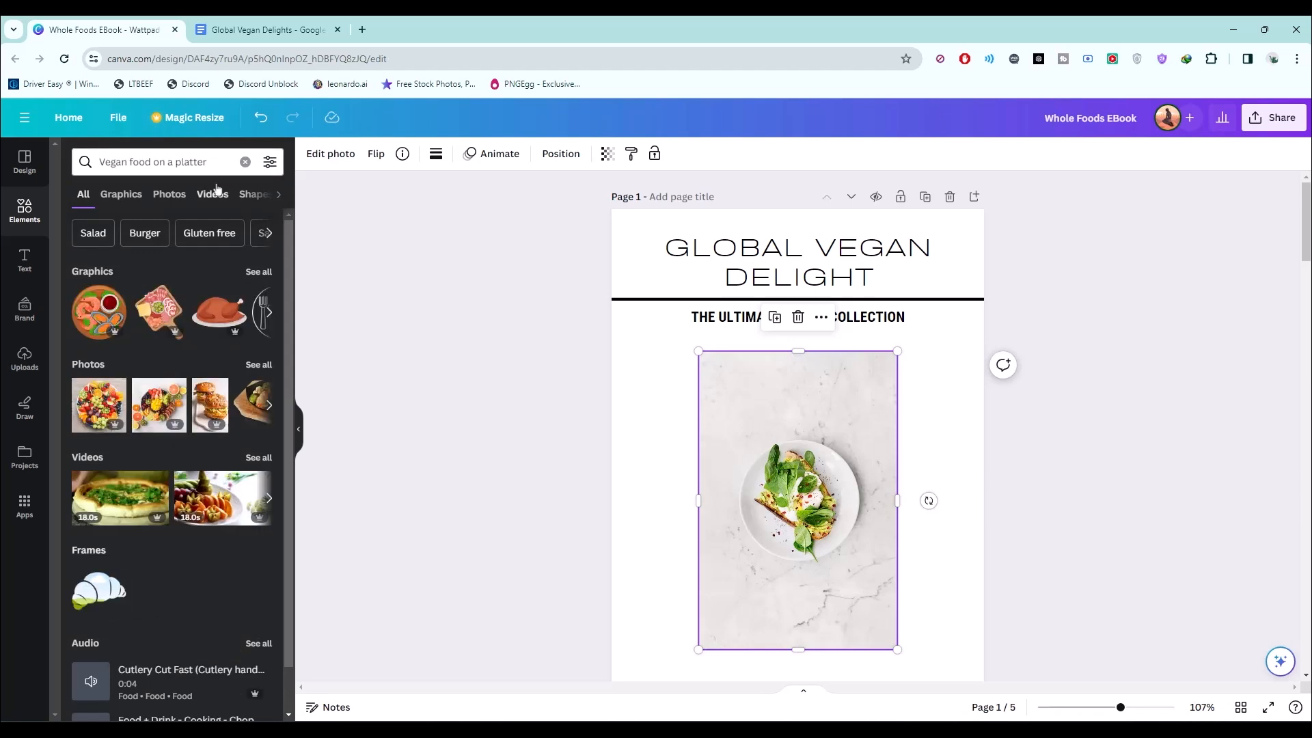
left_click(171, 197)
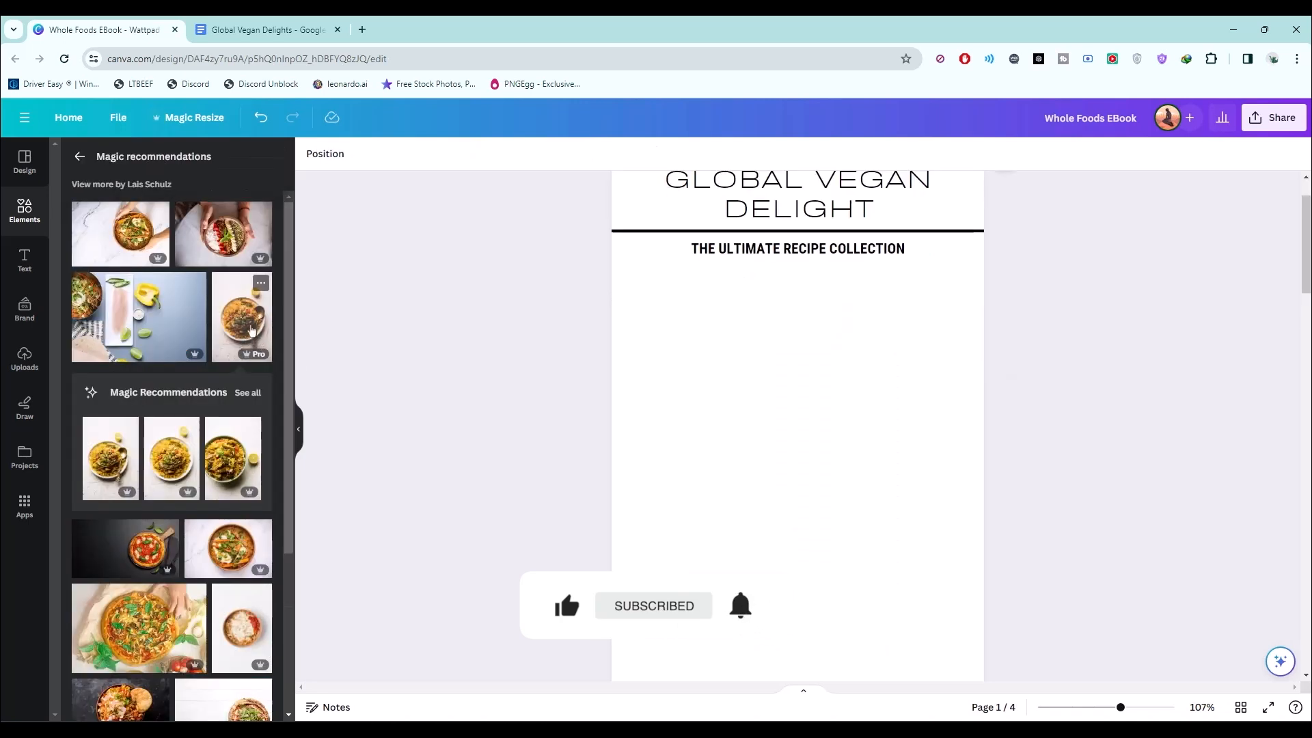
Step: Add the photo of a rice dish with a spoon and half a lemon, and set it as the cover background
left_click(251, 331)
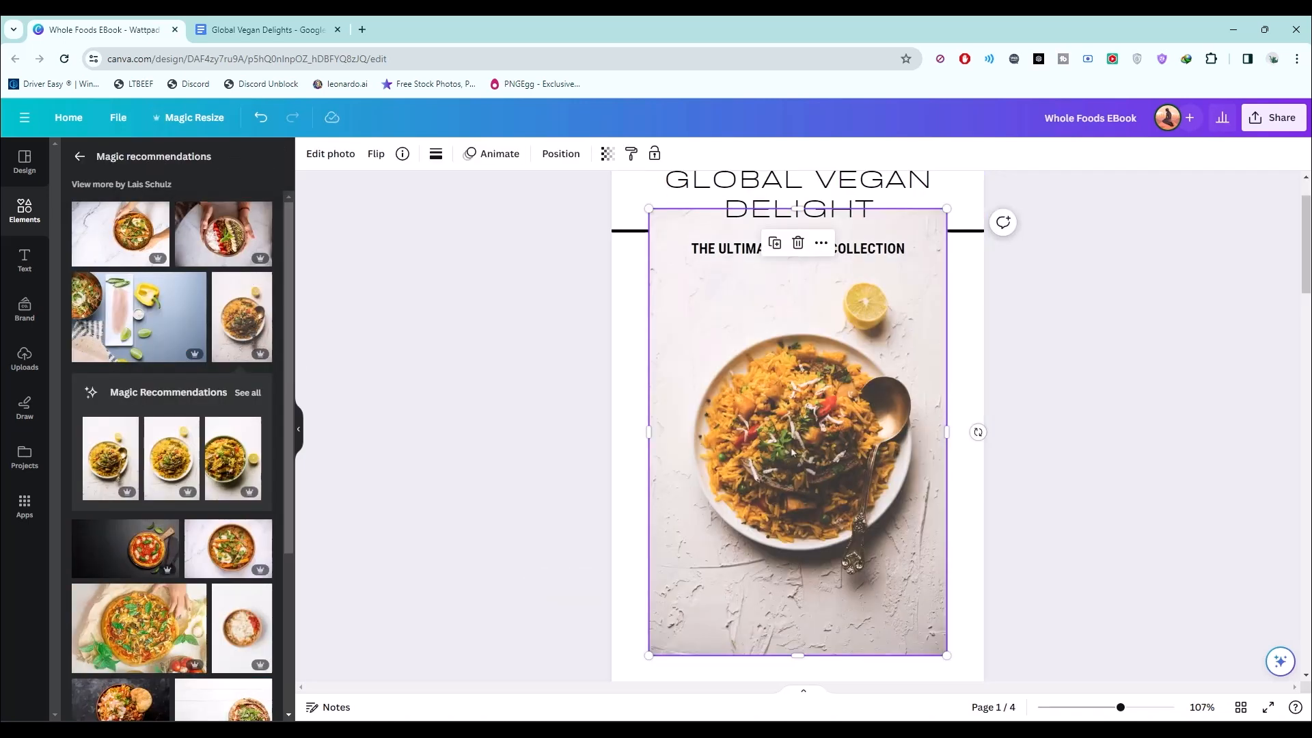
right_click(791, 451)
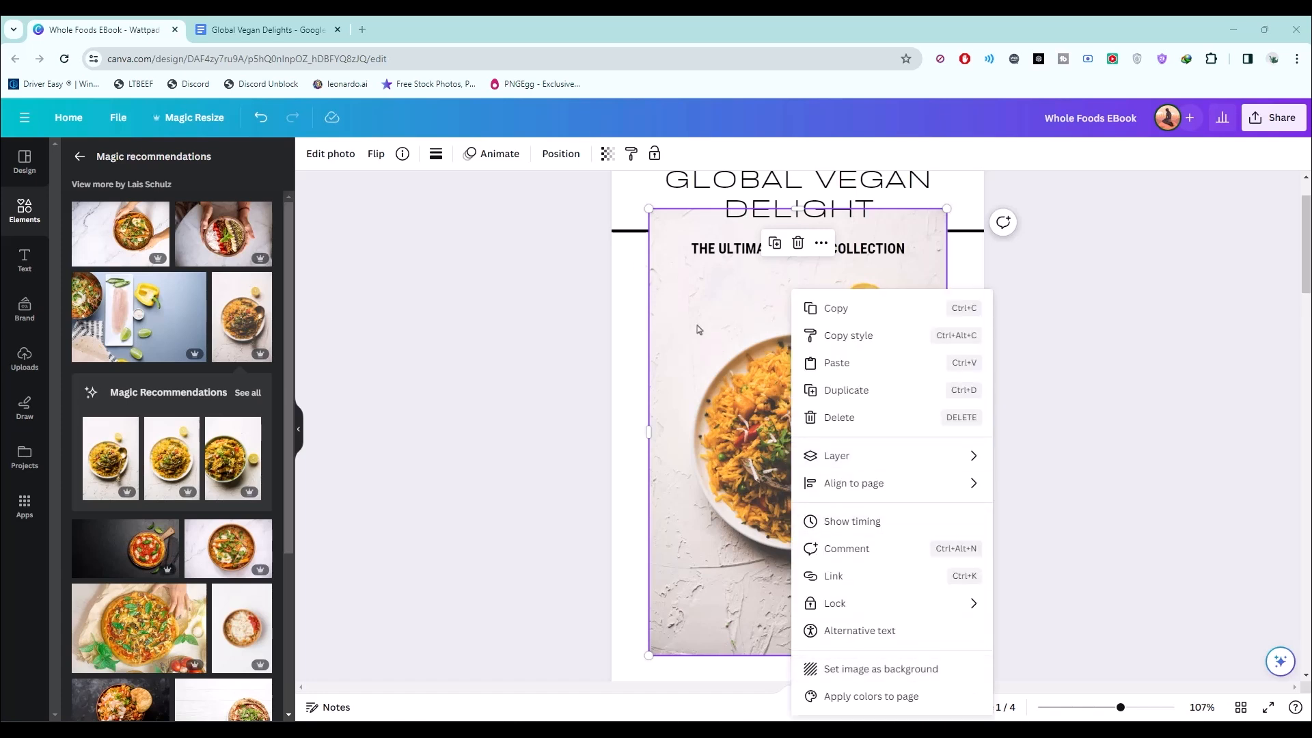
left_click(881, 679)
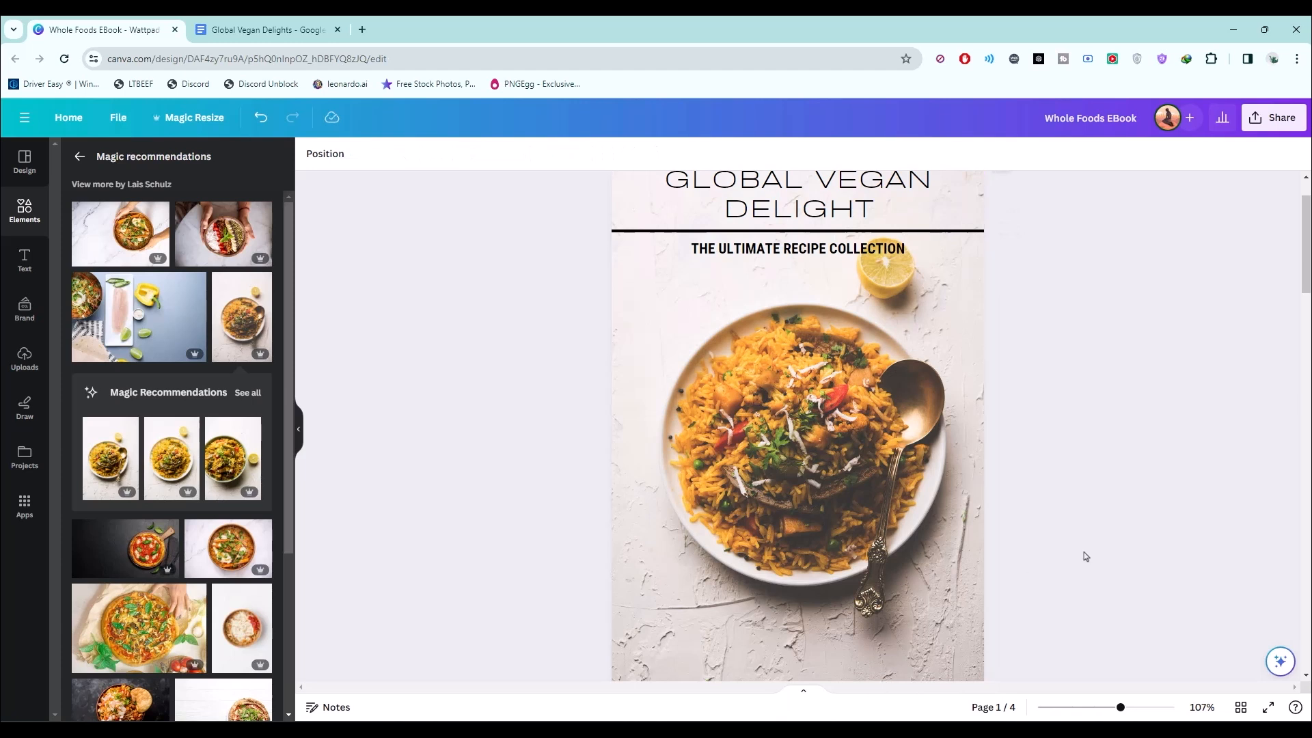
Step: Move the cover's title, divider line and subtitle up together so the subtitle clears the lemon half
scroll(1068, 556, "up", 1)
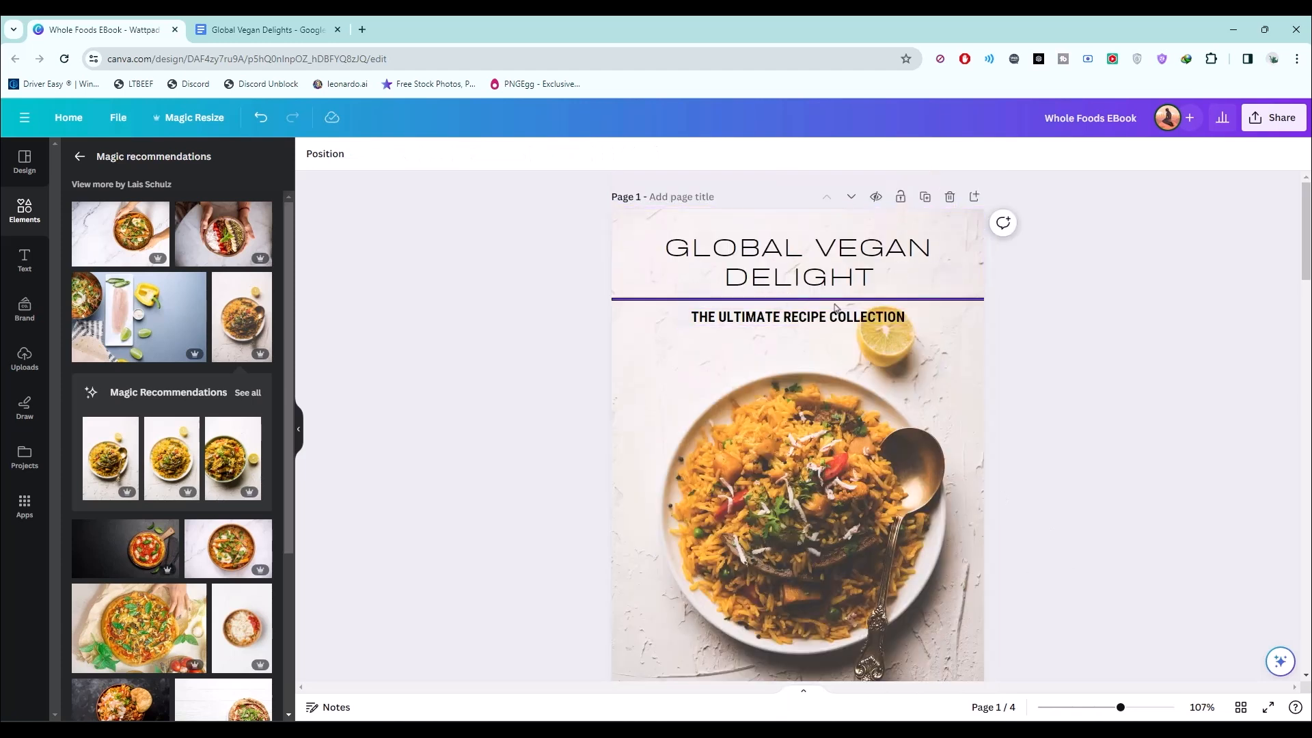
left_click_drag(835, 339, 796, 258)
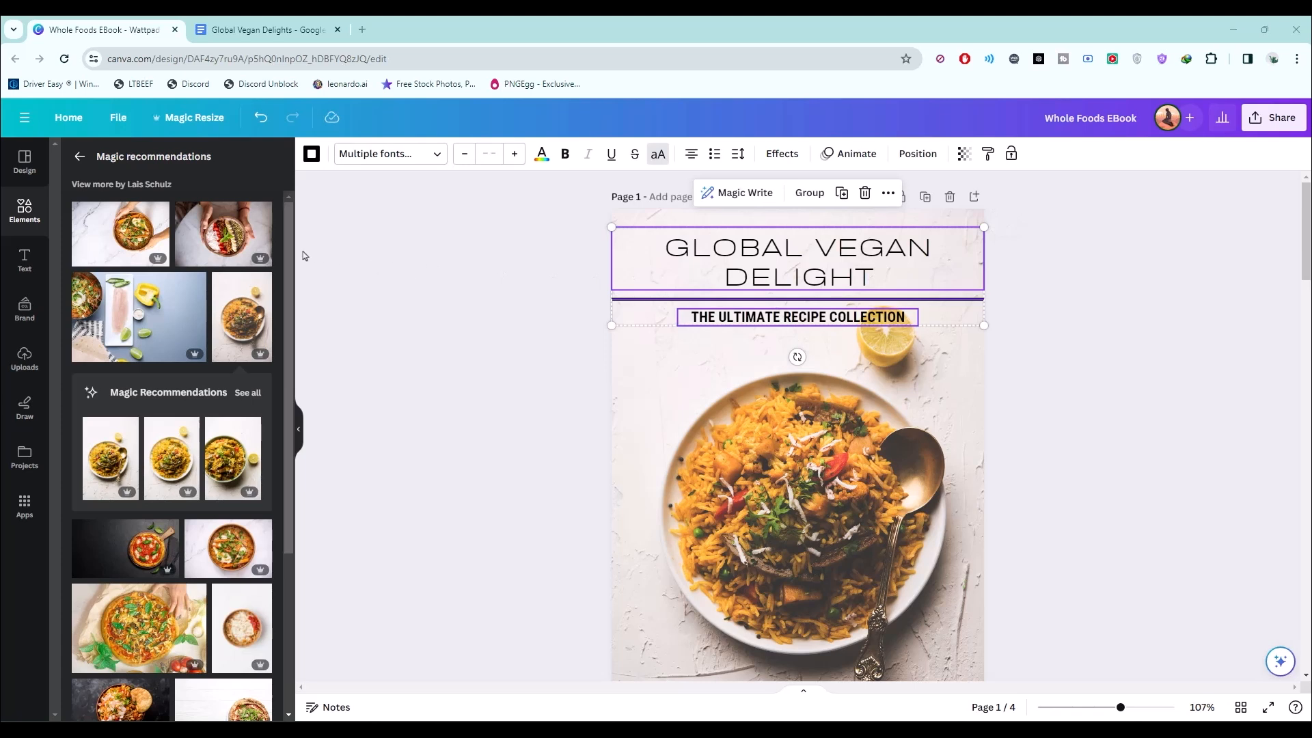
left_click_drag(827, 280, 826, 253)
left_click(1165, 377)
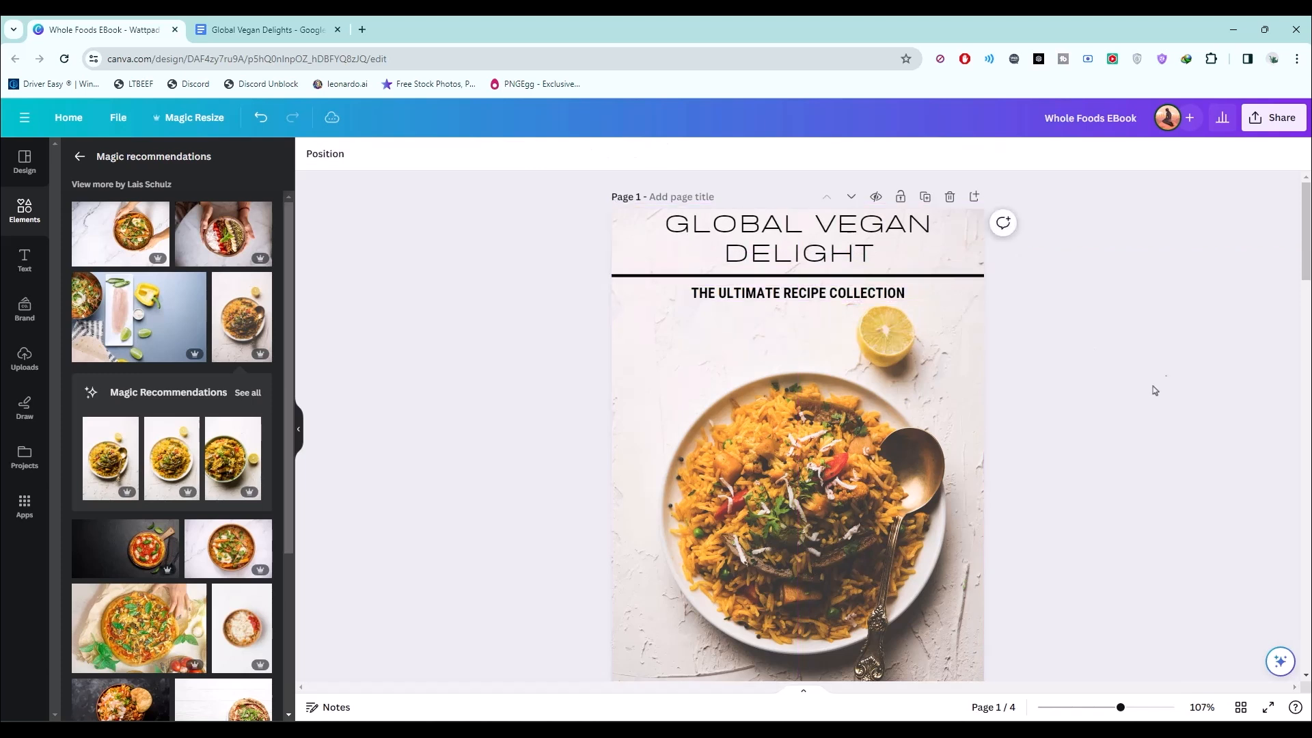
Step: Compare the template's contents page with the chapter list in the Global Vegan Delights document in Google Docs, and return to Canva
scroll(817, 413, "down", 5)
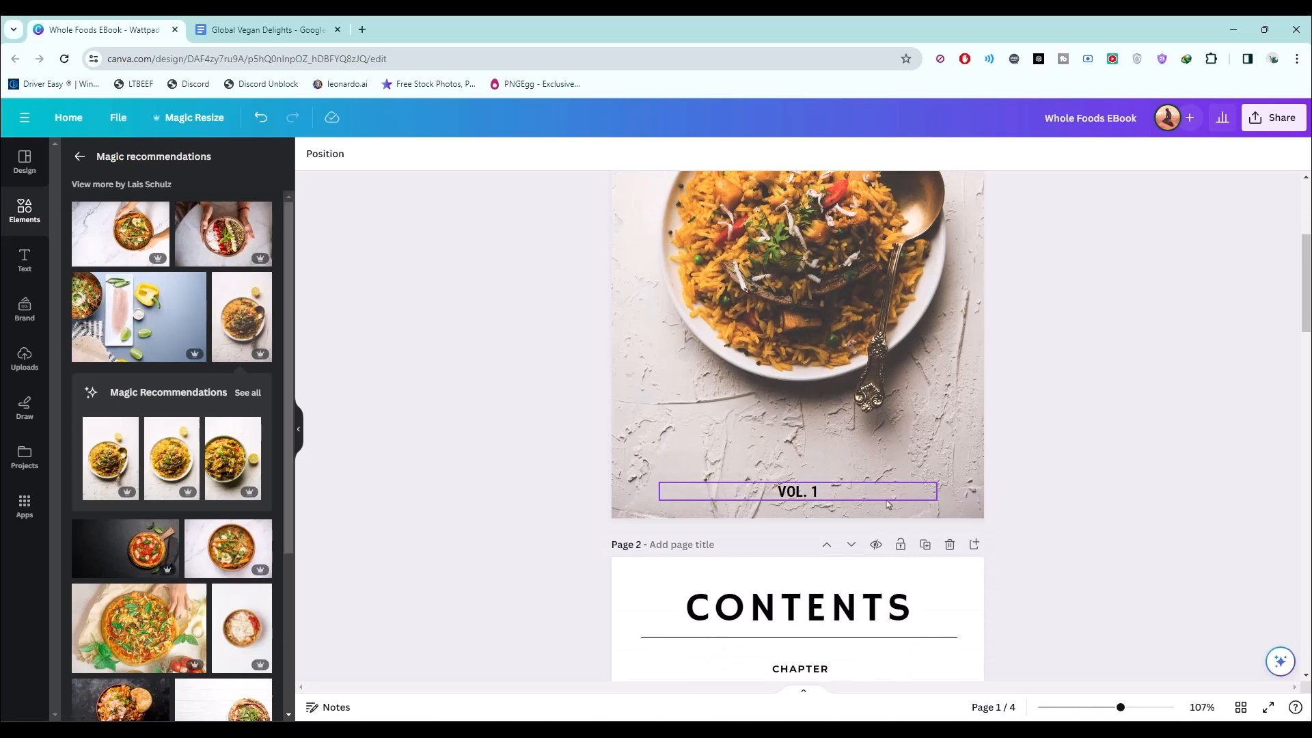
left_click(804, 490)
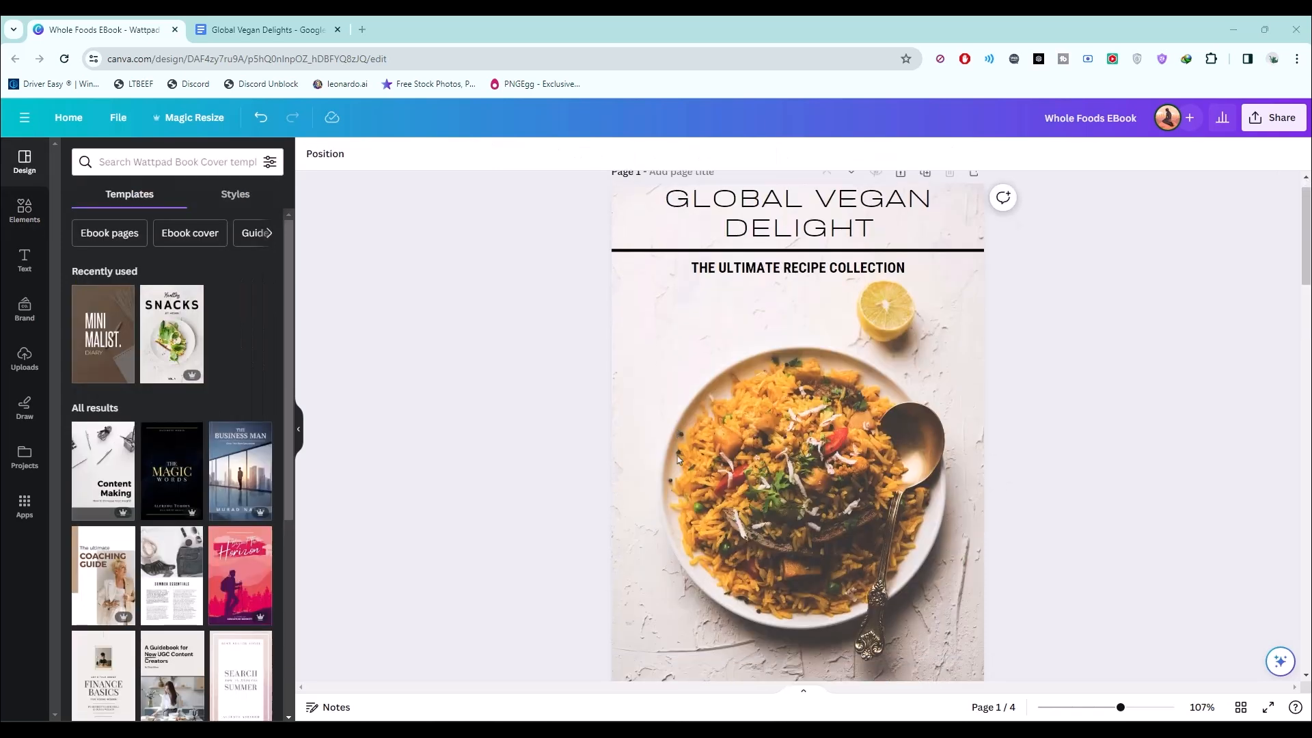
scroll(677, 460, "down", 10)
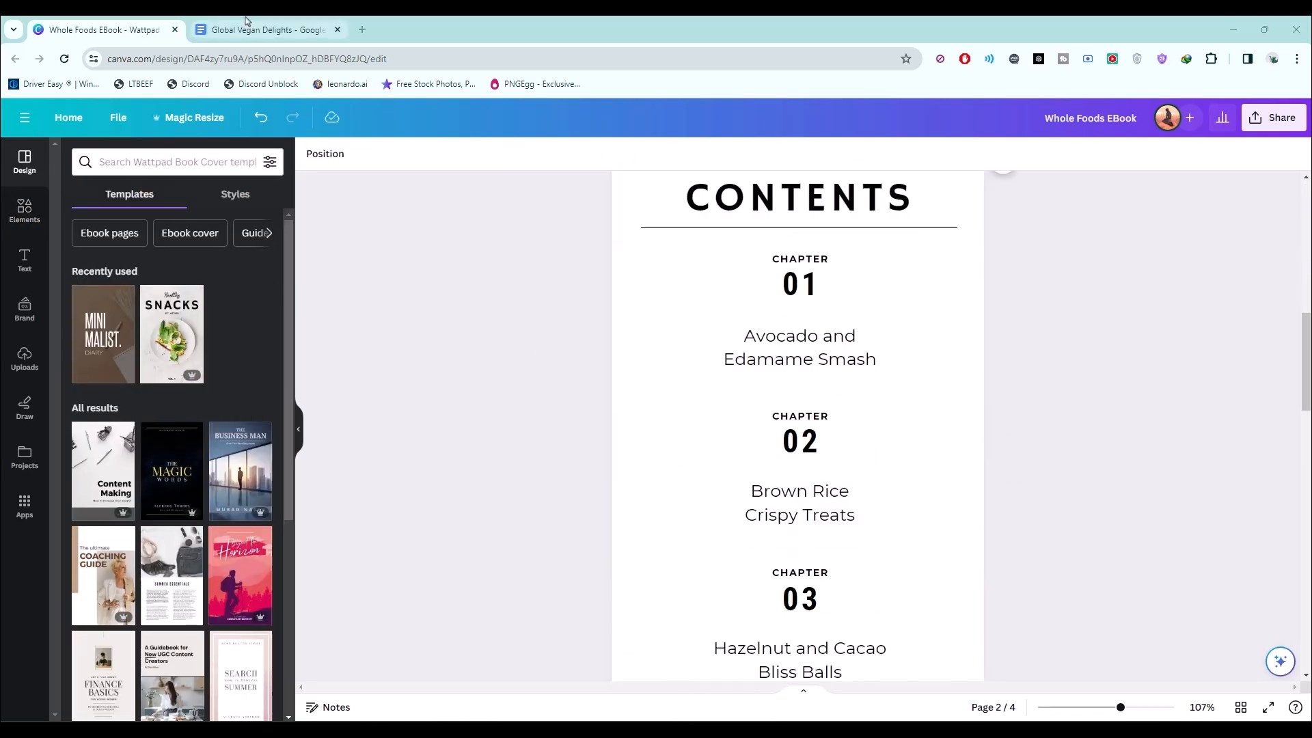
left_click(247, 22)
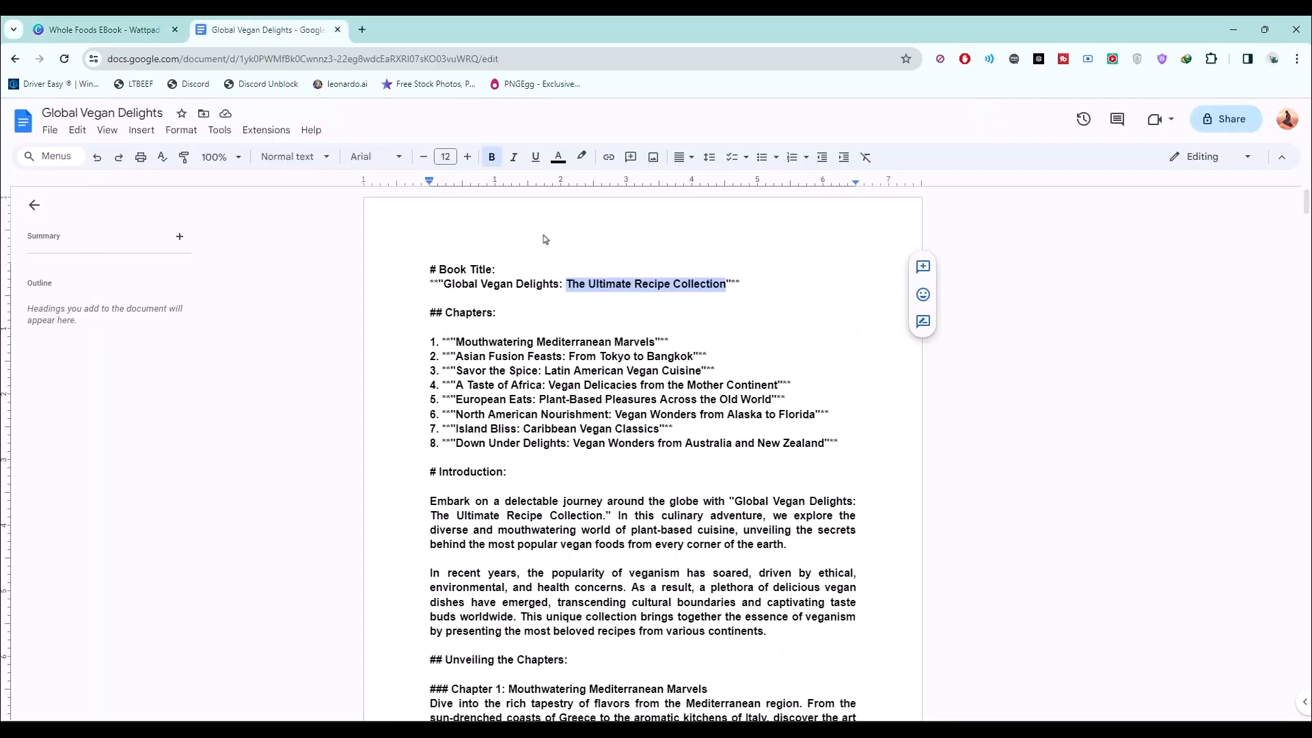
left_click(103, 30)
scroll(1086, 471, "up", 2)
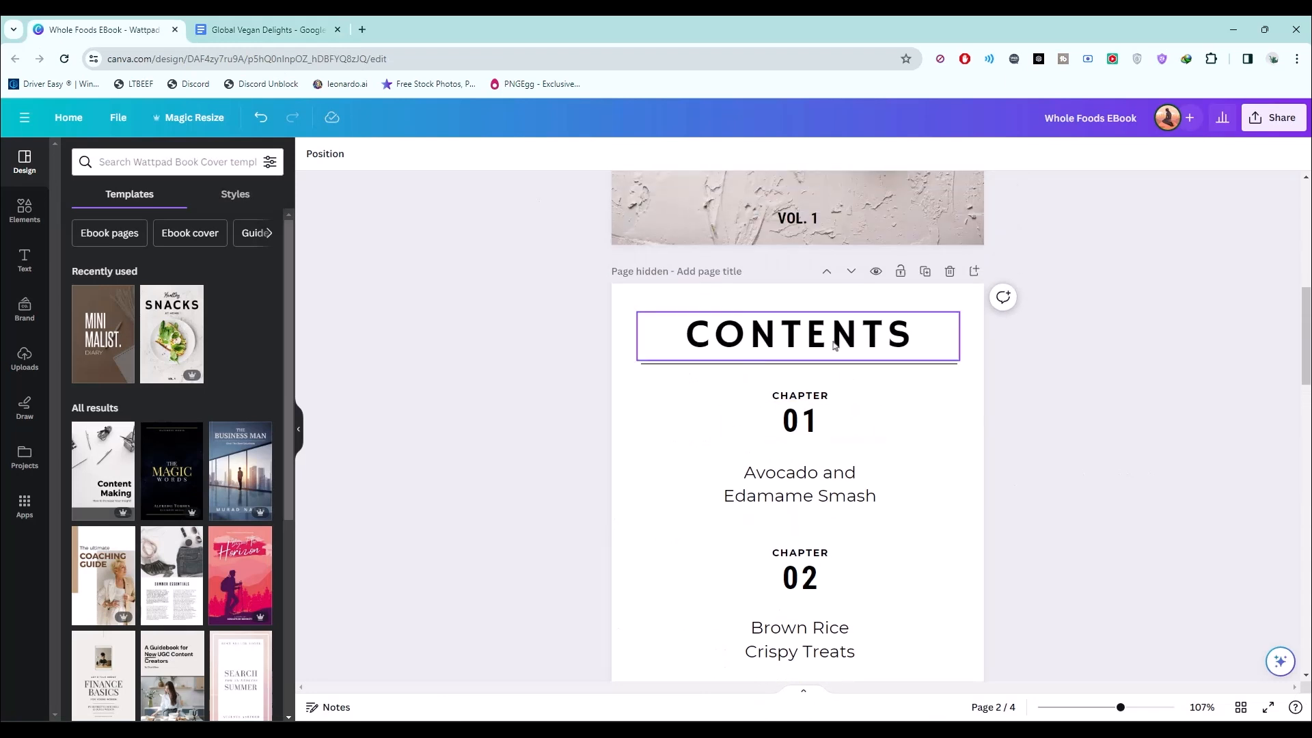
scroll(1138, 420, "down", 2)
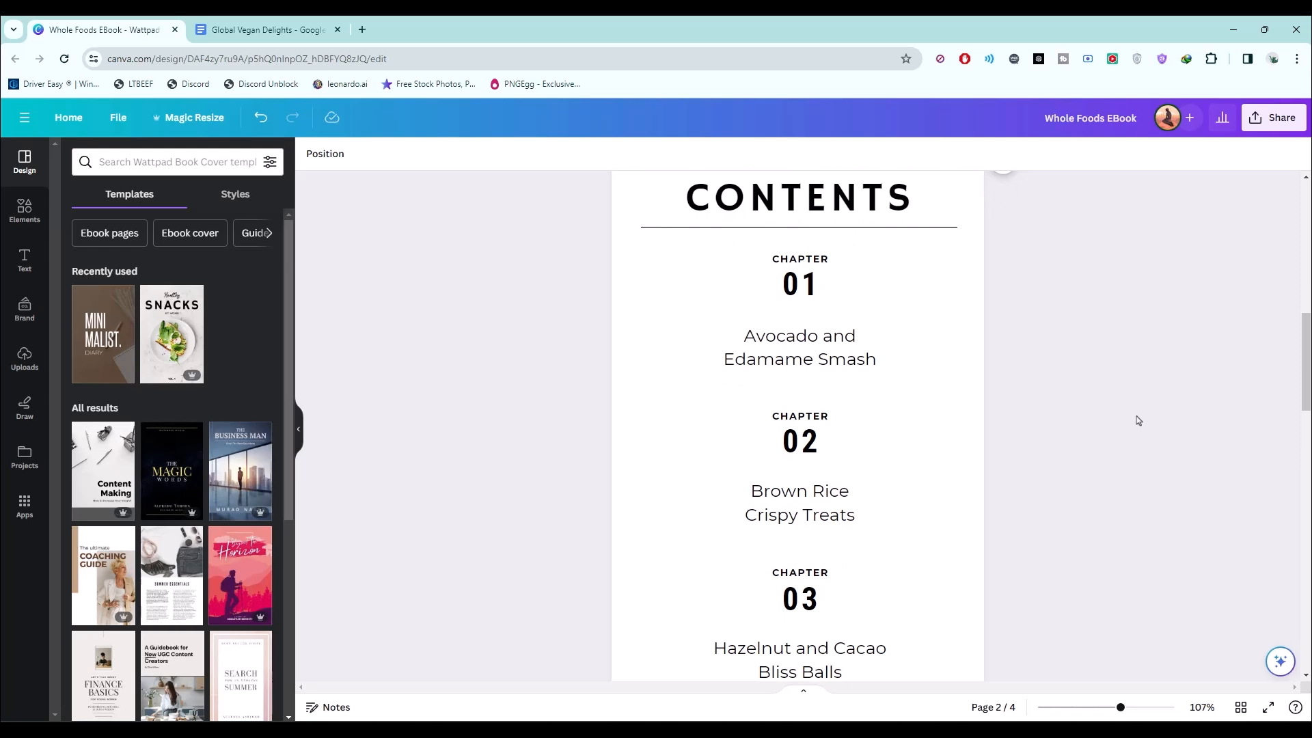
Step: Replace the chapter 01 title on the contents page with "Mouthwatering Mediterranean Marvels" and shift the chapter entries to the page's left edge
left_click(665, 255)
scroll(841, 354, "up", 1)
left_click(923, 430)
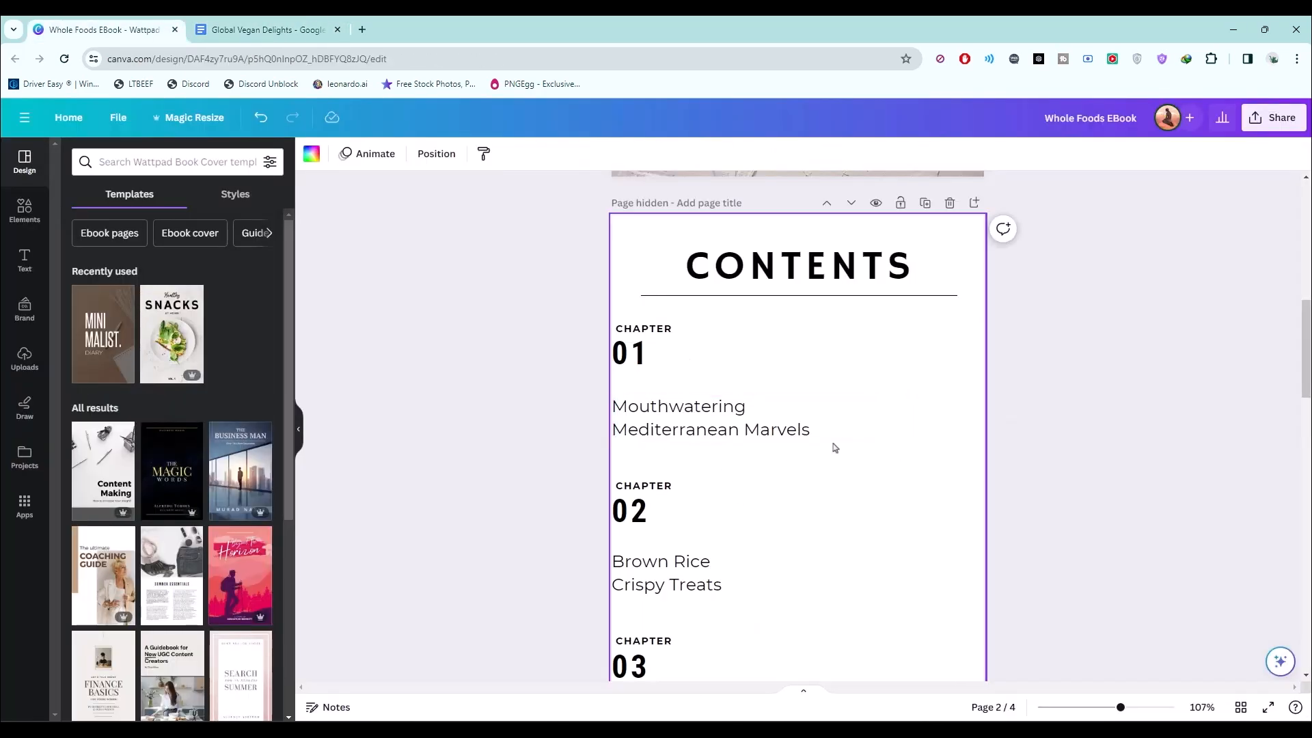
scroll(683, 451, "down", 1)
left_click(474, 457)
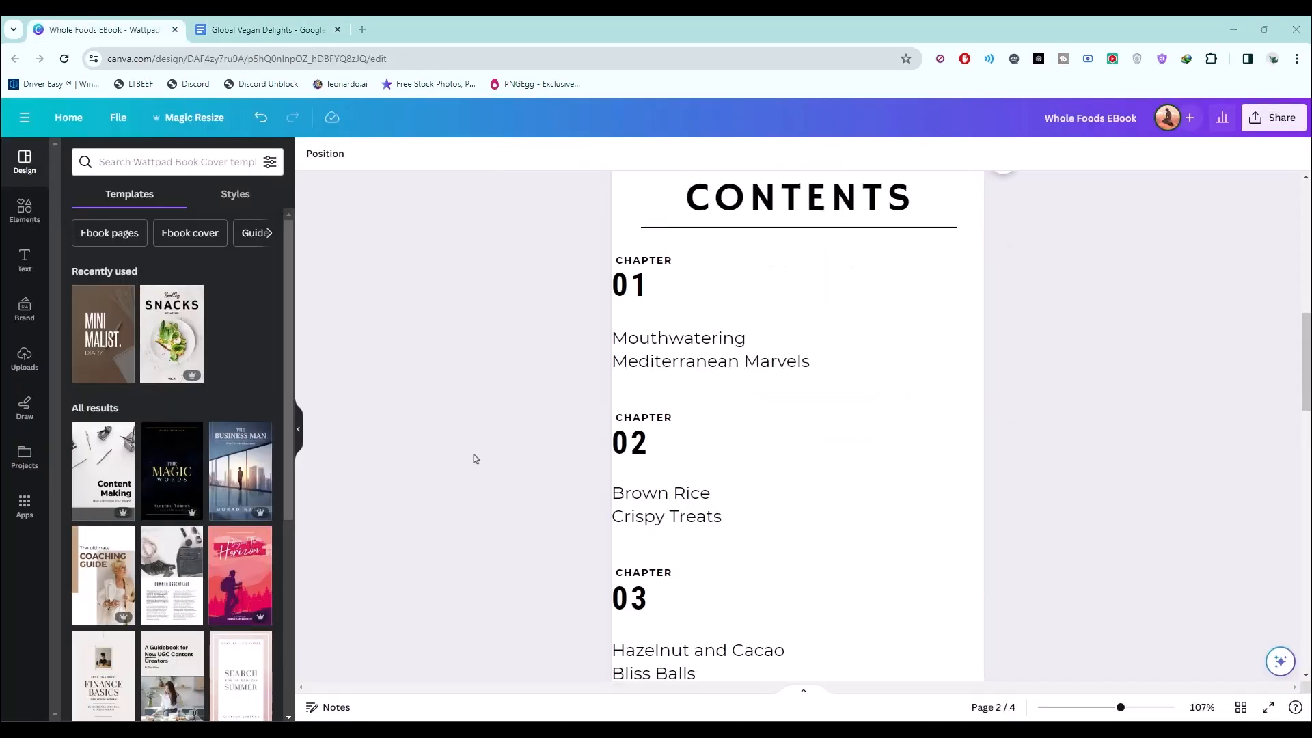
Step: Fit the chapter 01 title's text box to the width of its text
left_click(854, 355)
left_click_drag(875, 350, 818, 350)
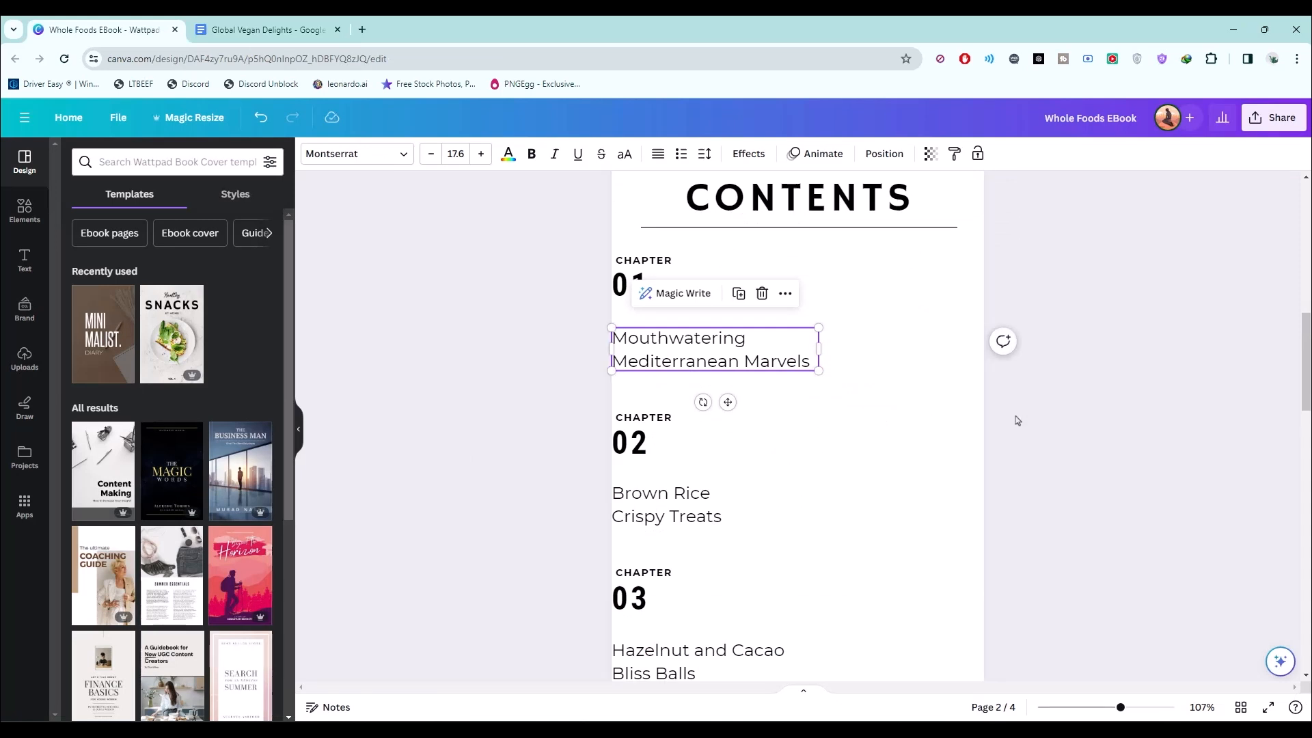
left_click(1085, 430)
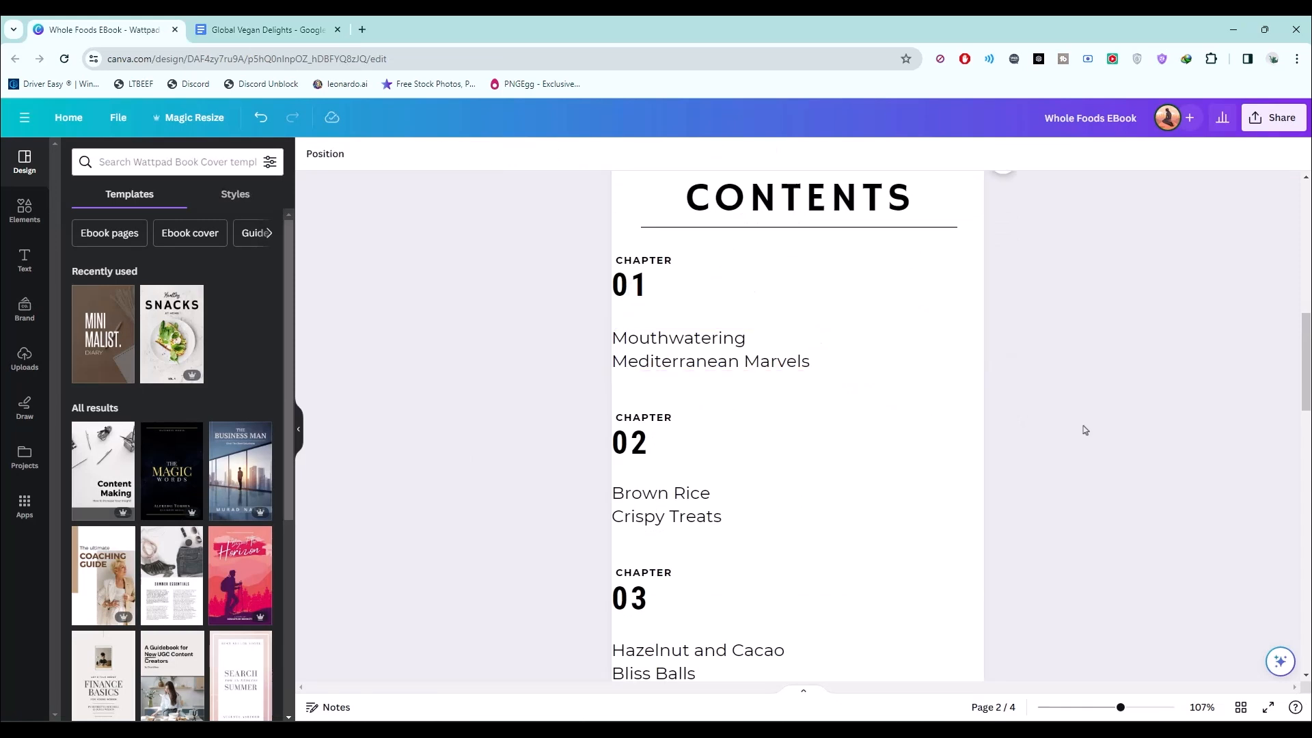
Step: Duplicate the contents page and change the first chapter number on the copy to 07
scroll(878, 437, "up", 2)
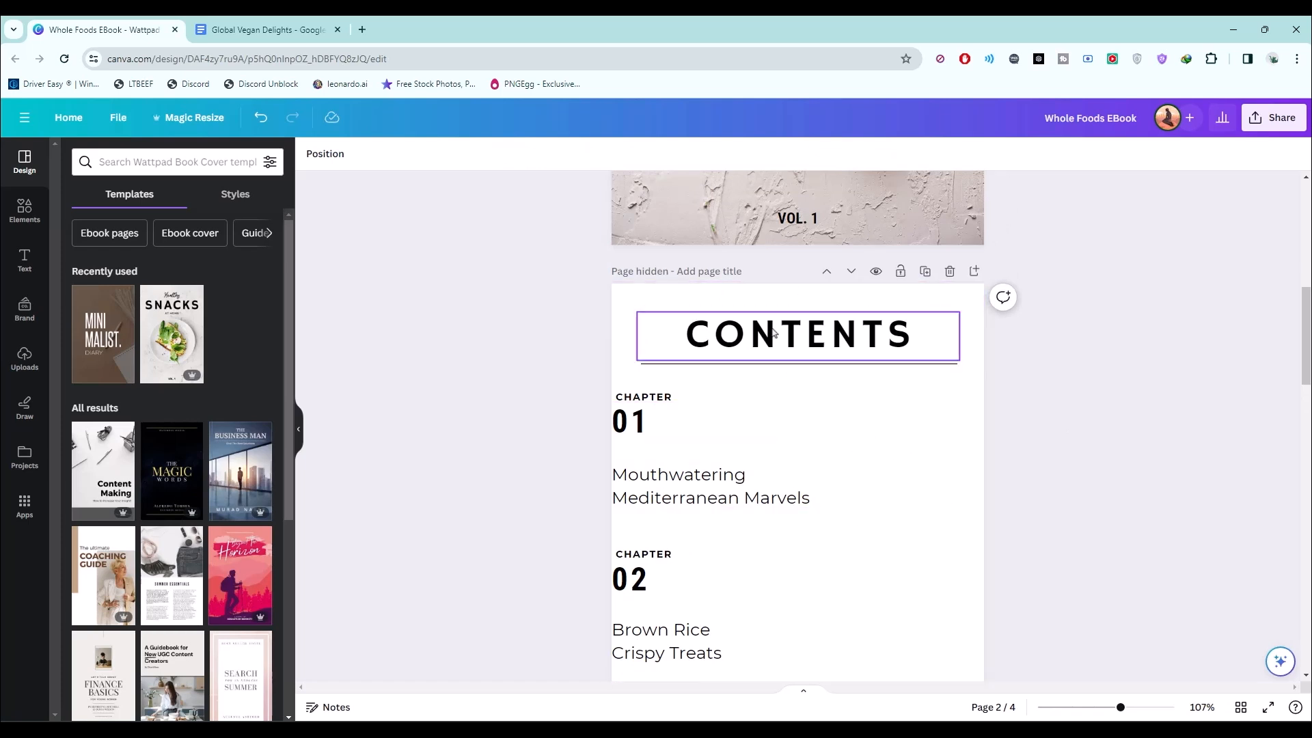
left_click(925, 274)
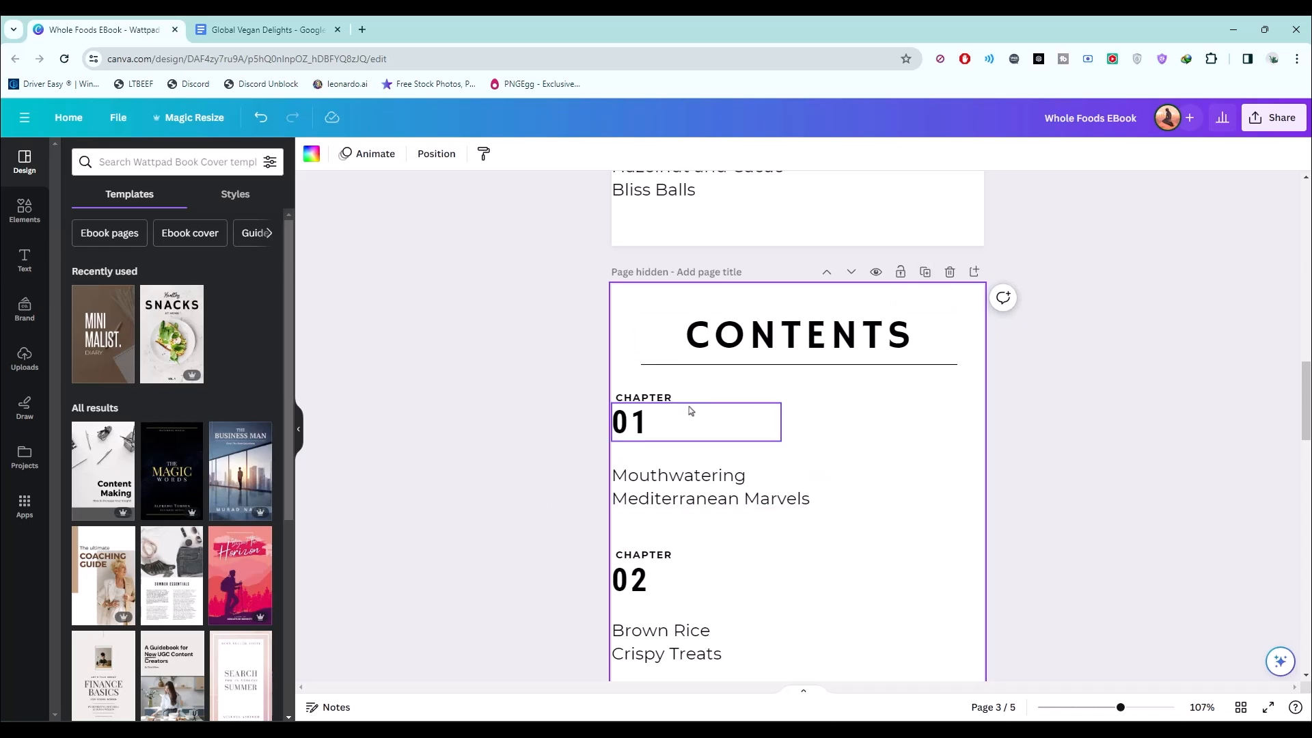
left_click(635, 425)
left_click(635, 425)
left_click(660, 422)
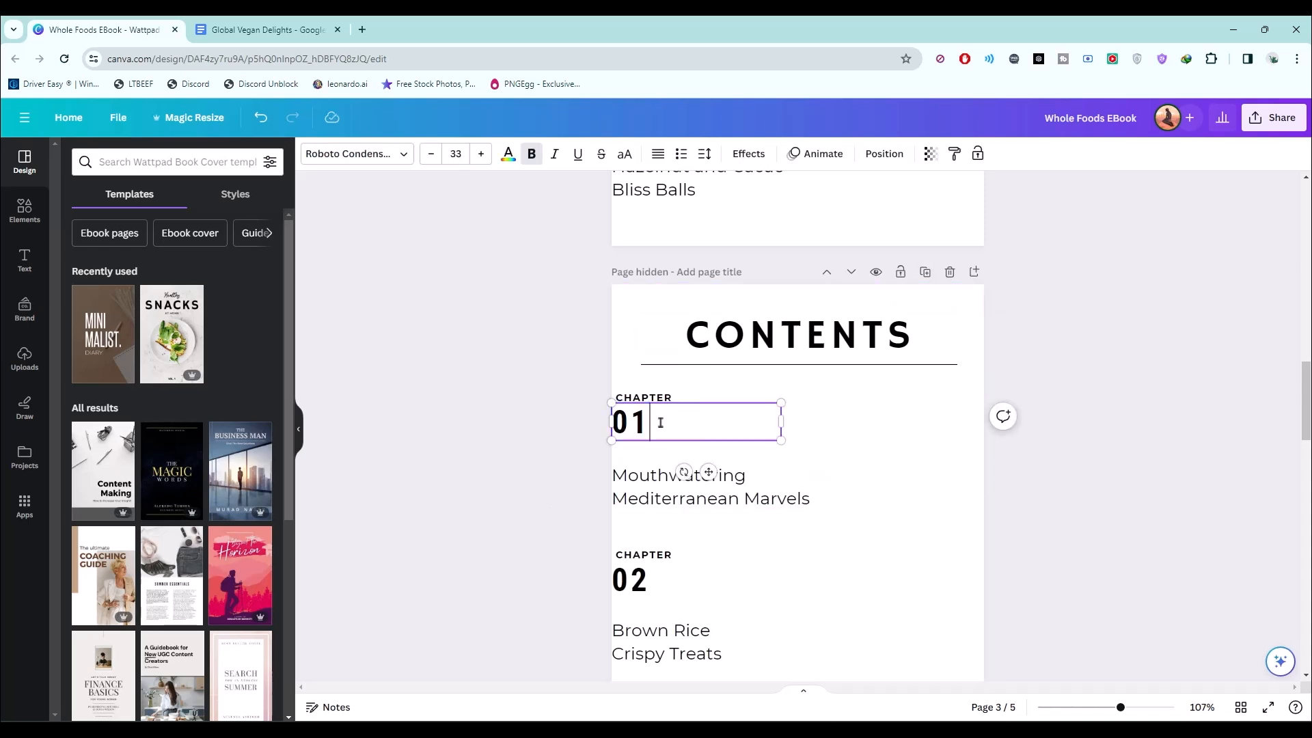
key("BackSpace")
type("8")
key("BackSpace")
type("7")
left_click(843, 439)
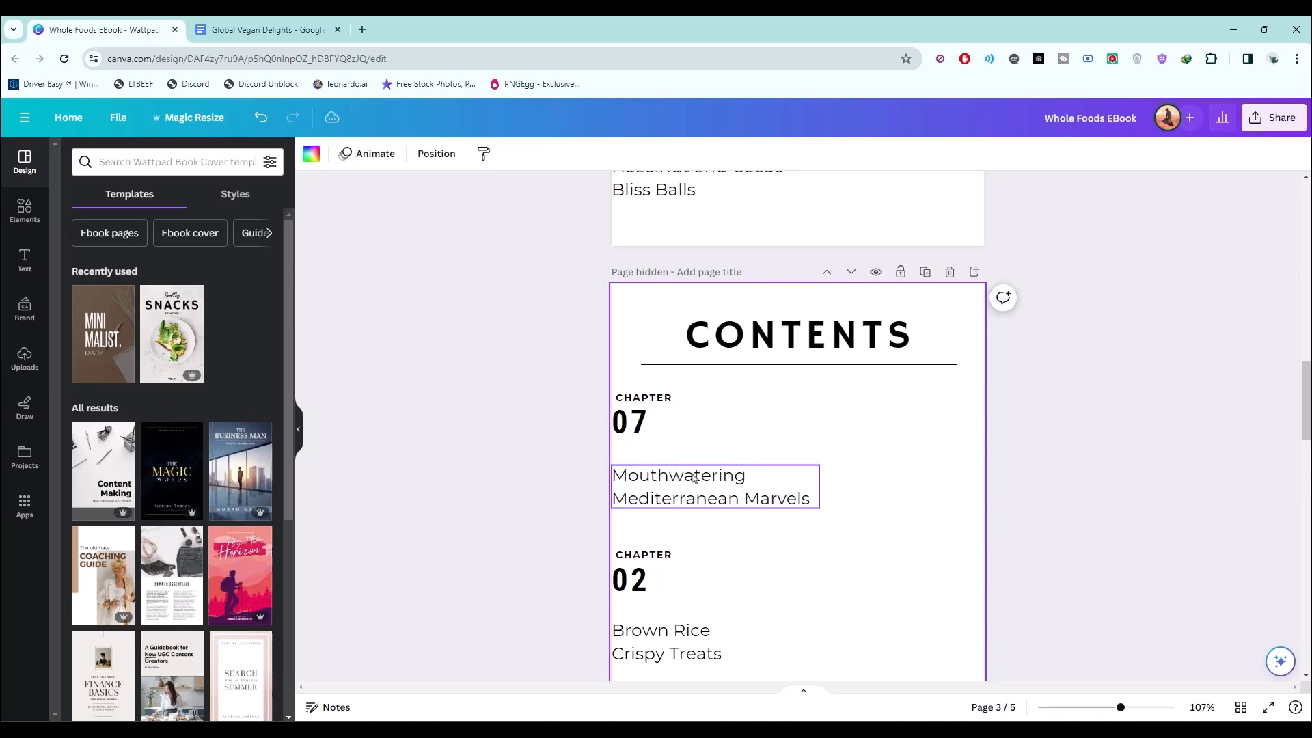
Step: Try to delete the duplicated contents page
scroll(691, 492, "up", 6)
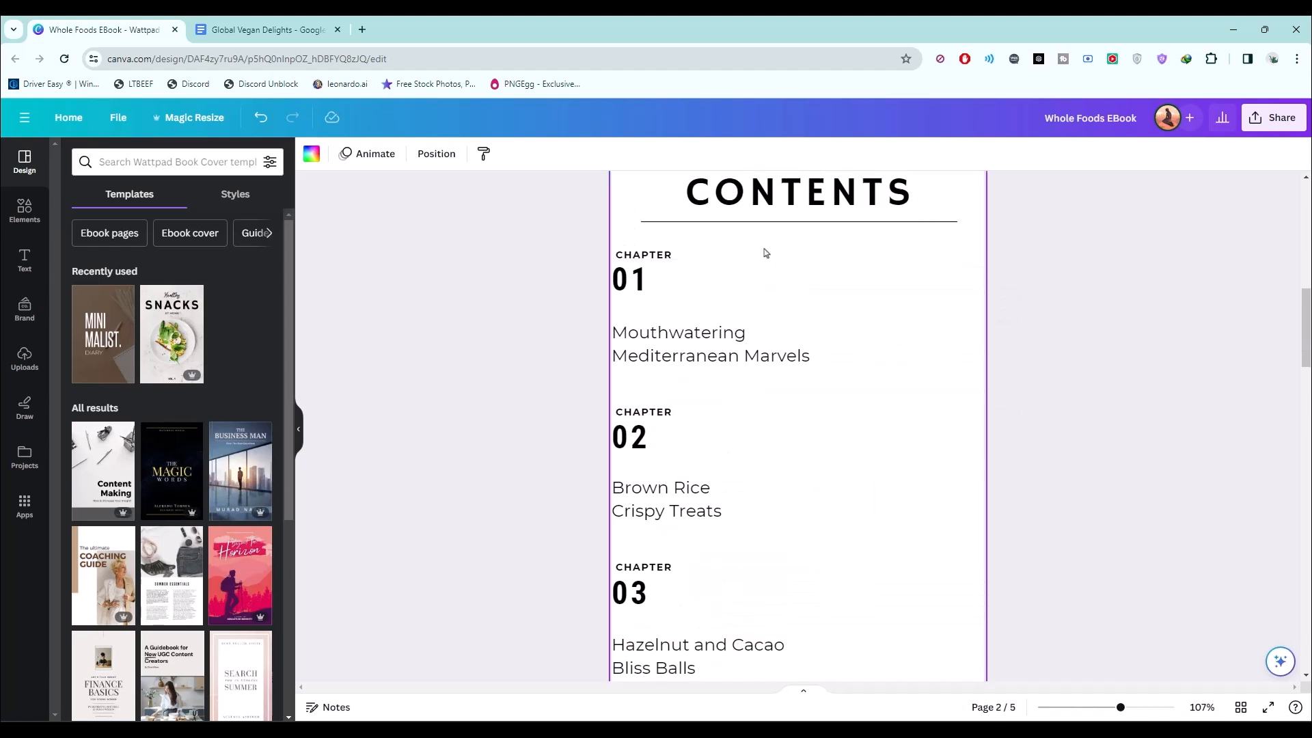
scroll(768, 413, "down", 4)
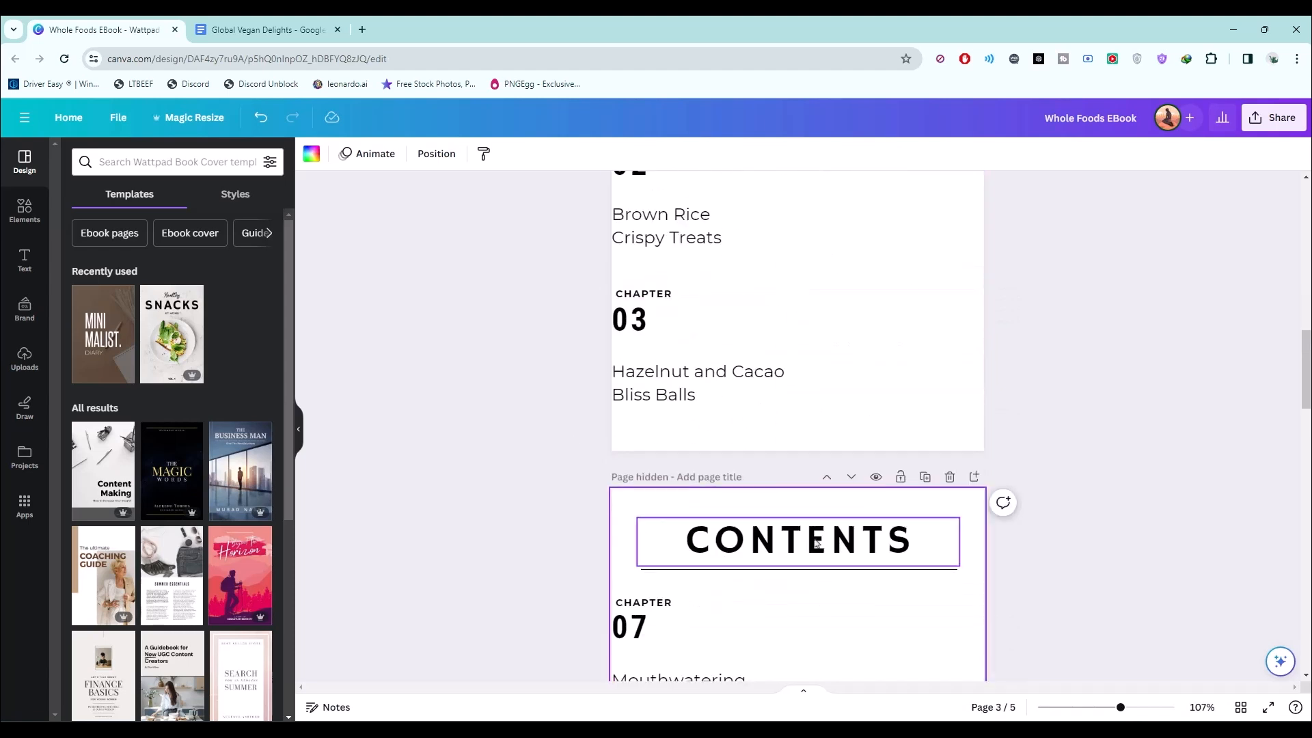
left_click(949, 476)
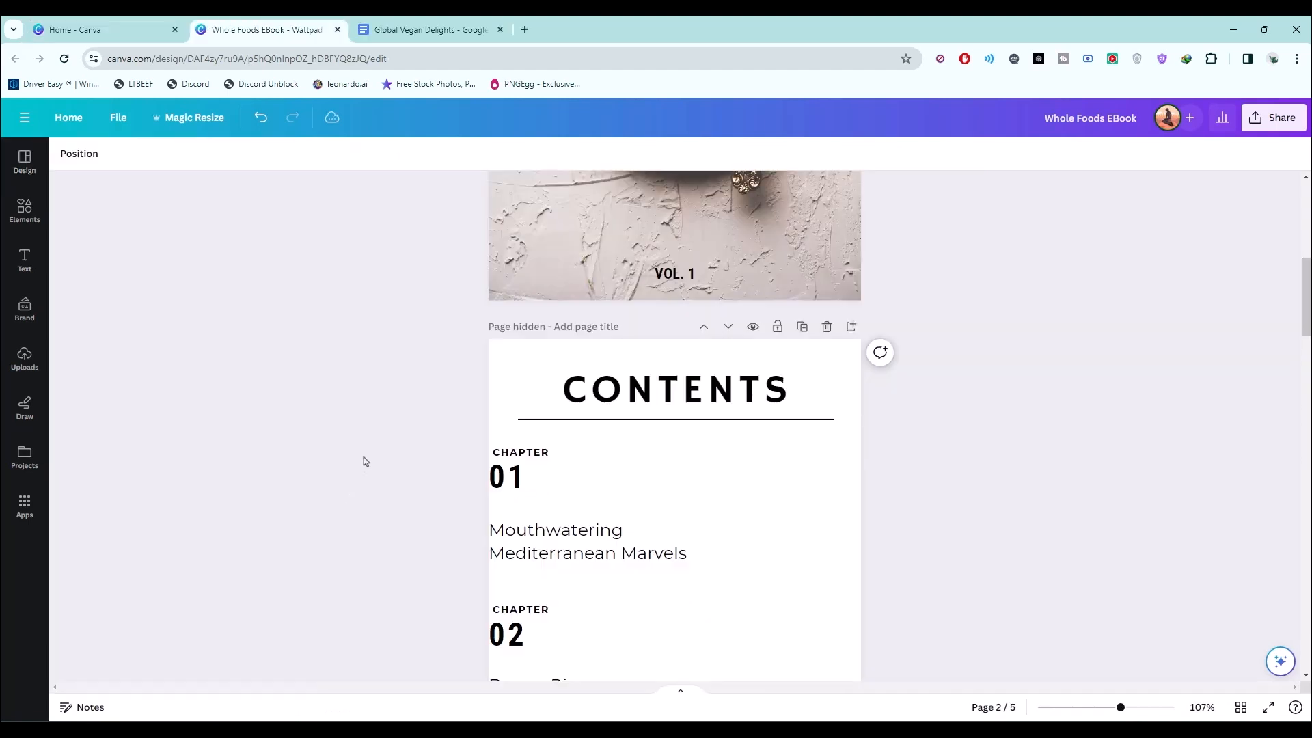
left_click(849, 328)
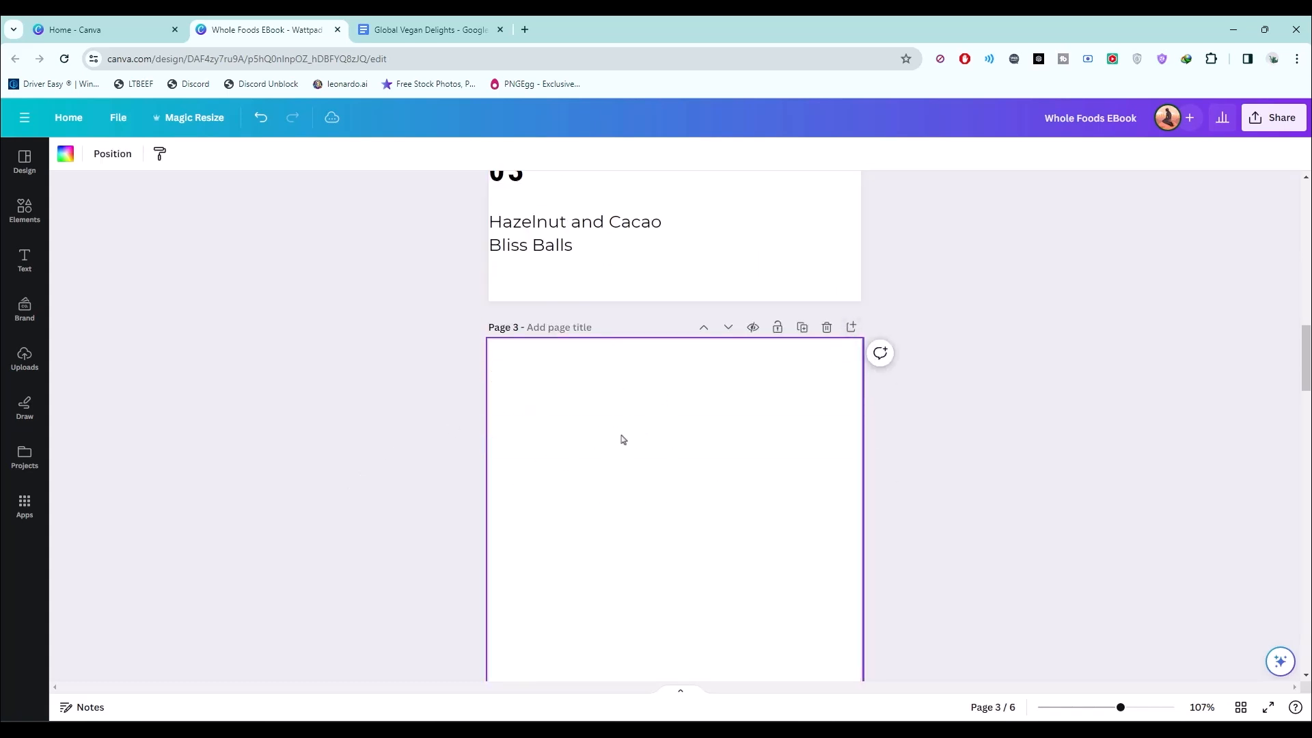
scroll(711, 496, "down", 2)
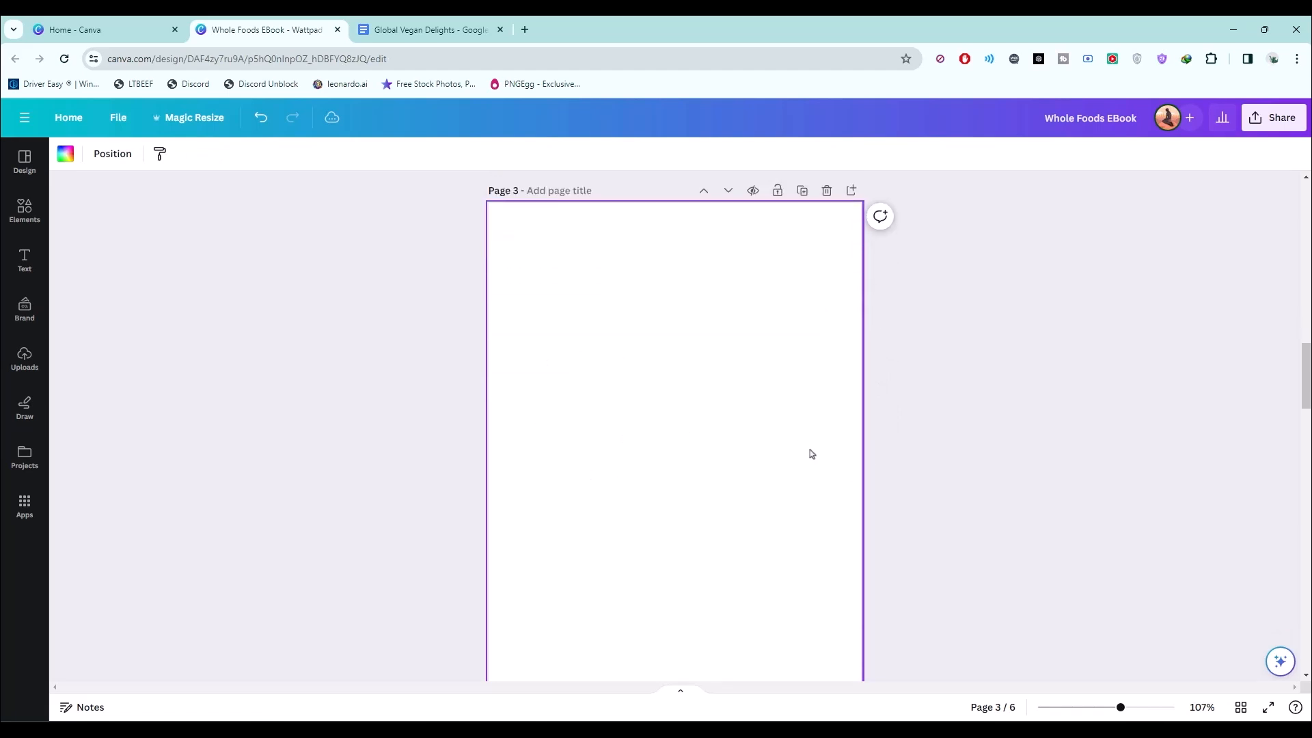
key("Delete")
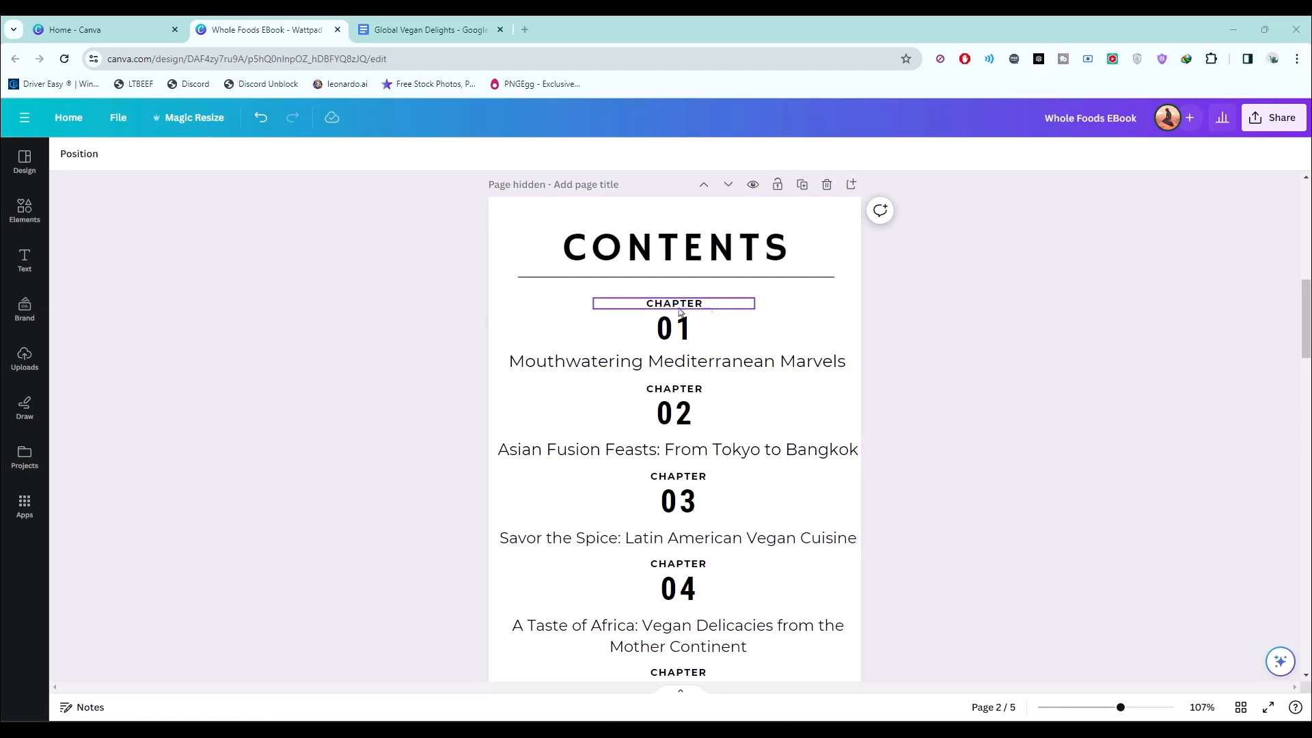
Step: Check the two completed contents pages and add a blank page after the second one
scroll(707, 306, "down", 10)
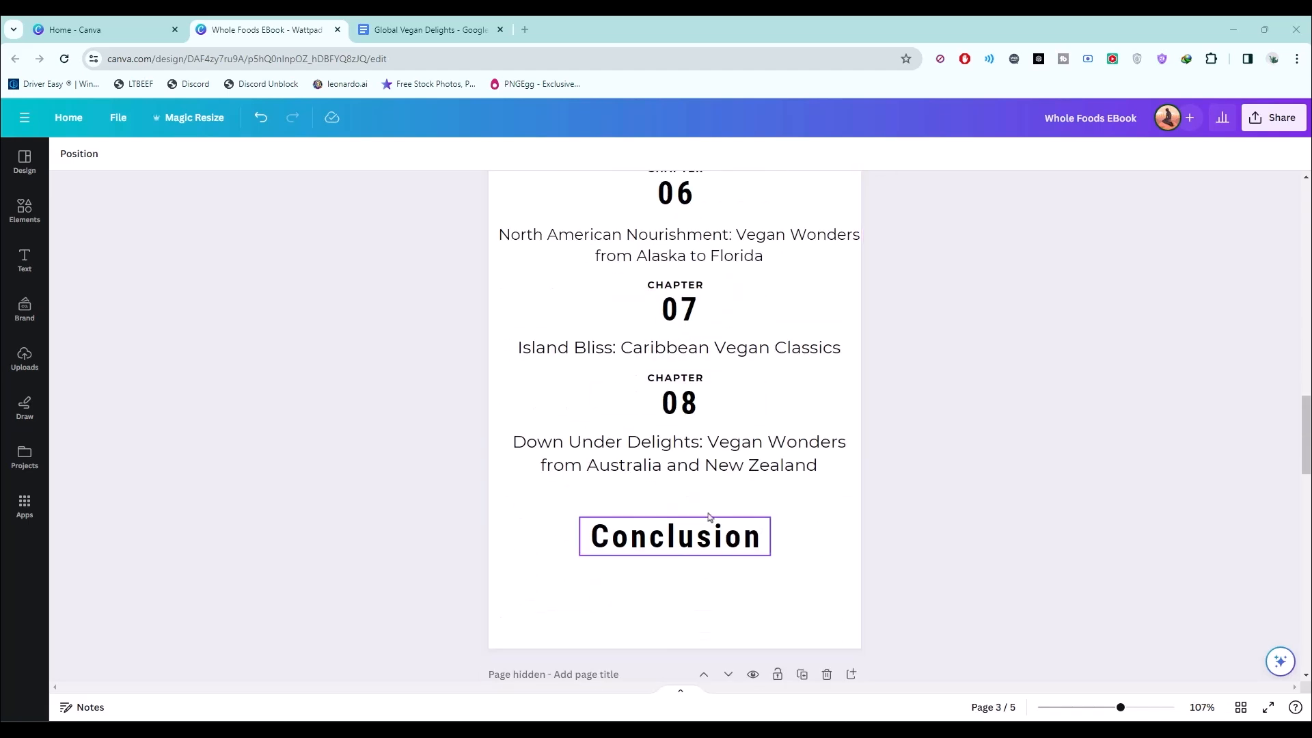
scroll(776, 492, "down", 6)
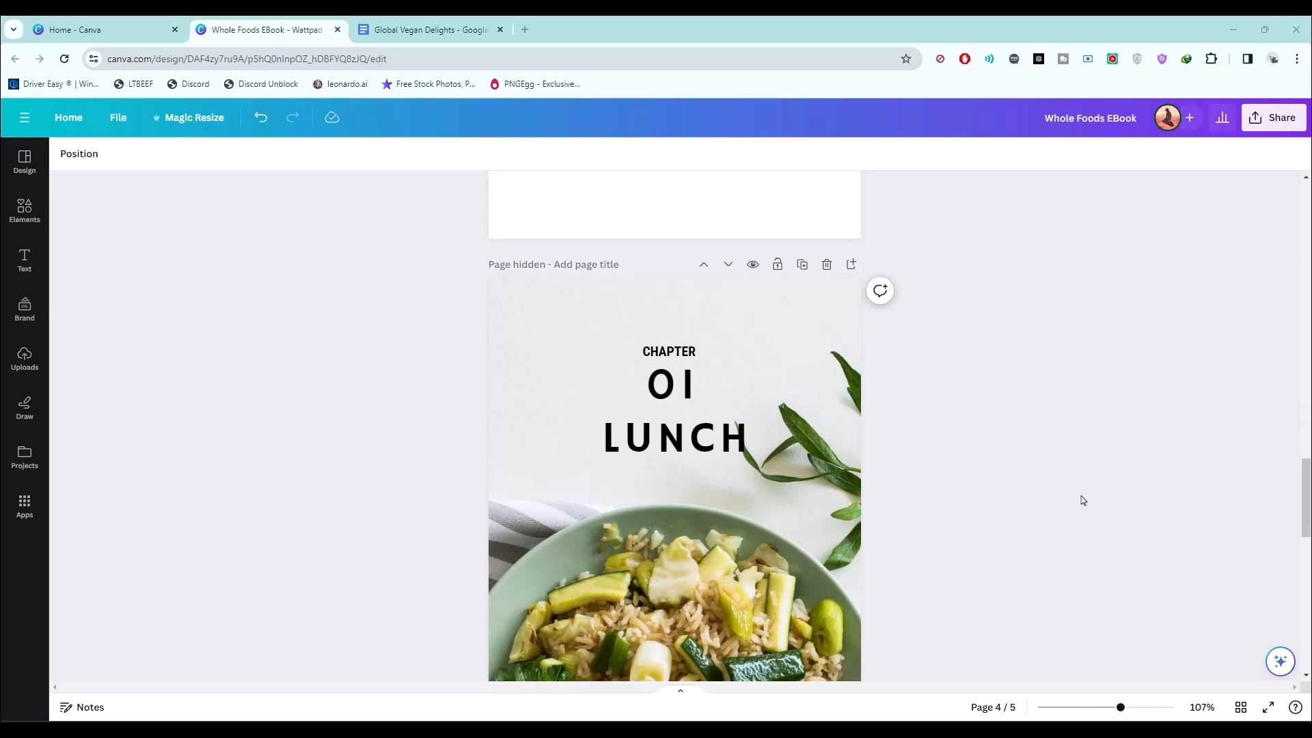
scroll(1083, 500, "up", 14)
scroll(1128, 515, "down", 6)
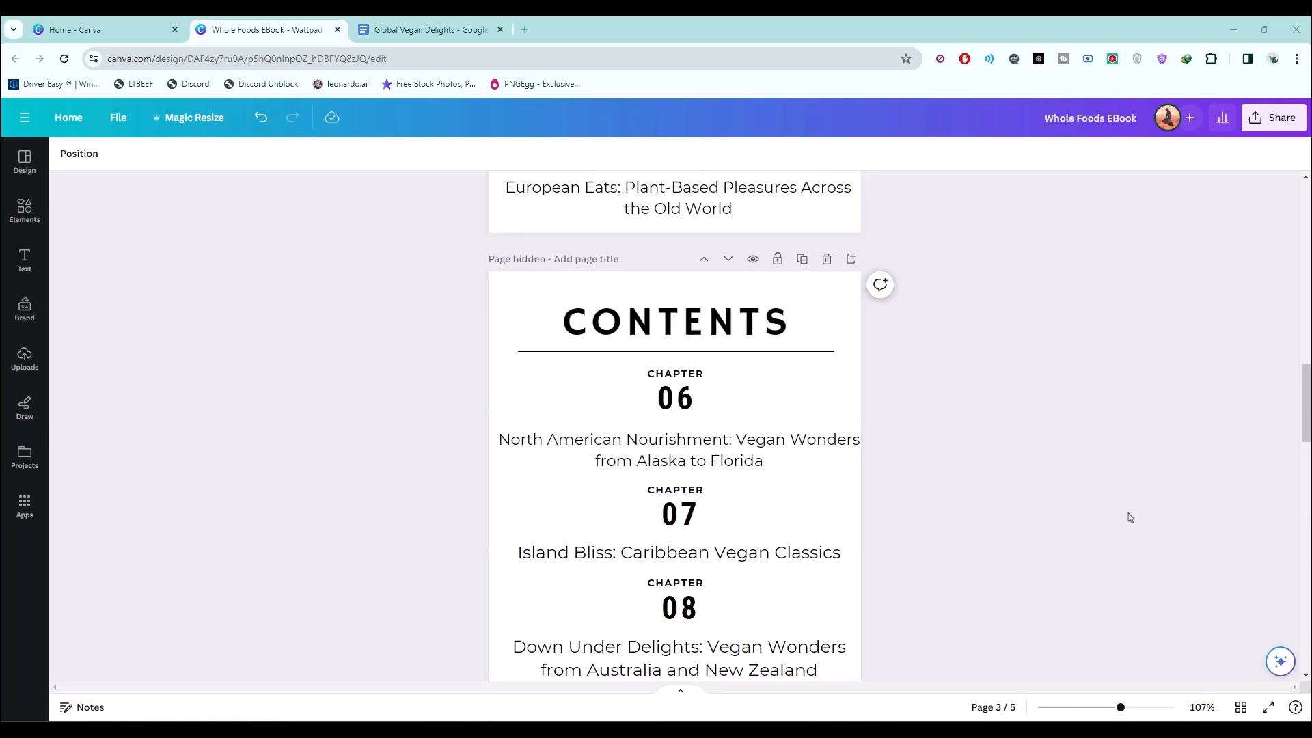
scroll(1129, 517, "down", 5)
scroll(899, 549, "up", 4)
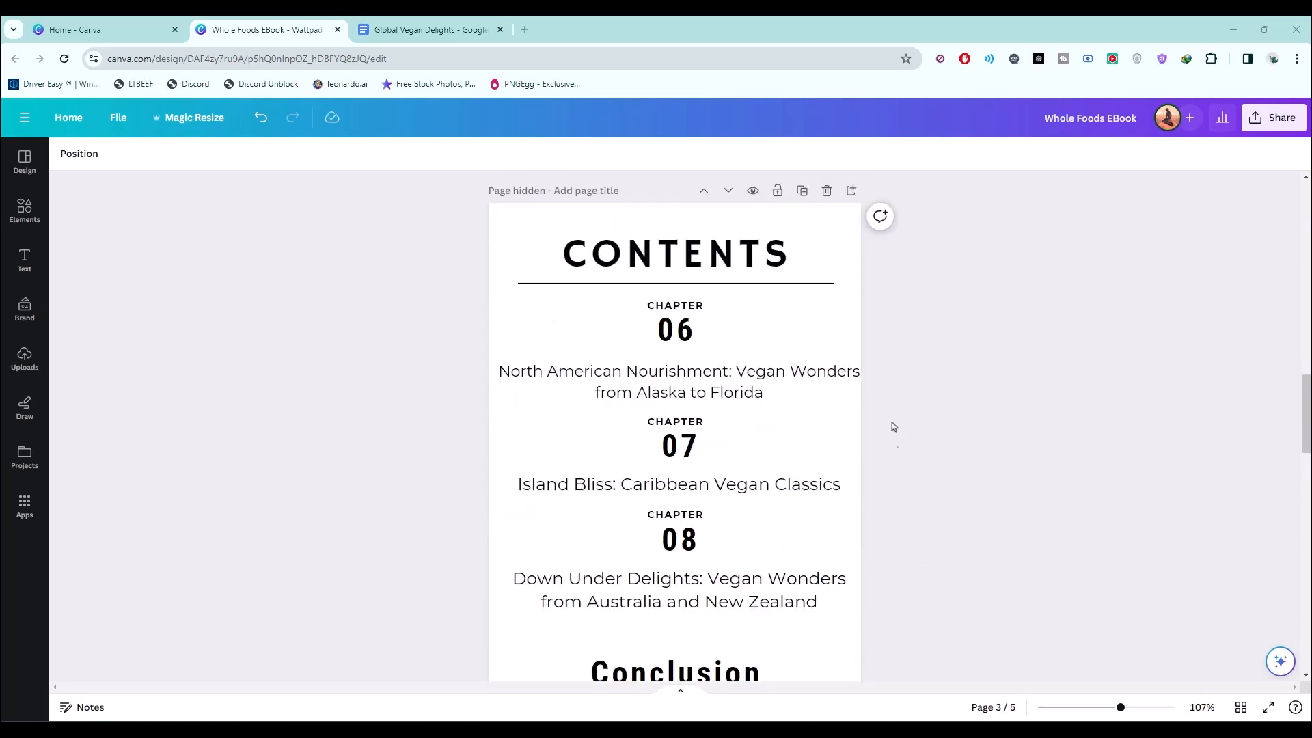
left_click(852, 192)
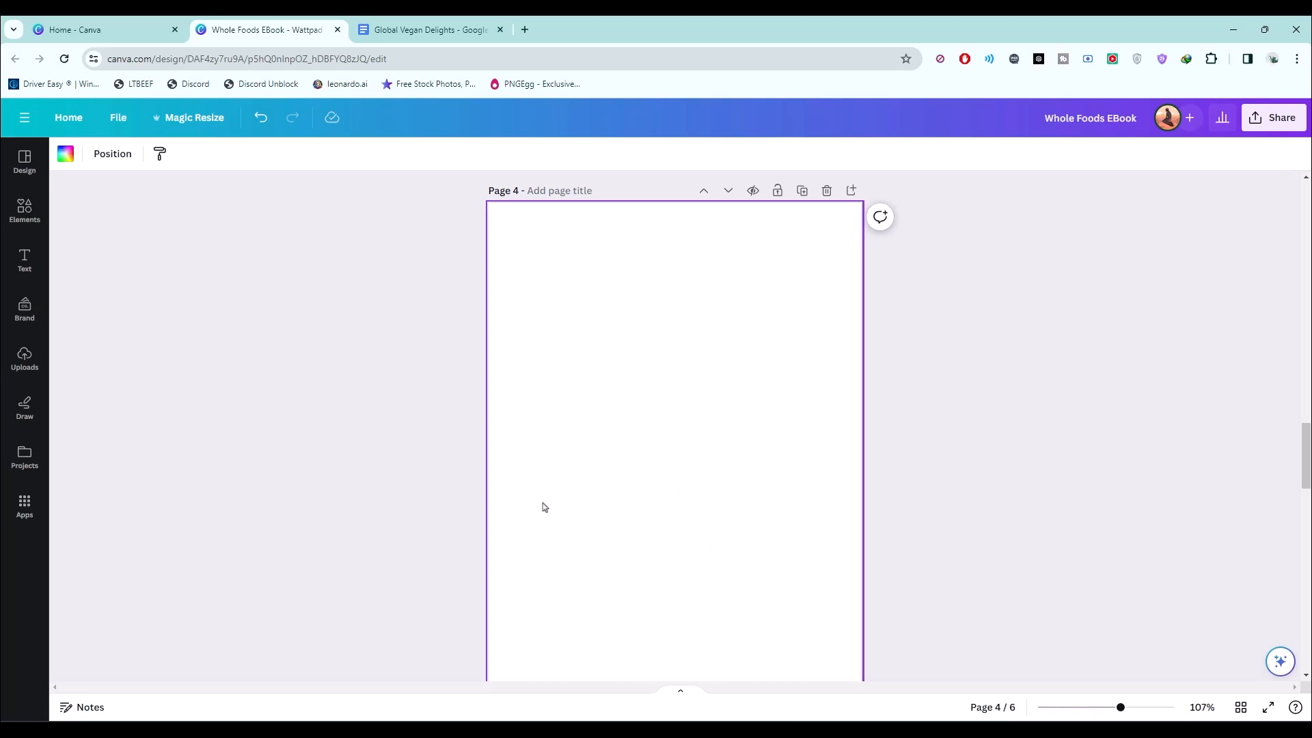
Step: Copy the "Conclusion" heading from the second contents page onto the blank page and place it near the page's top
scroll(544, 506, "up", 6)
scroll(526, 443, "down", 4)
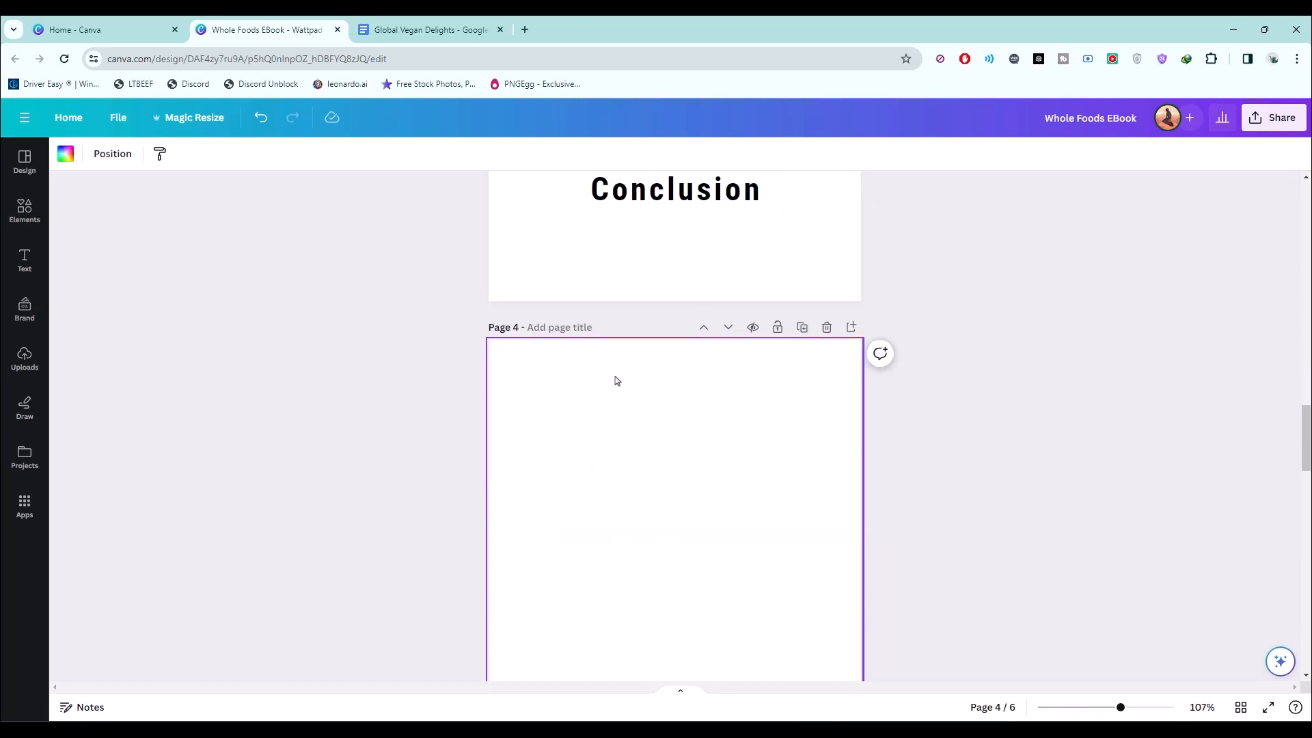
left_click(662, 204)
left_click(673, 363)
key("ctrl+v")
left_click_drag(679, 428, 683, 373)
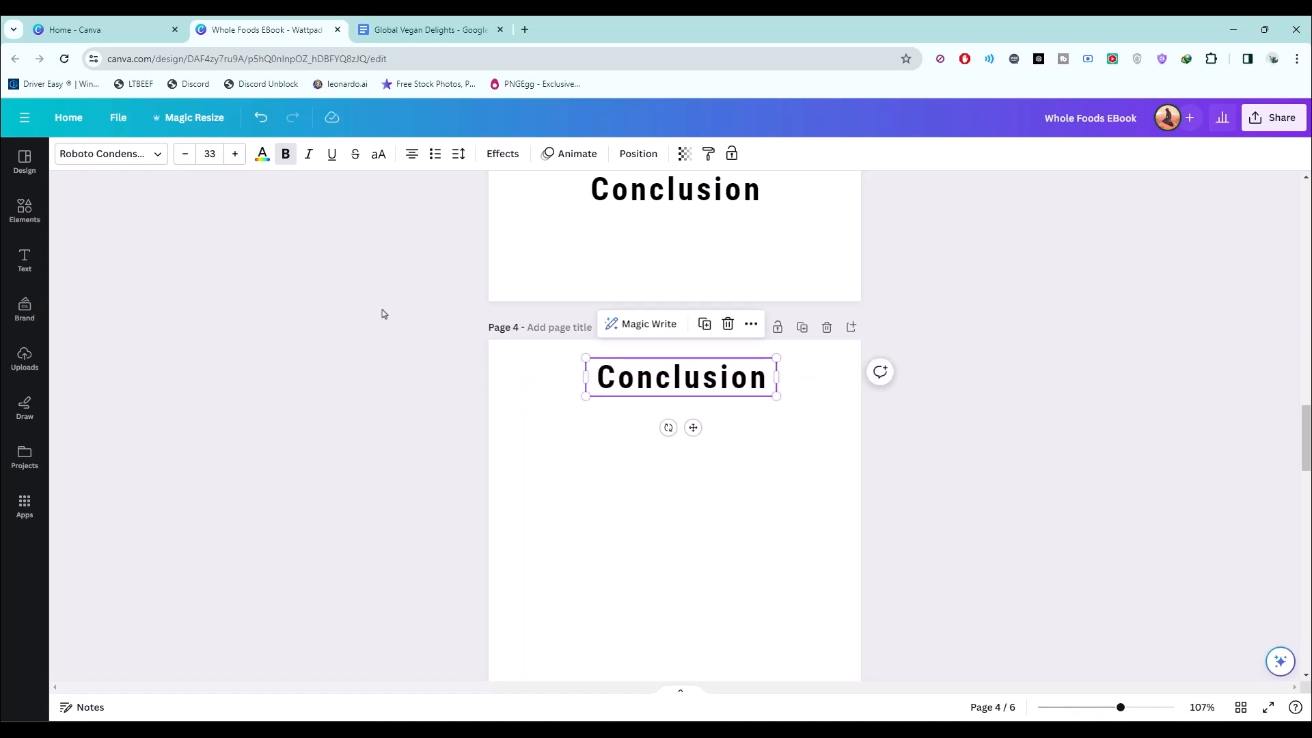
Step: Change the copied heading to "Introduction", widening its text box to fit one line, and center it horizontally on the page
double_click(666, 379)
type("Introduction")
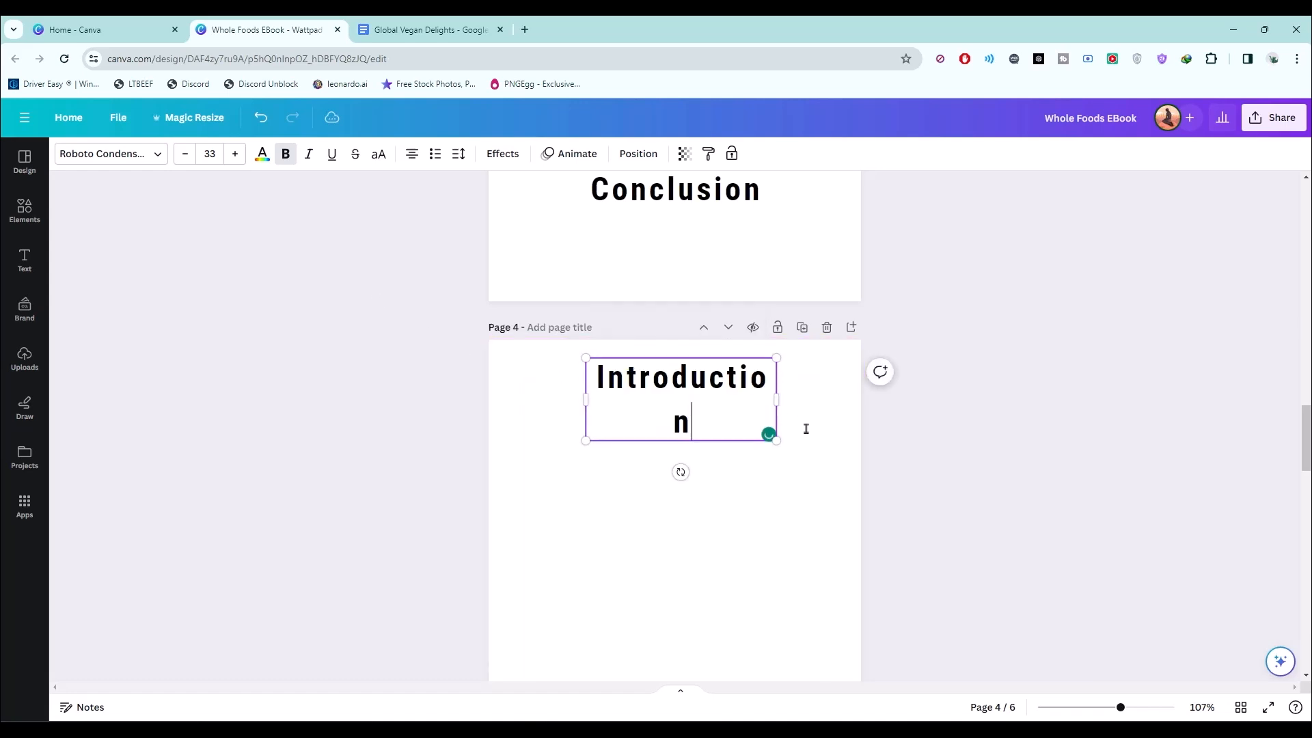
left_click_drag(777, 410, 783, 377)
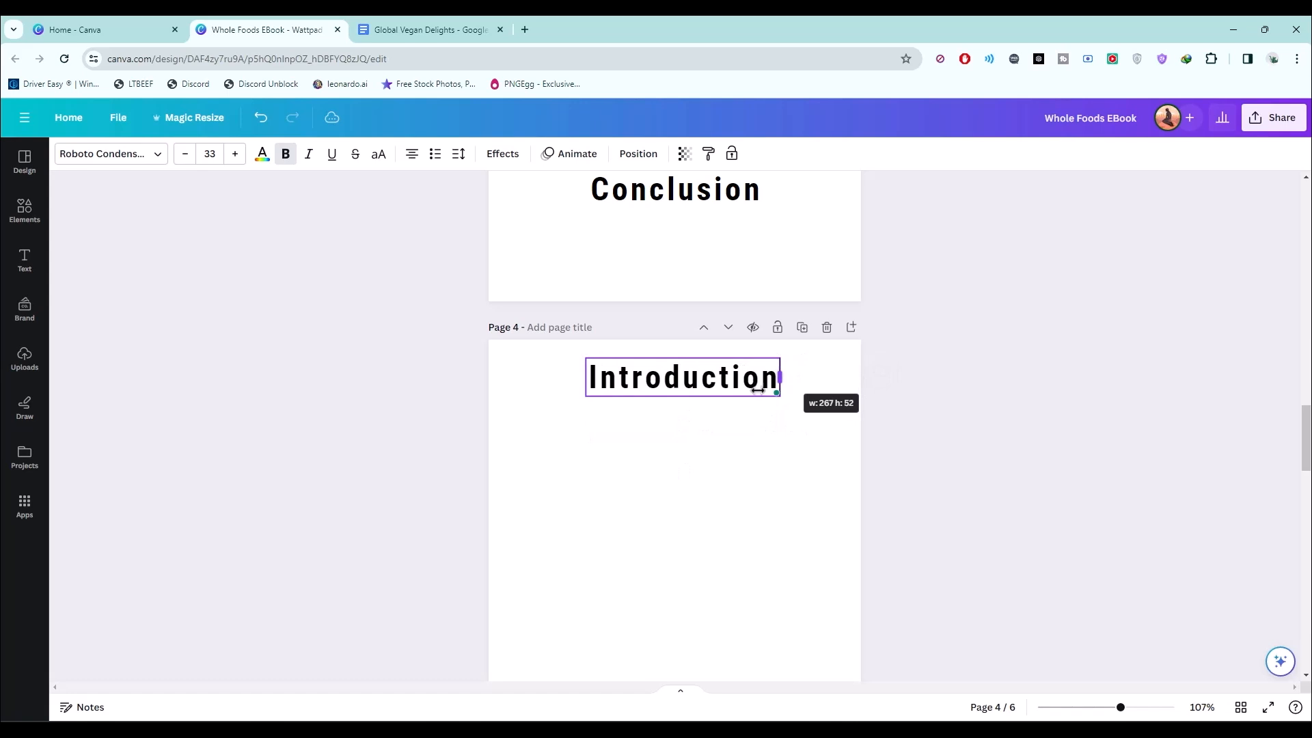
left_click(666, 453)
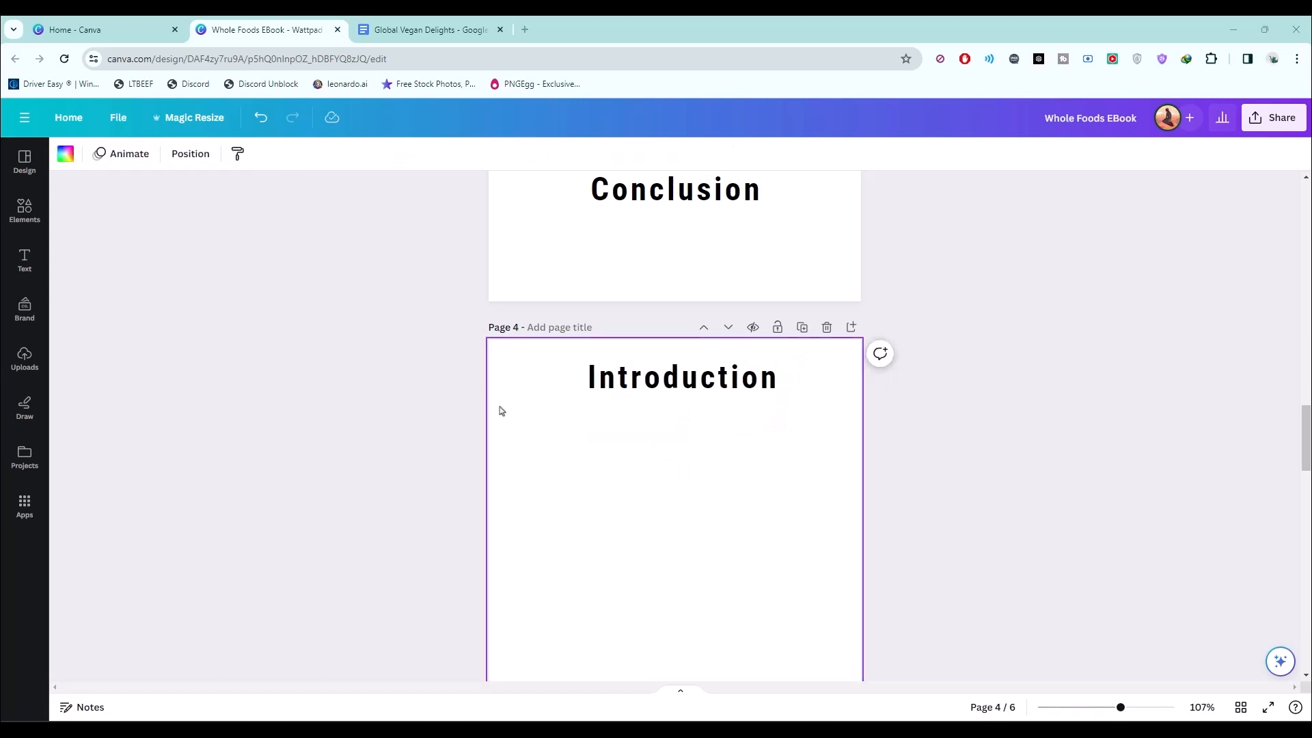
scroll(723, 534, "down", 1)
left_click_drag(692, 319, 686, 314)
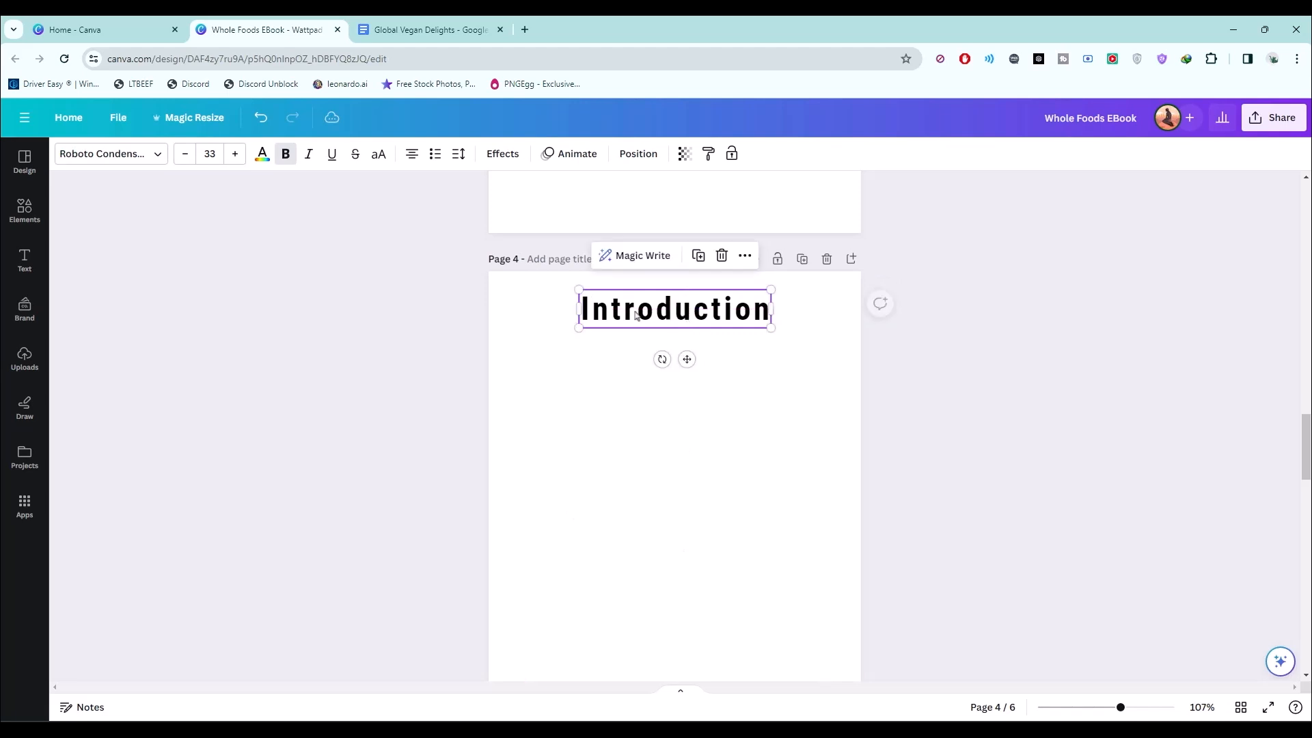
left_click(19, 264)
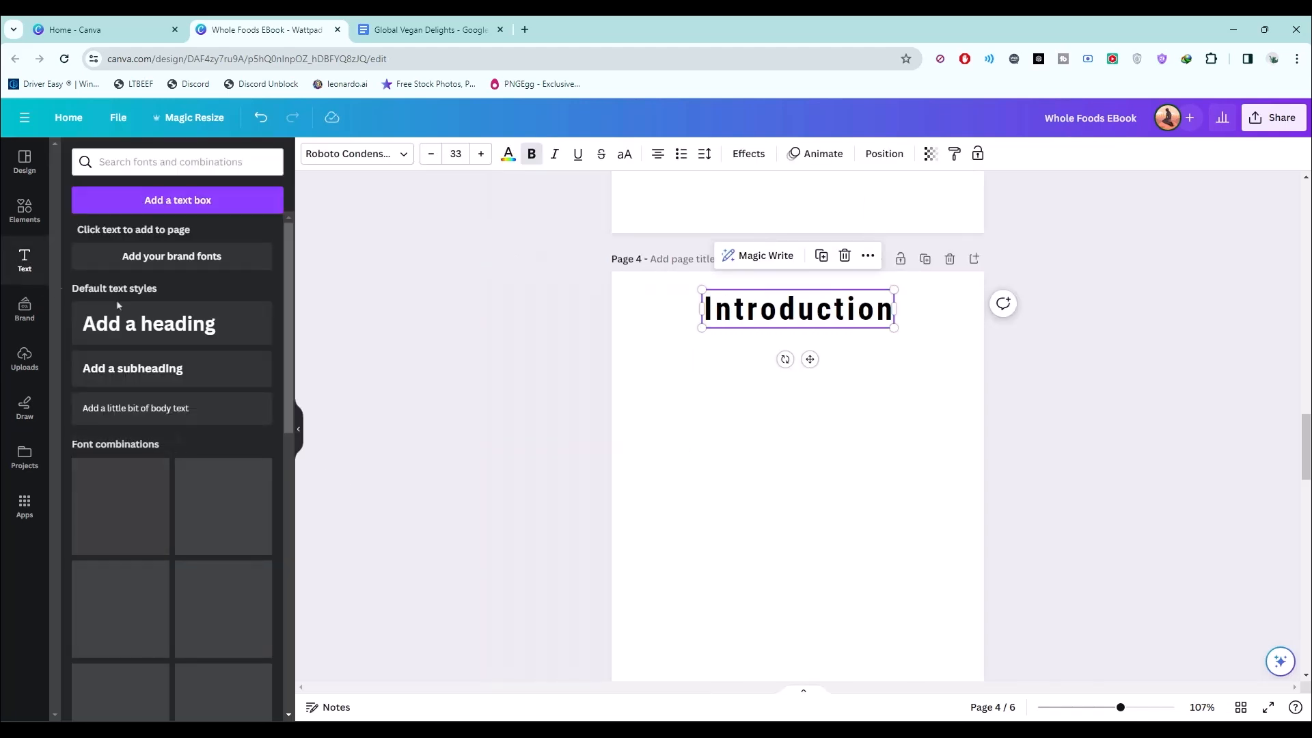
left_click(134, 327)
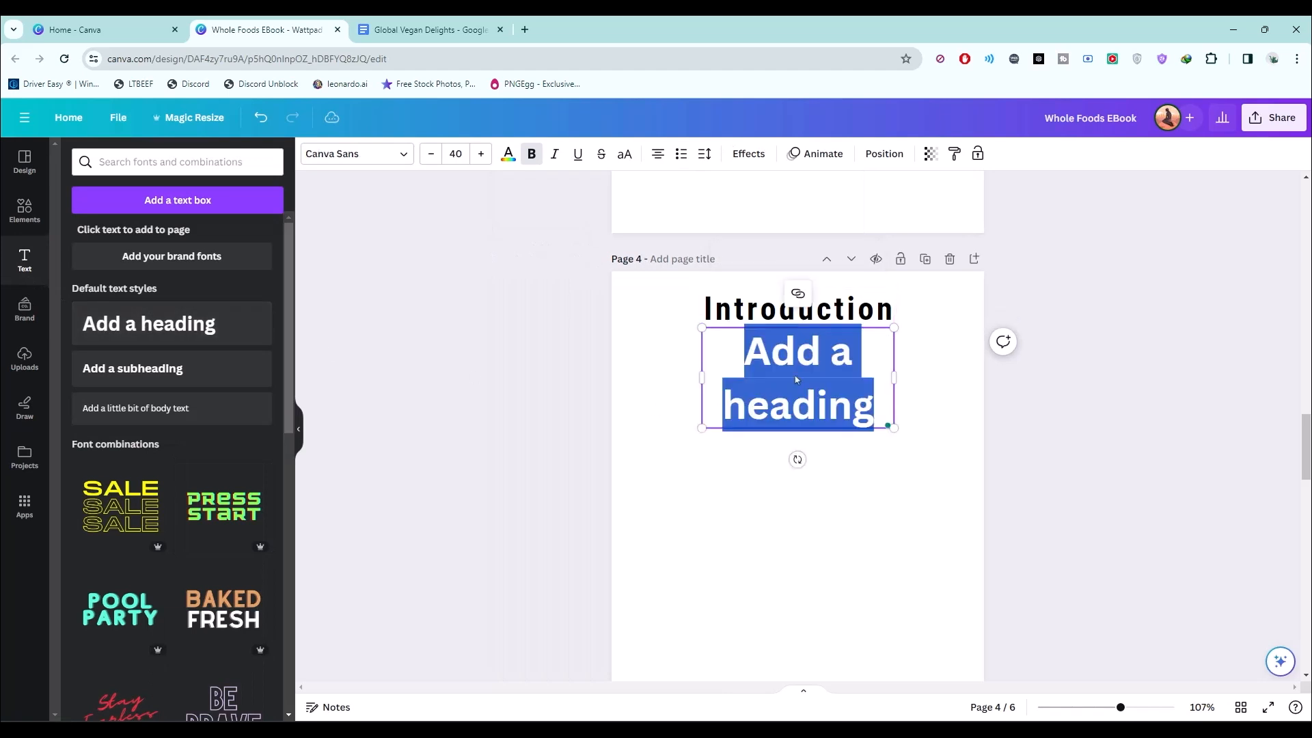
left_click(907, 438)
left_click(811, 385)
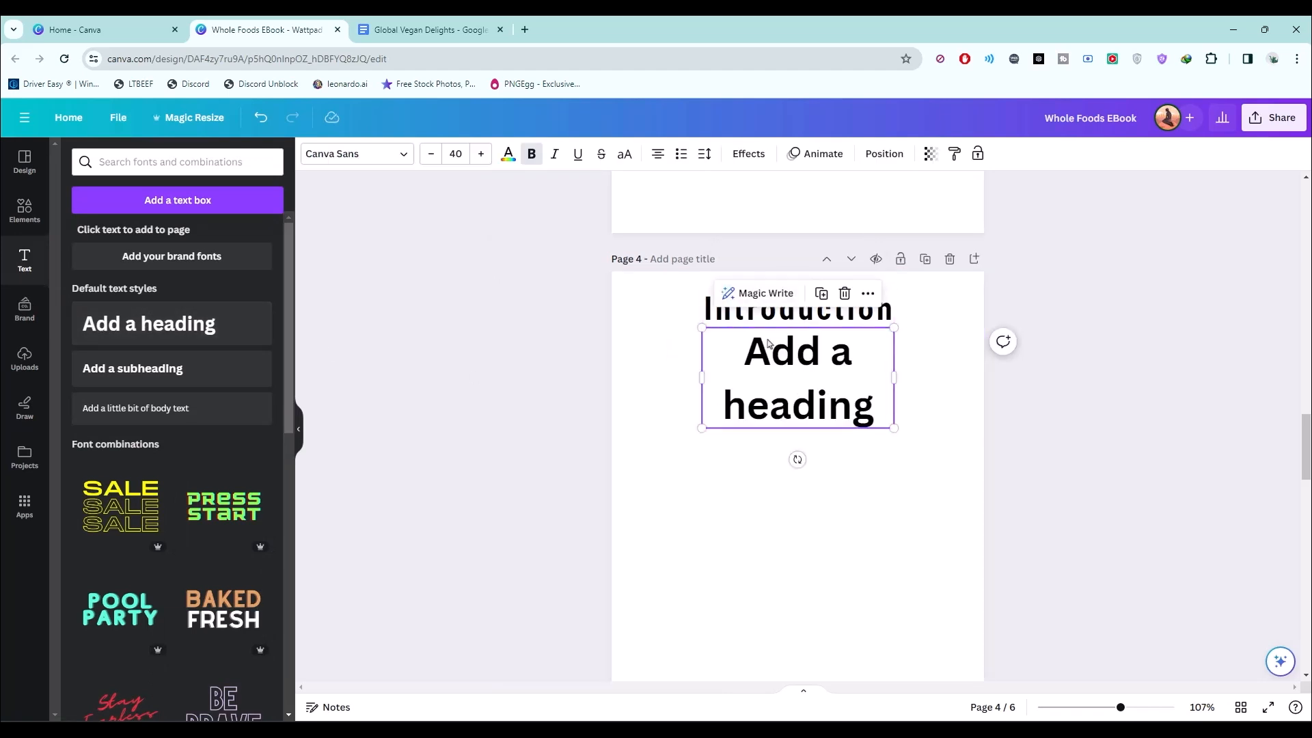
key("Delete")
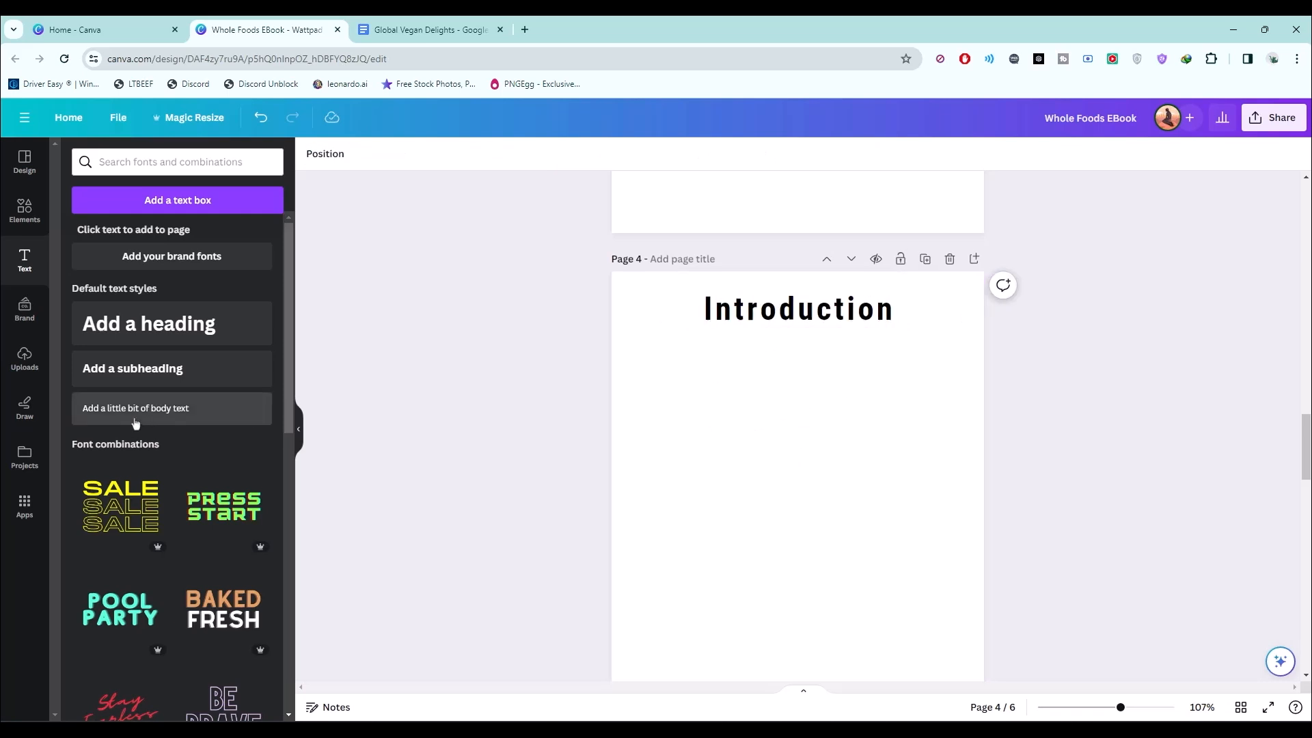
left_click(125, 422)
left_click(924, 425)
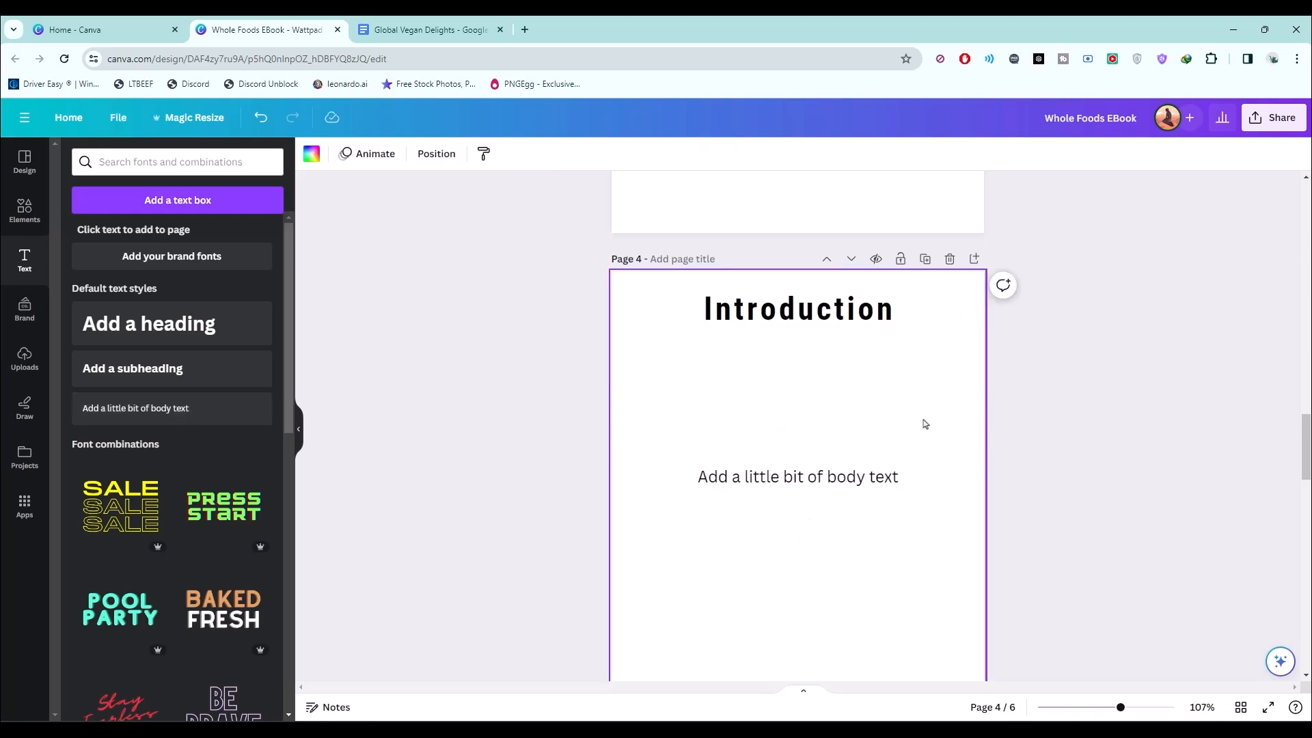
left_click(873, 478)
key("Delete")
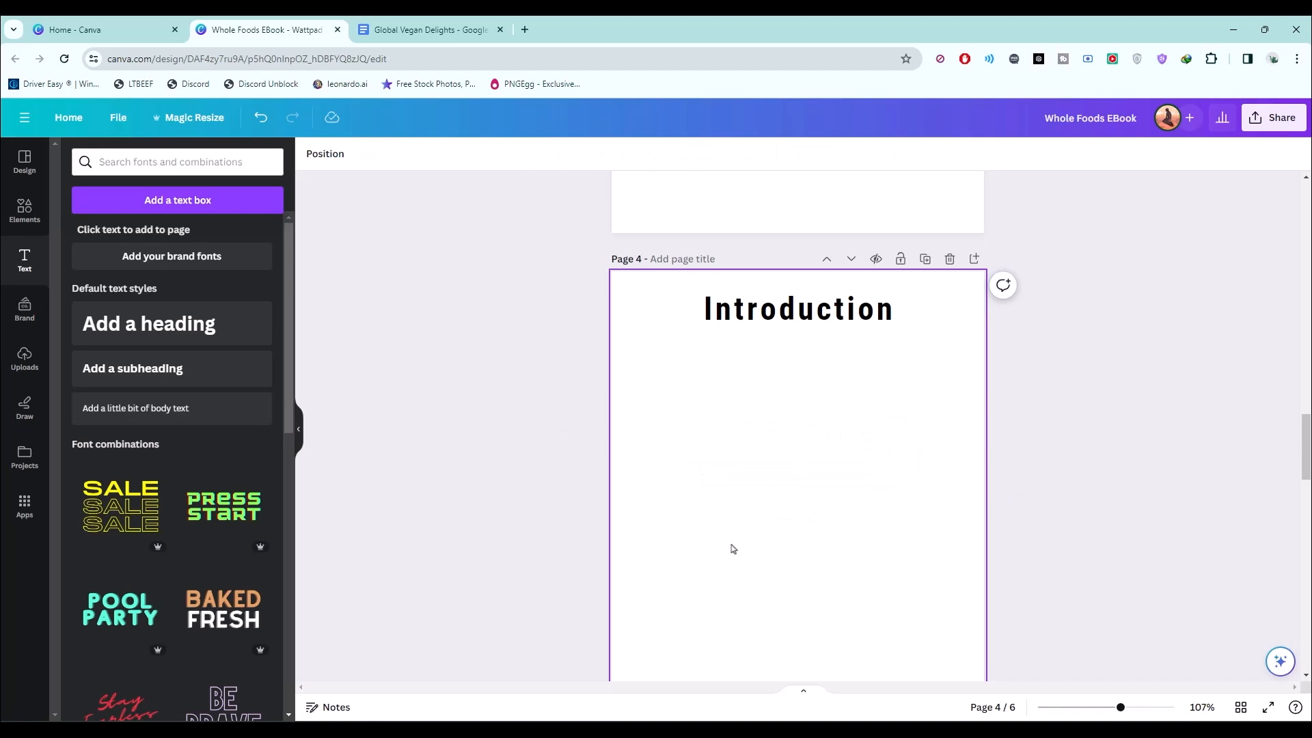
left_click(141, 371)
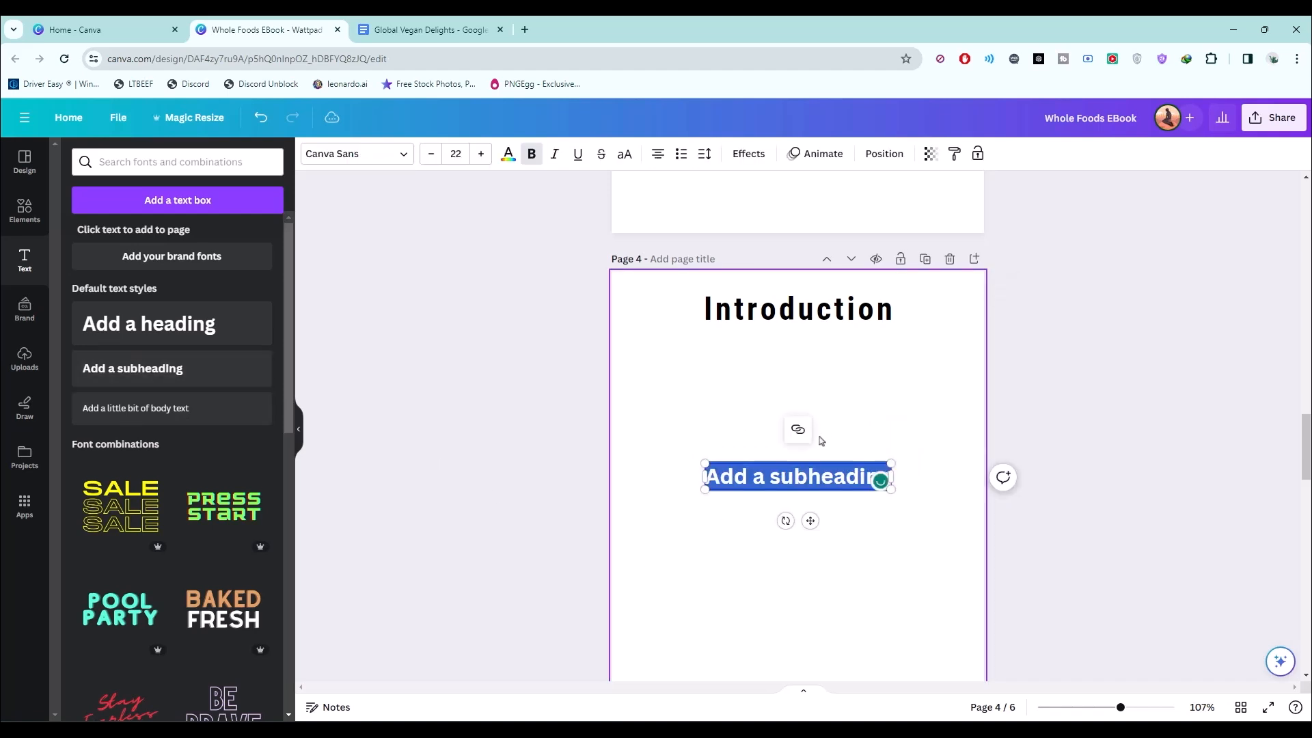
left_click(902, 519)
left_click(831, 482)
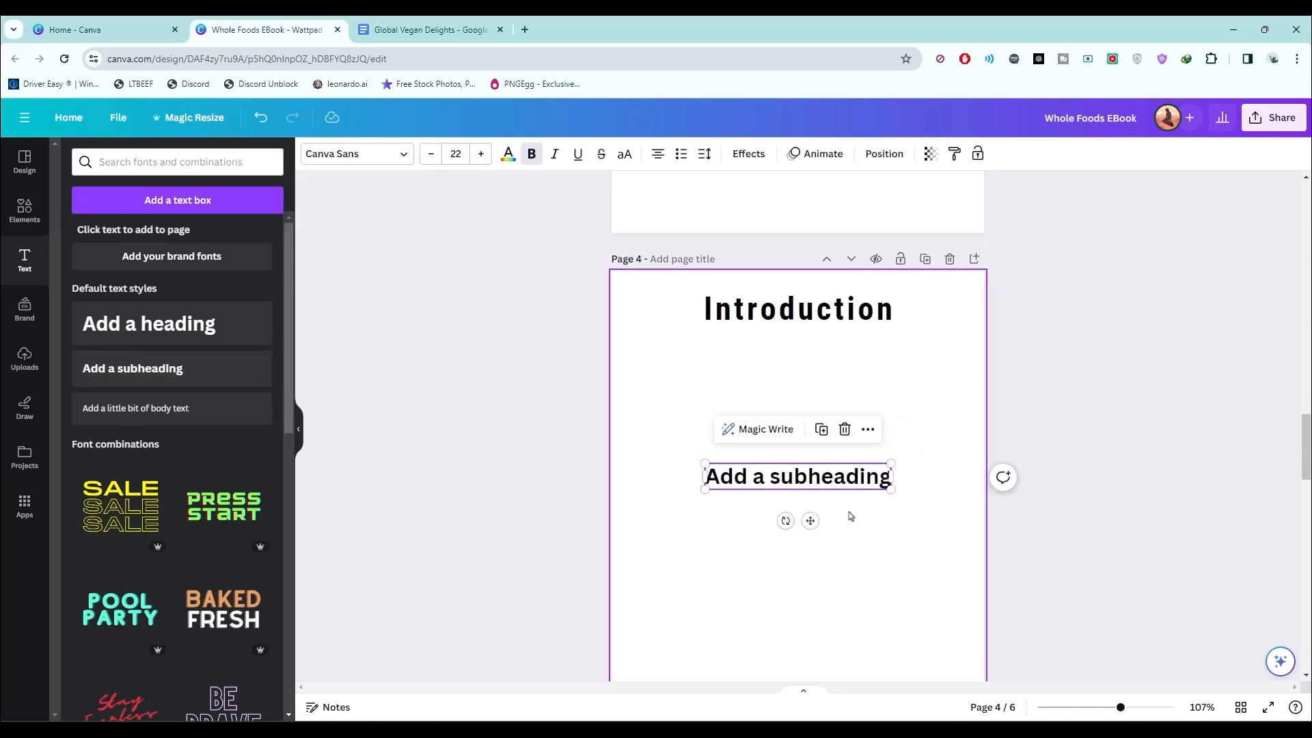
left_click(920, 439)
left_click(843, 482)
key("Delete")
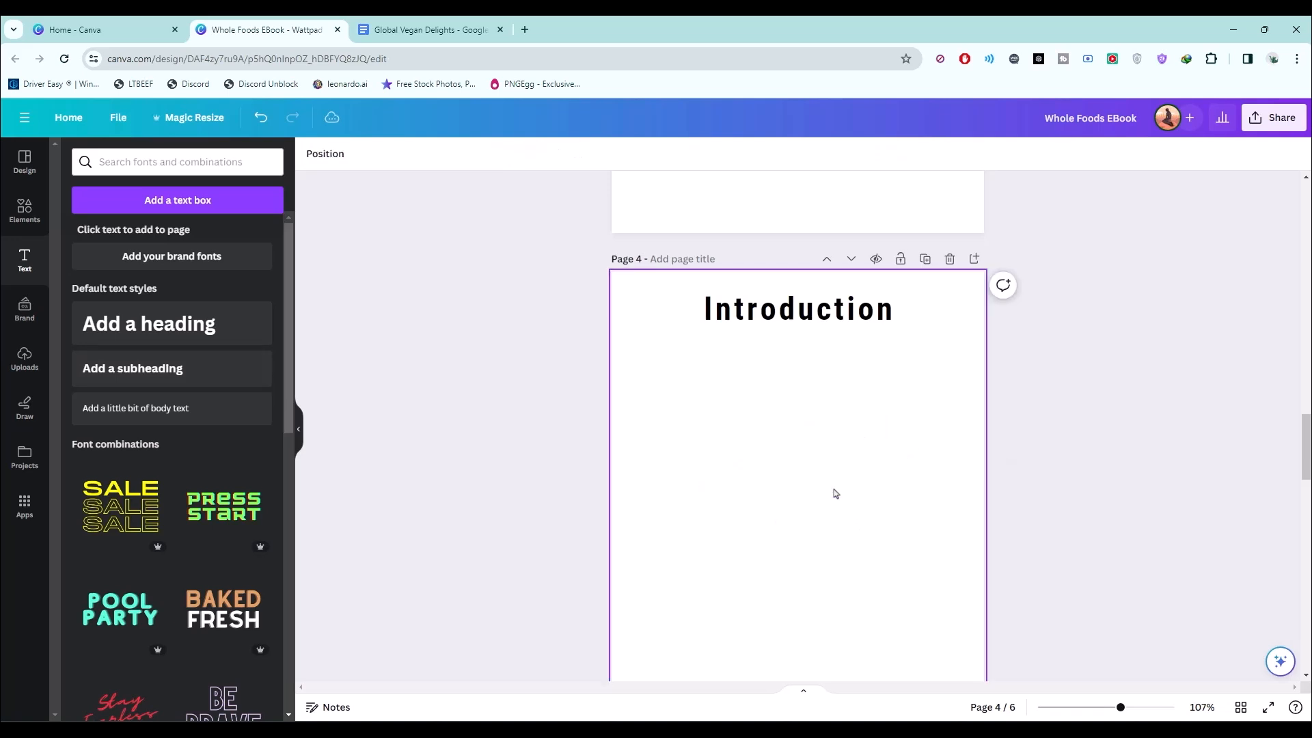
Step: Add a body text box below the "Introduction" heading on page 4
left_click(193, 412)
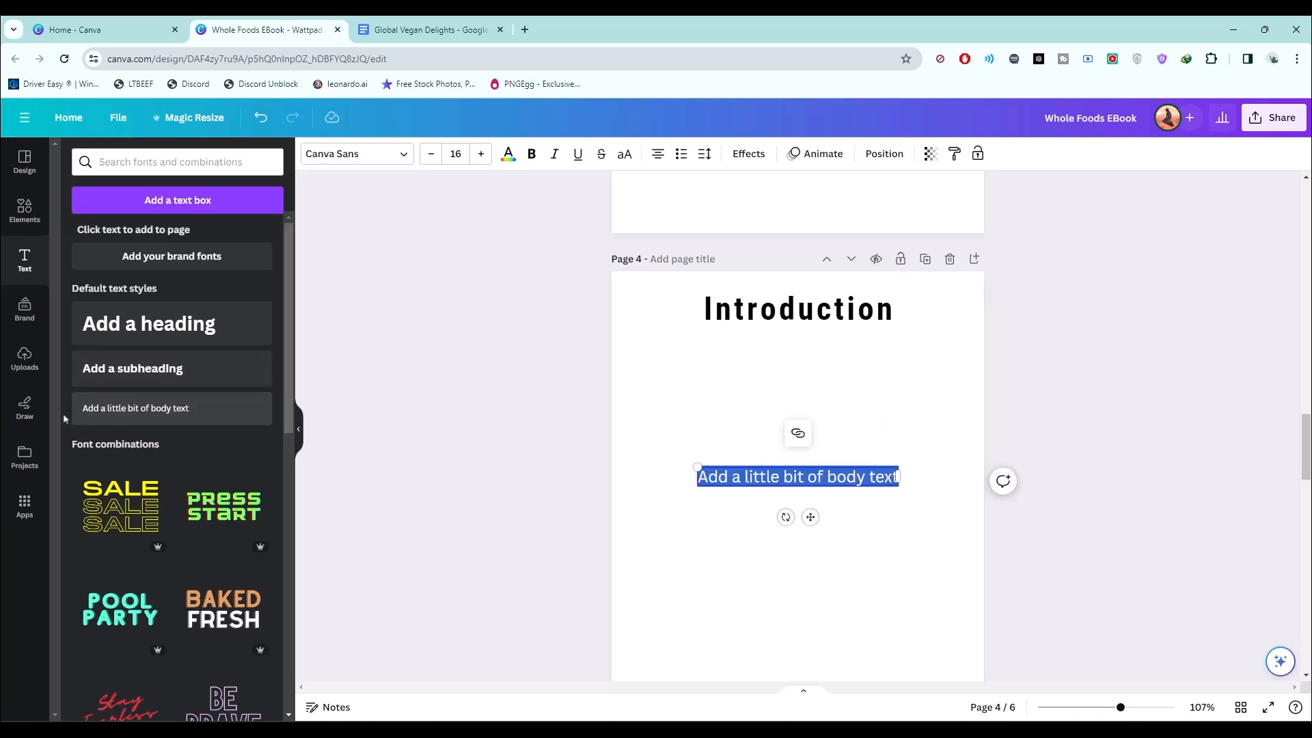
left_click(416, 451)
left_click(796, 478)
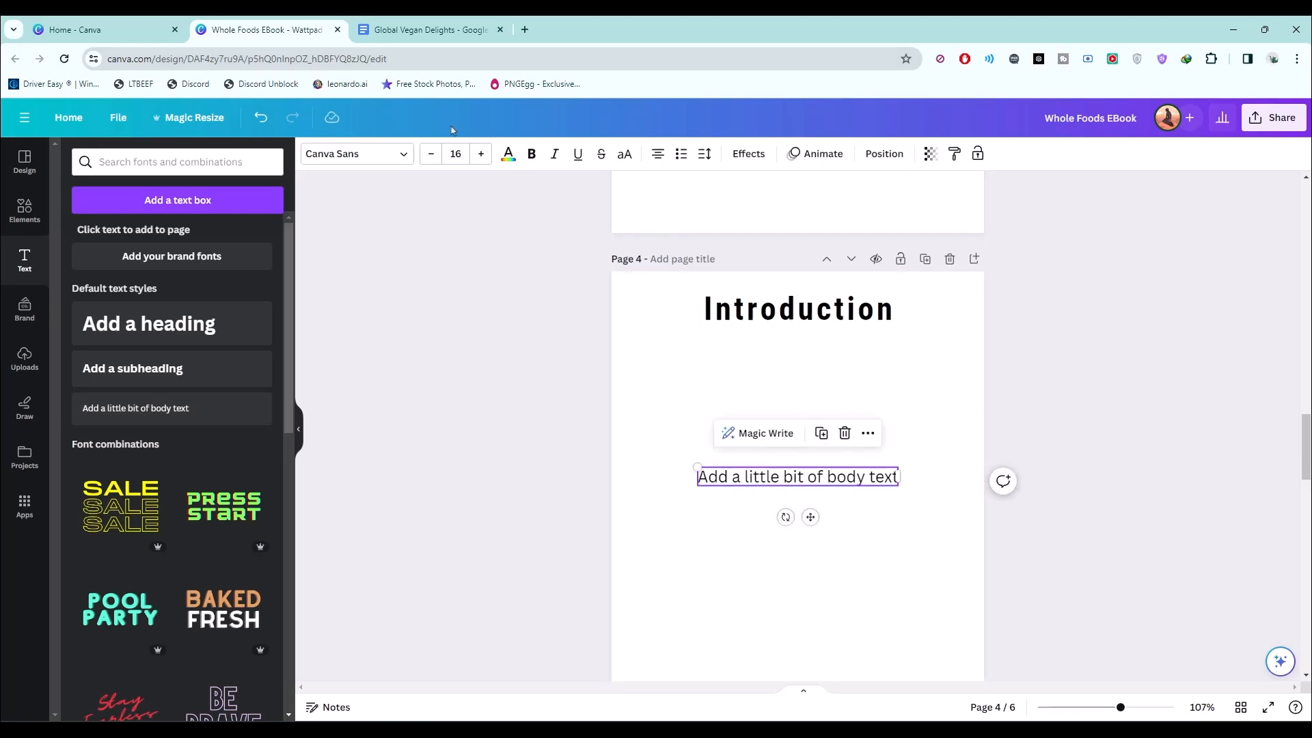
Step: Switch to the Global Vegan Delights document in Google Docs and copy the two paragraphs under its Introduction heading
left_click(427, 30)
scroll(387, 375, "down", 3)
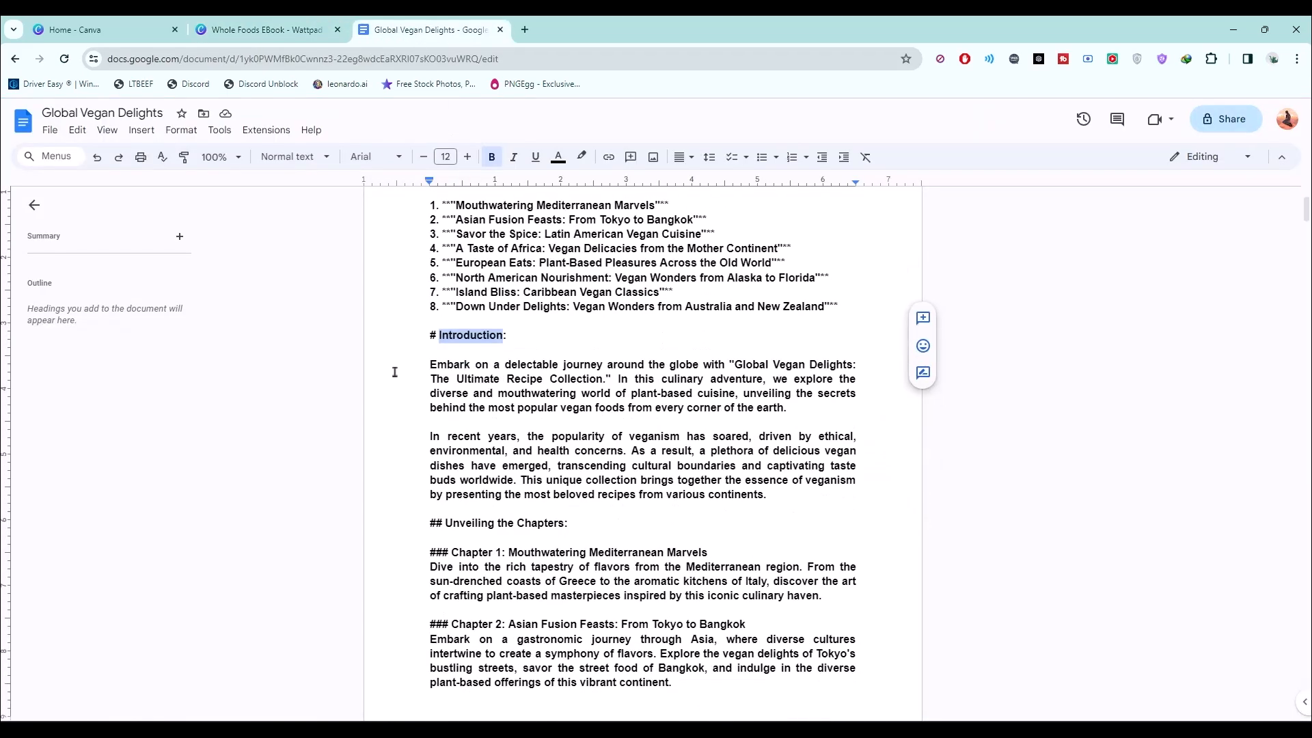
left_click_drag(422, 368, 763, 490)
right_click(734, 469)
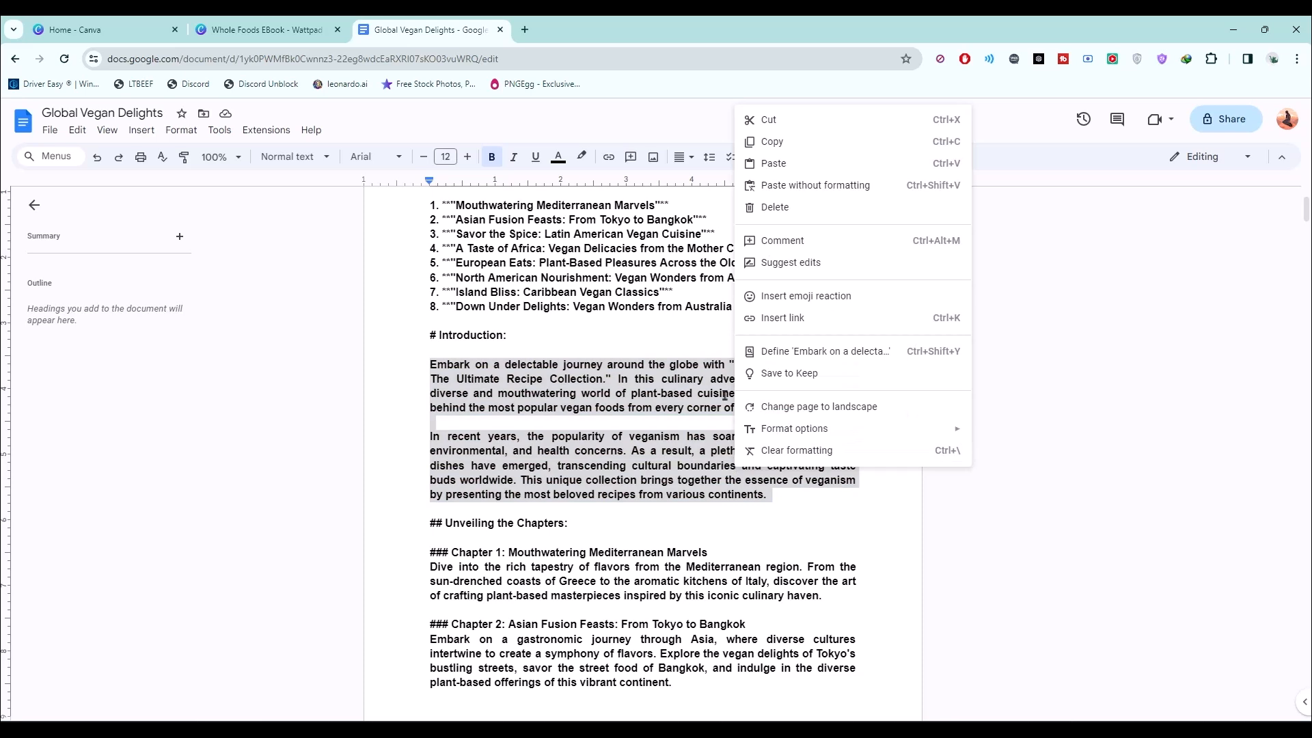
left_click(752, 139)
Step: Switch back to Canva, replace the placeholder body text with the copied paragraphs and fit the text block below the "Introduction" heading
left_click(294, 38)
double_click(813, 478)
key("ctrl+v")
left_click_drag(862, 465, 859, 321)
left_click_drag(859, 246, 859, 238)
left_click(1048, 256)
Step: Look through the contents pages, the introduction page and the chapter 01 cover page
scroll(562, 223, "up", 10)
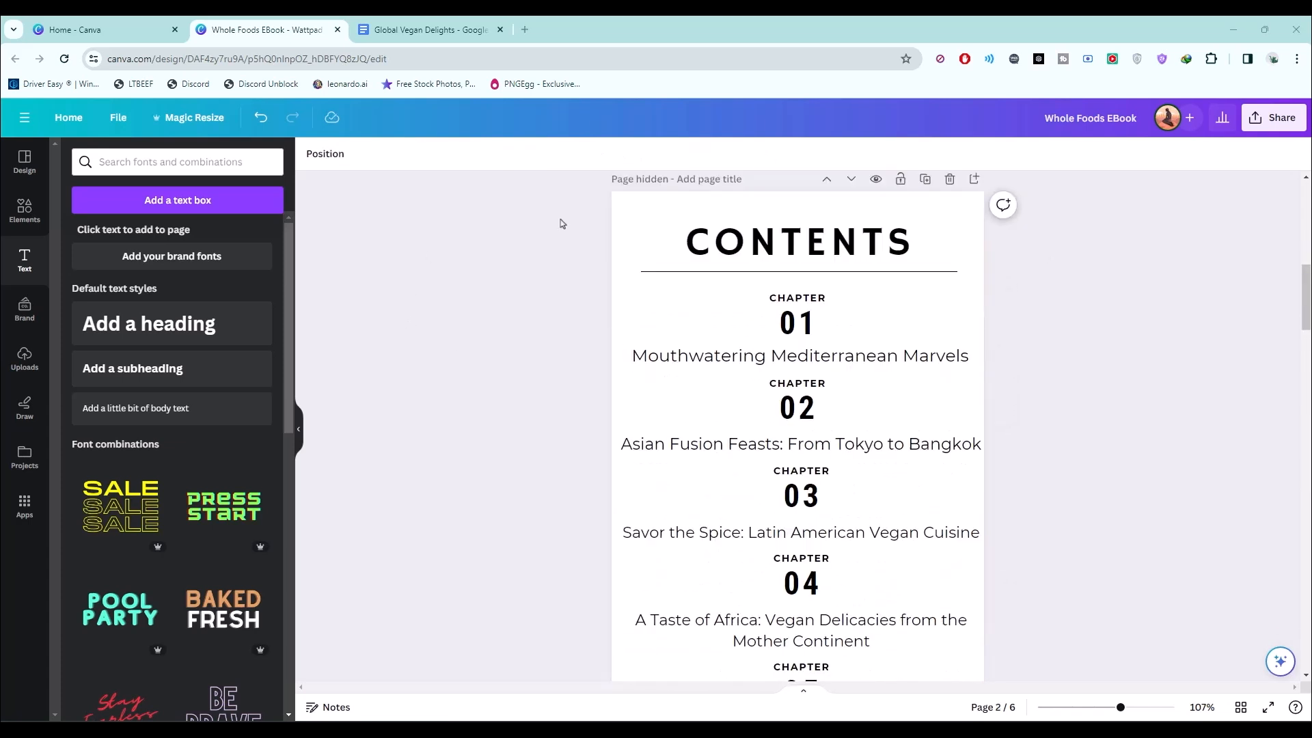
scroll(793, 376, "down", 5)
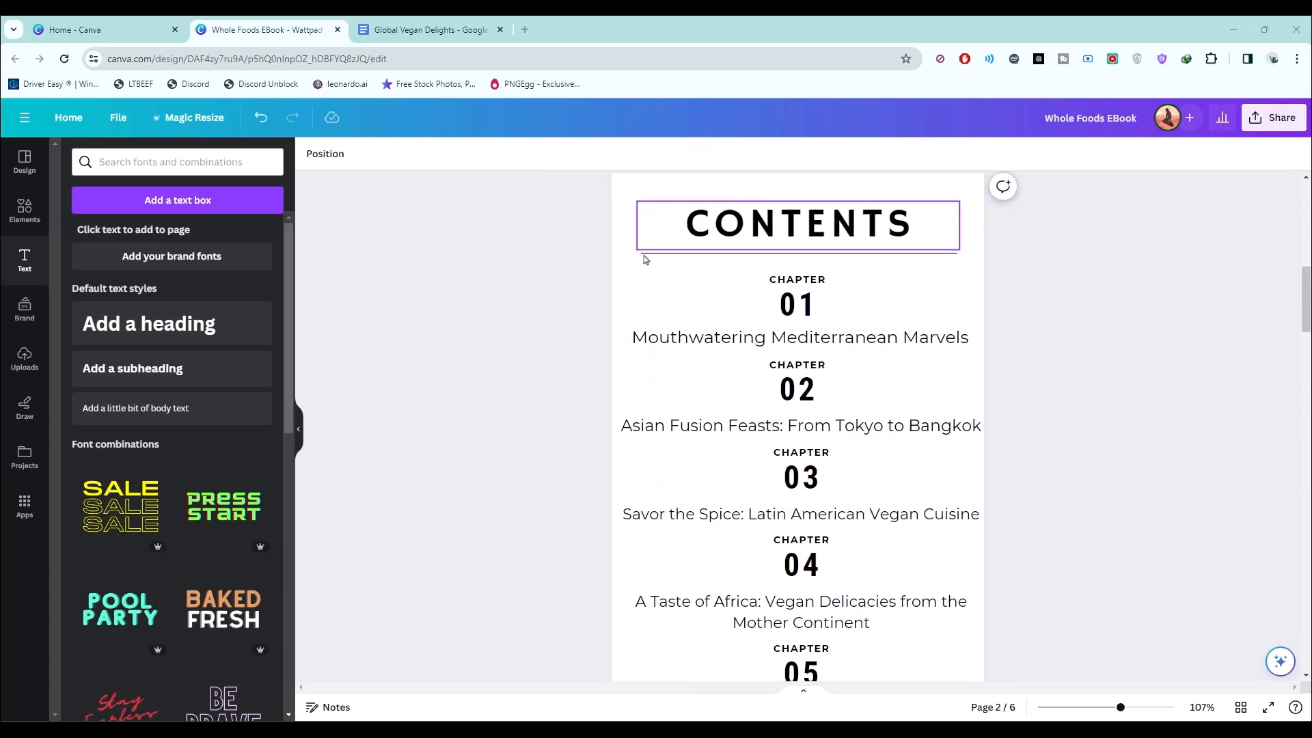
scroll(845, 425, "down", 15)
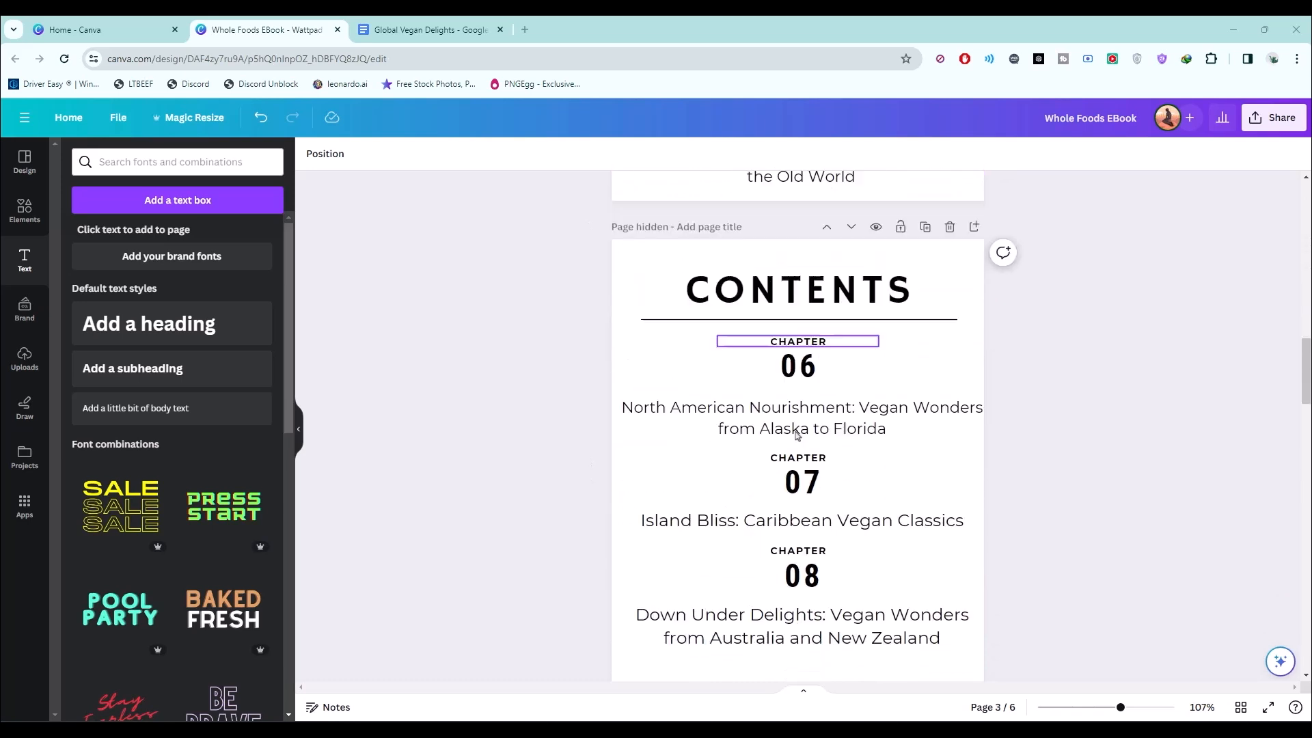
scroll(865, 413, "down", 9)
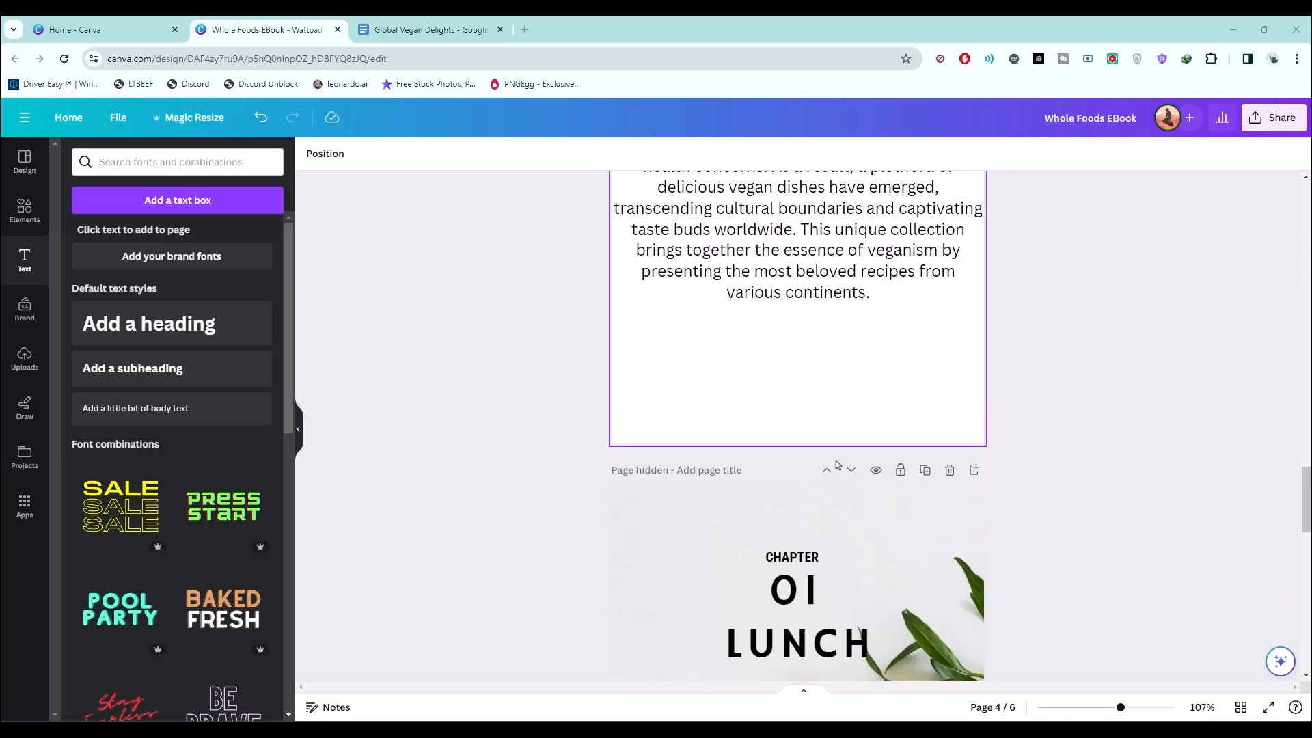
scroll(719, 517, "down", 3)
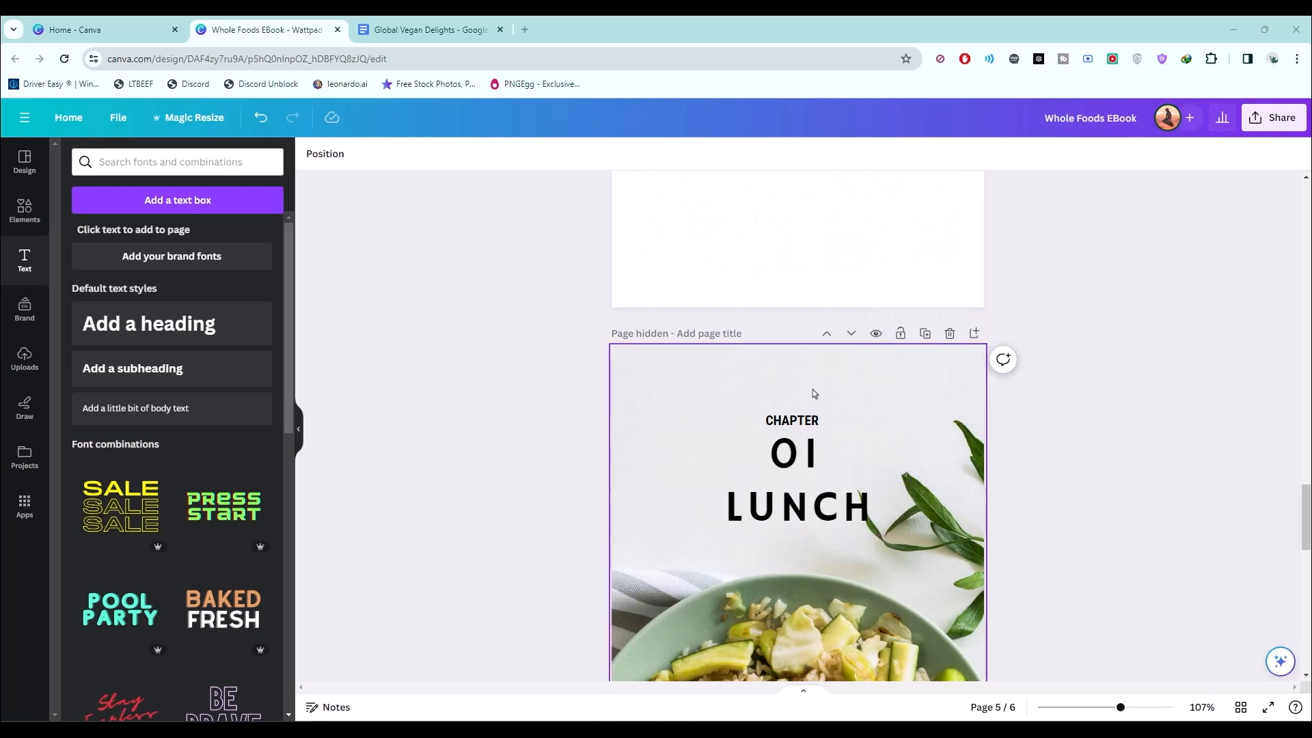
left_click(299, 429)
scroll(761, 367, "up", 12)
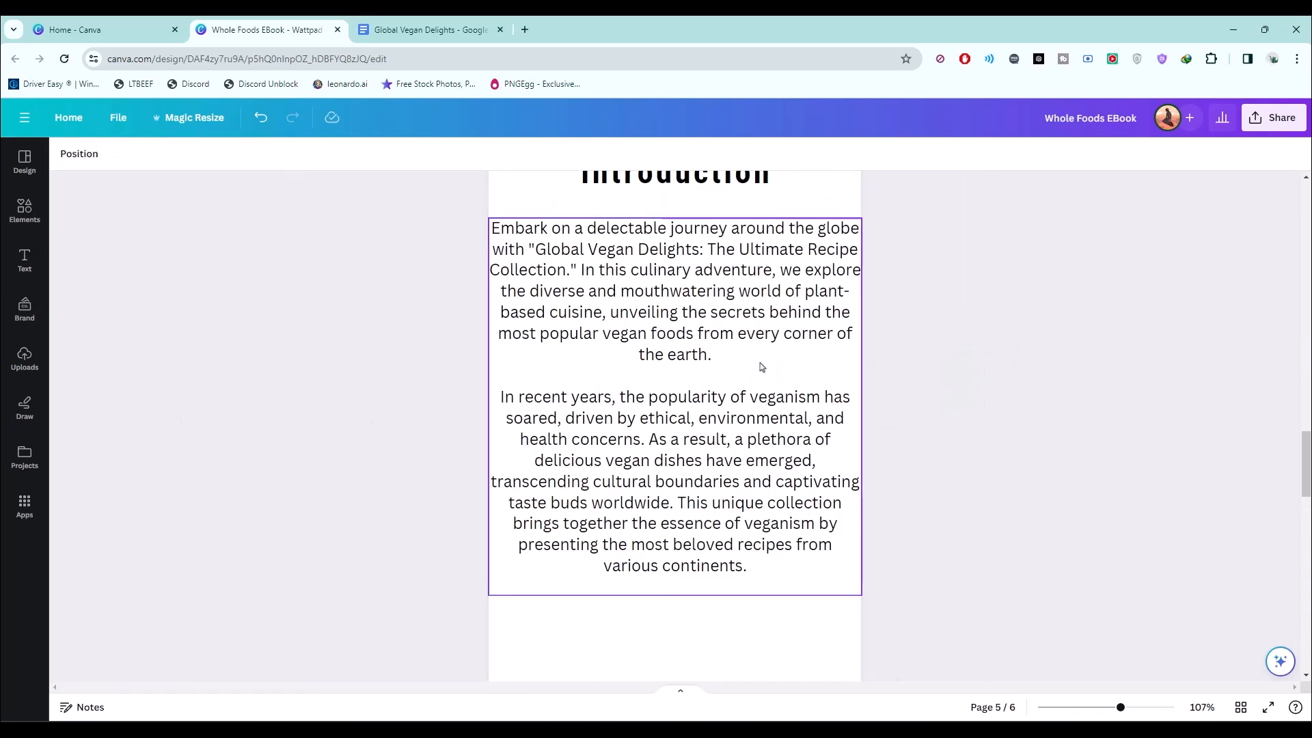
Step: Search the elements for "Textured wall background" and set the cream textured graphic as the background of the contents and introduction pages
left_click(25, 205)
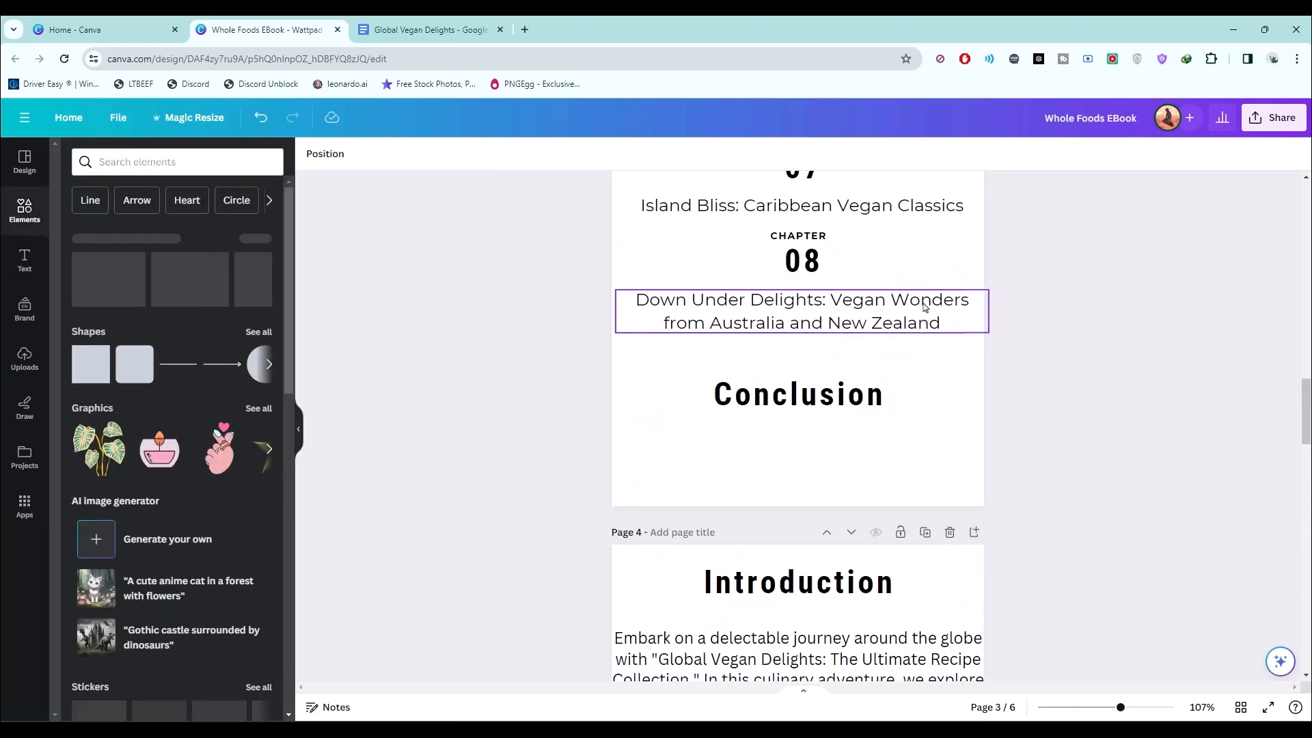
scroll(925, 306, "up", 4)
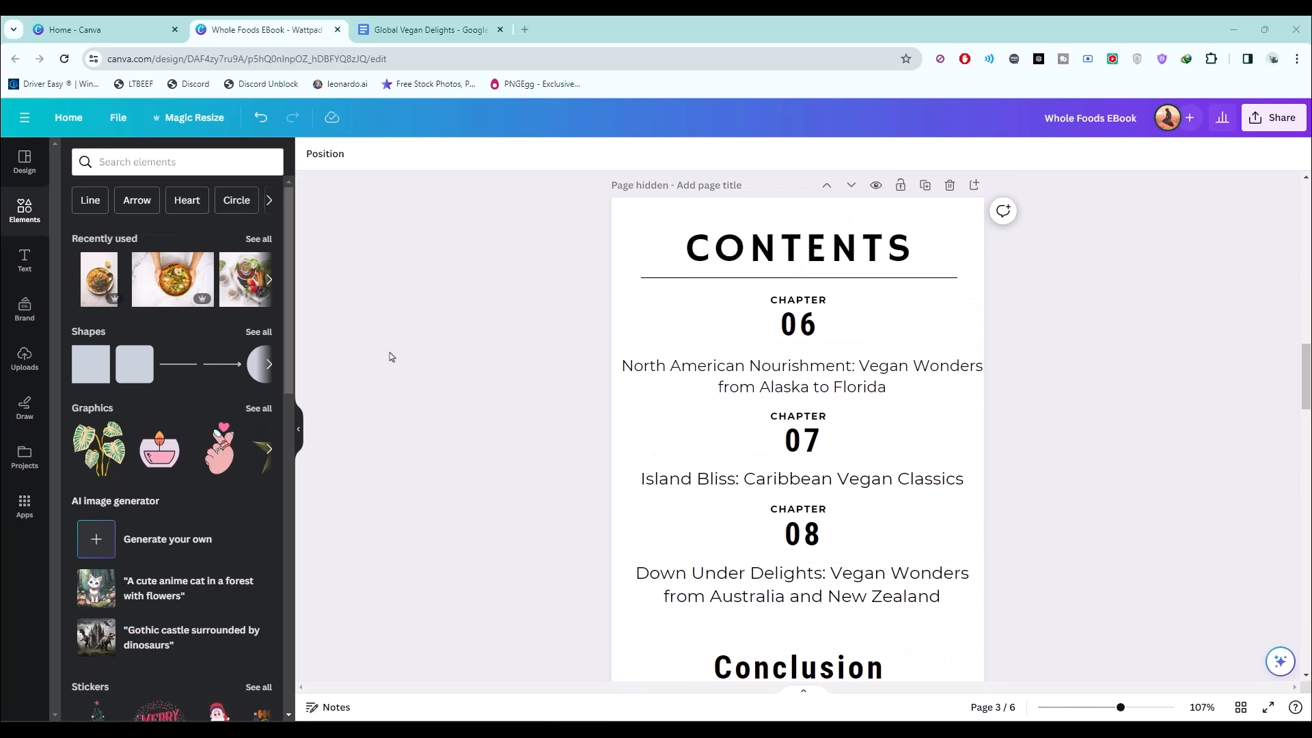
key("Return")
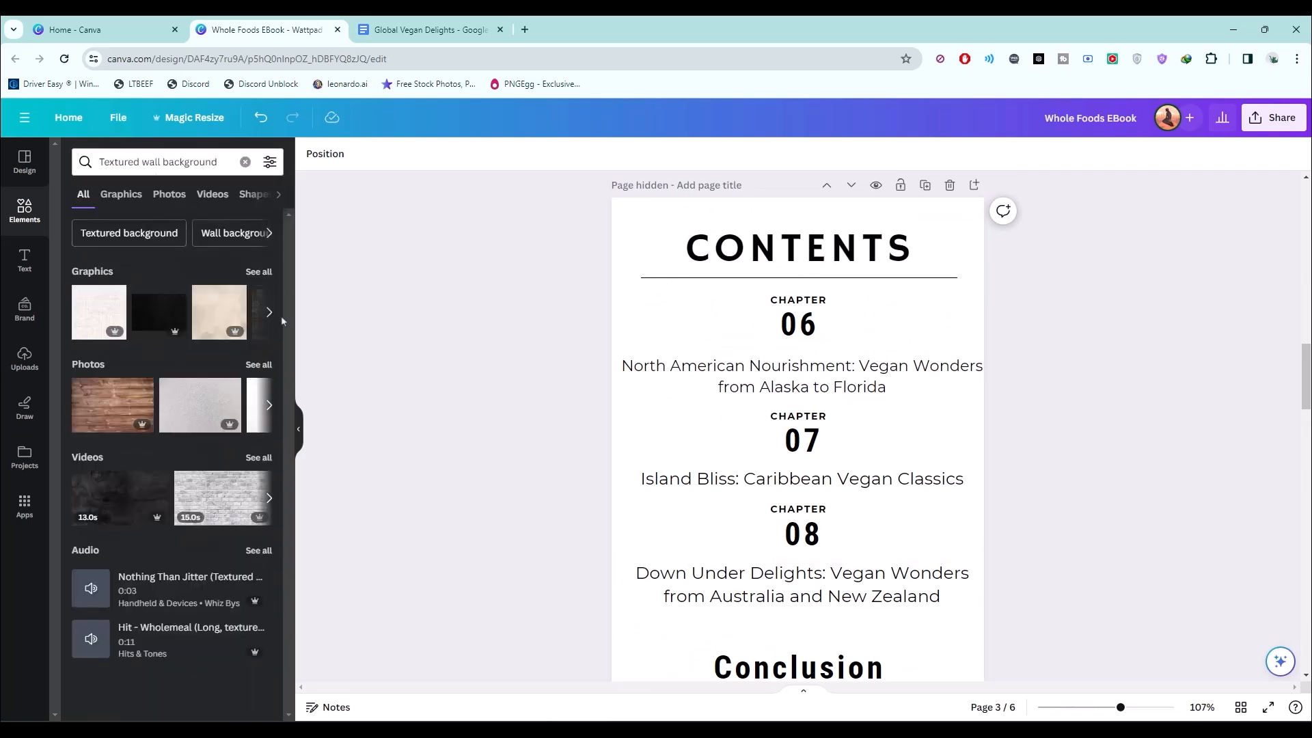
left_click(270, 321)
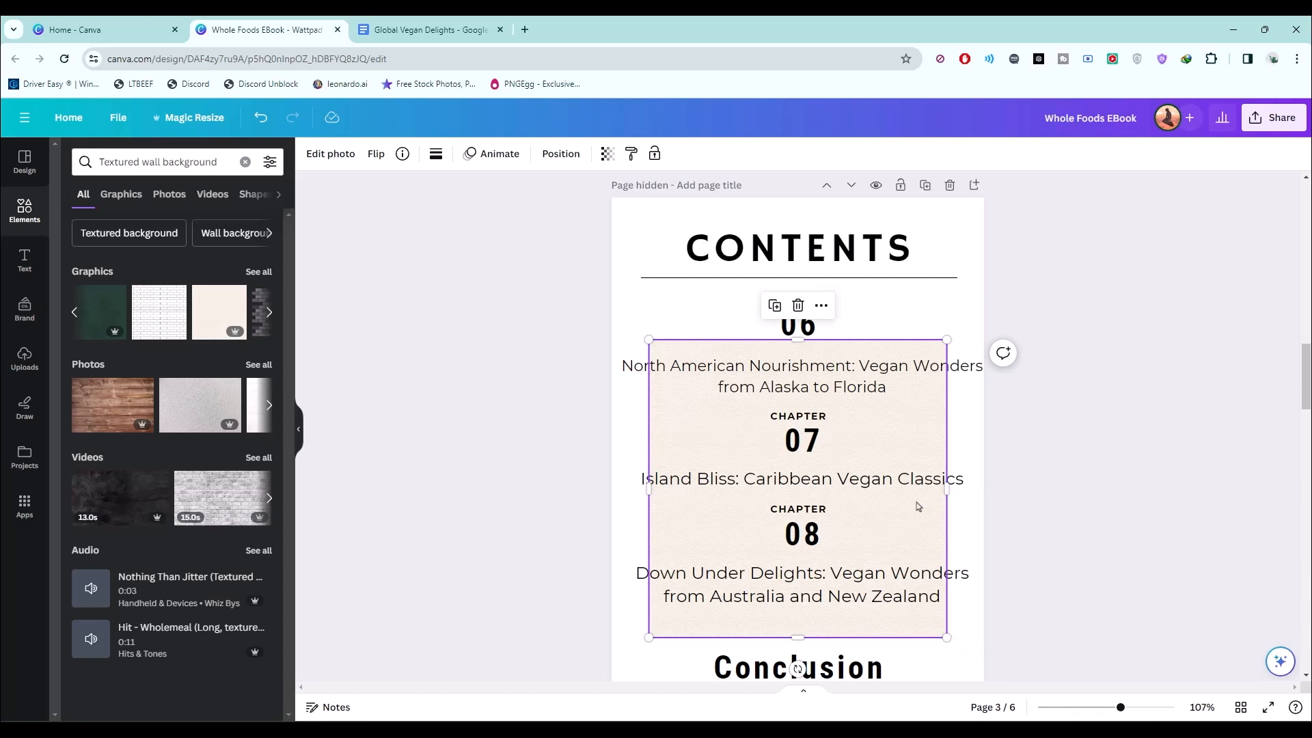
right_click(917, 506)
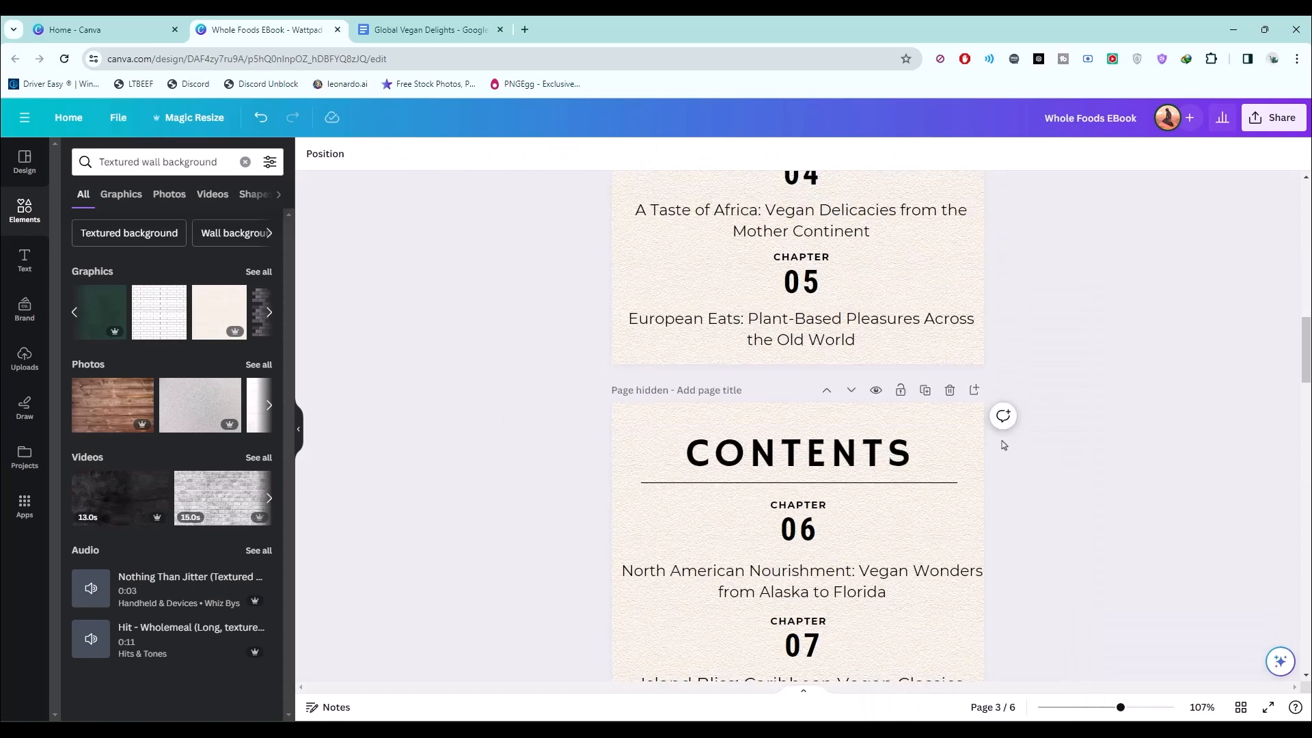
scroll(1003, 445, "down", 5)
scroll(1003, 445, "down", 13)
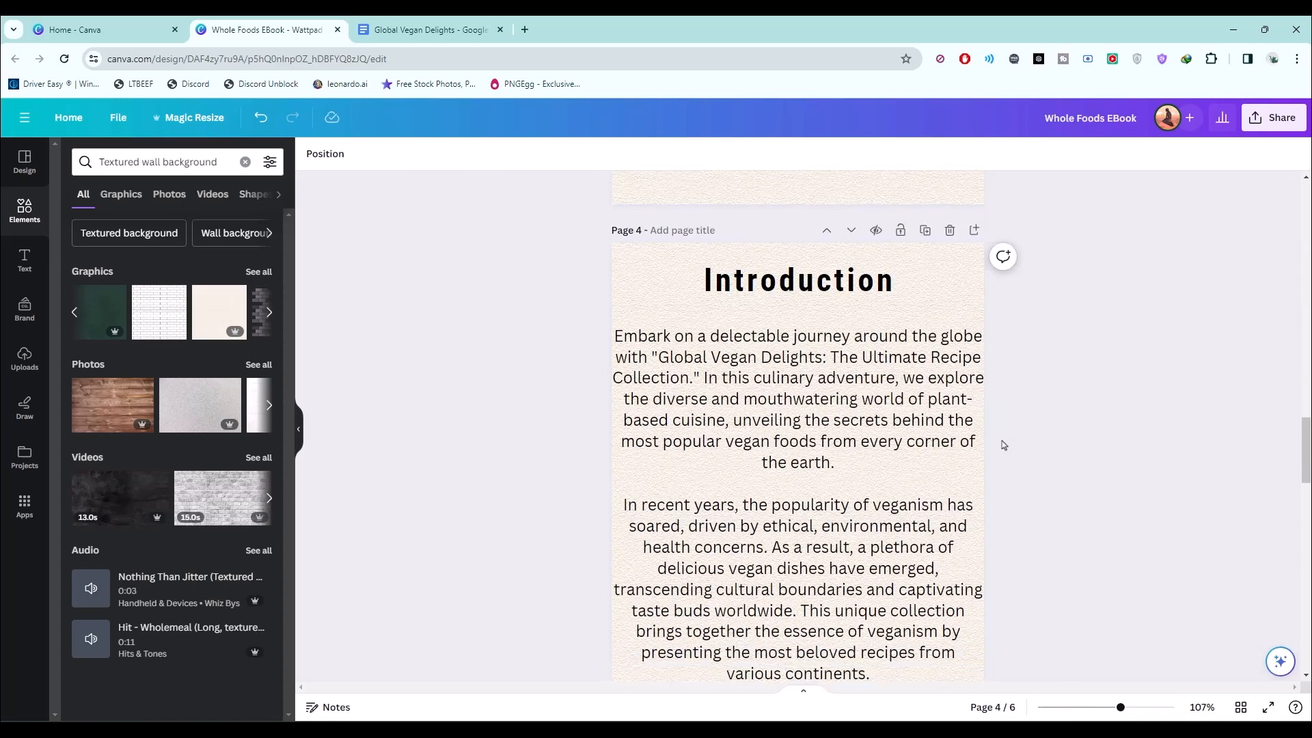
Step: Switch to the Google Docs document and read through the chapter summaries down to the first recipe of Chapter 1
key("ctrl+Tab")
scroll(524, 564, "down", 3)
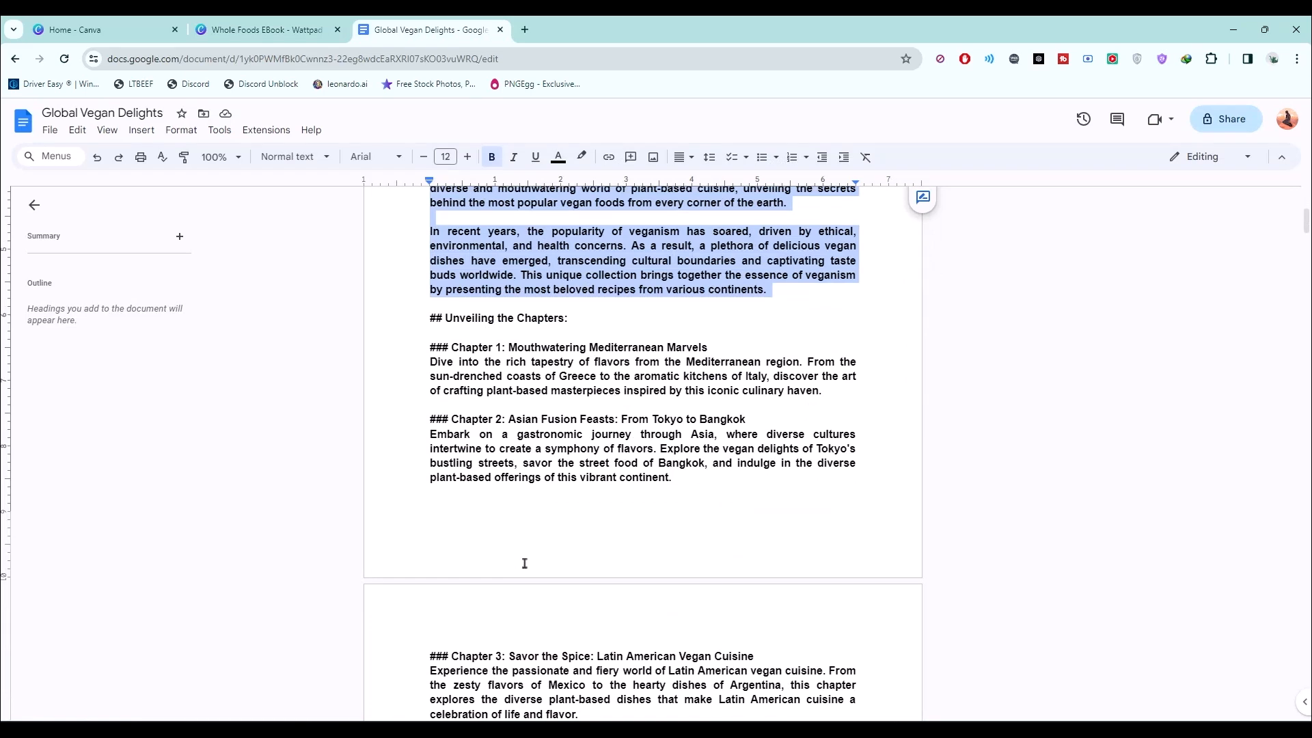
left_click_drag(432, 349, 743, 590)
scroll(660, 541, "down", 5)
scroll(738, 592, "down", 2)
scroll(742, 591, "down", 5)
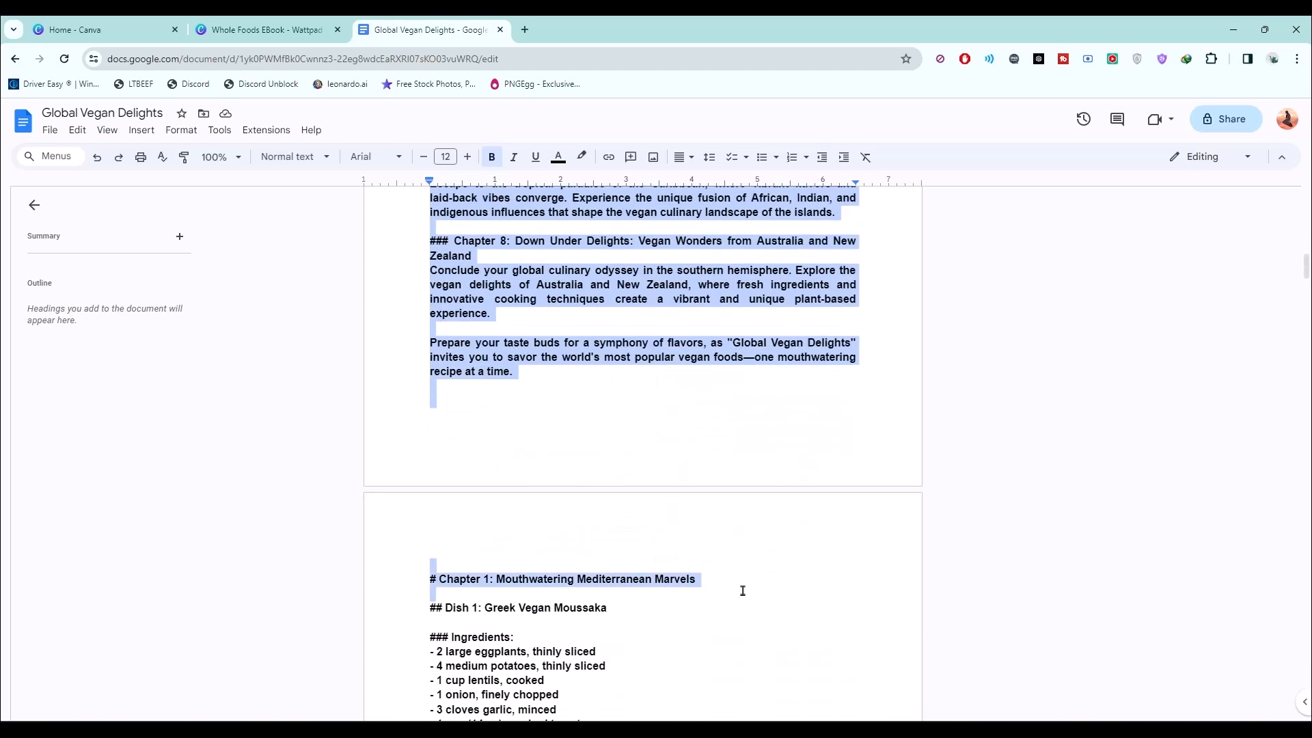
left_click(793, 544)
scroll(788, 543, "down", 2)
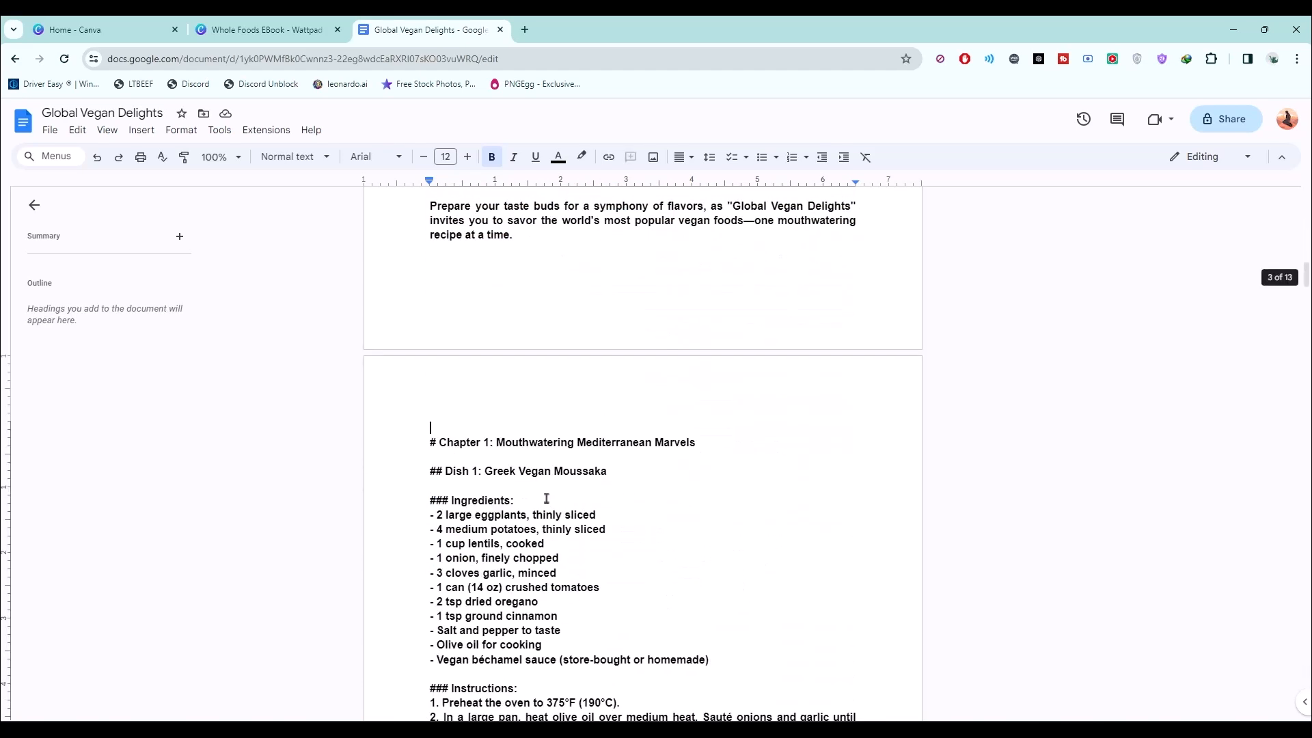
Step: Replace the chapter 01 page's text in Canva with "Mouthwatering Mediterranean Marvels" and "Dish 1: Greek Vegan Moussaka" from the document
left_click_drag(437, 448, 714, 504)
left_click(285, 39)
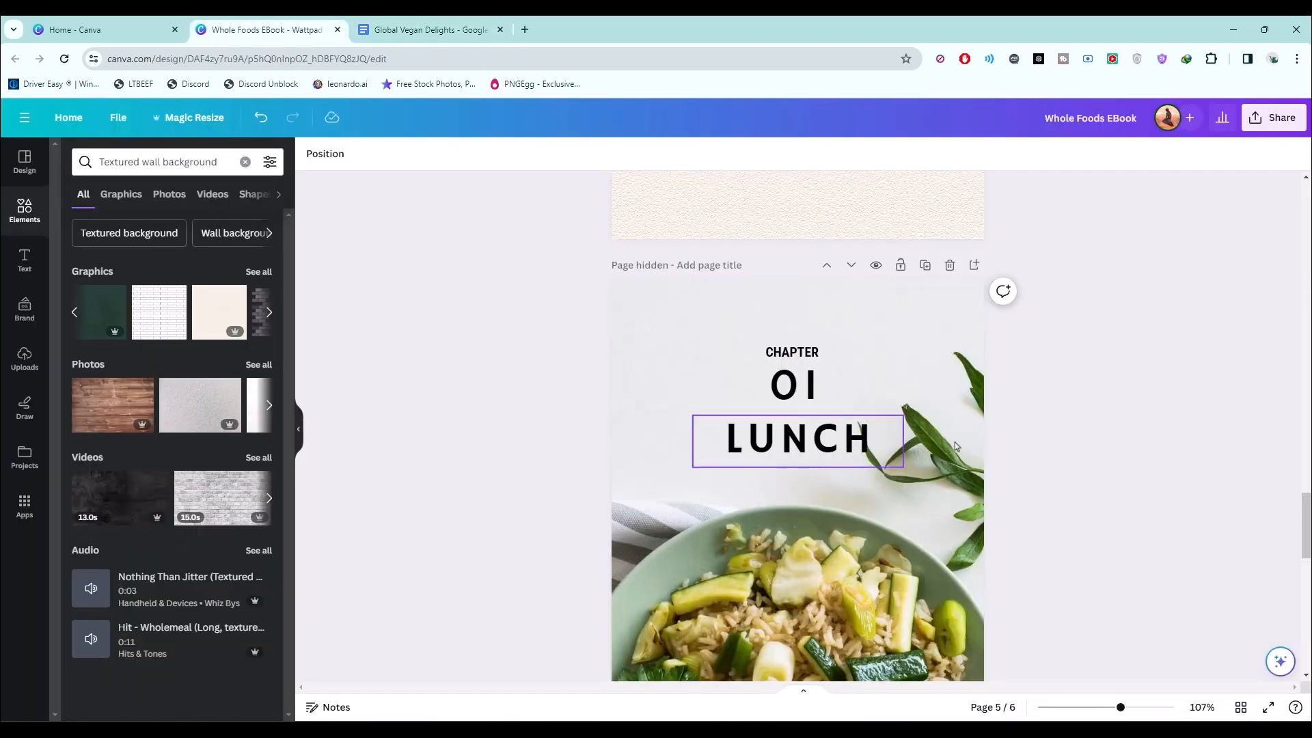
scroll(956, 446, "down", 4)
scroll(926, 483, "up", 3)
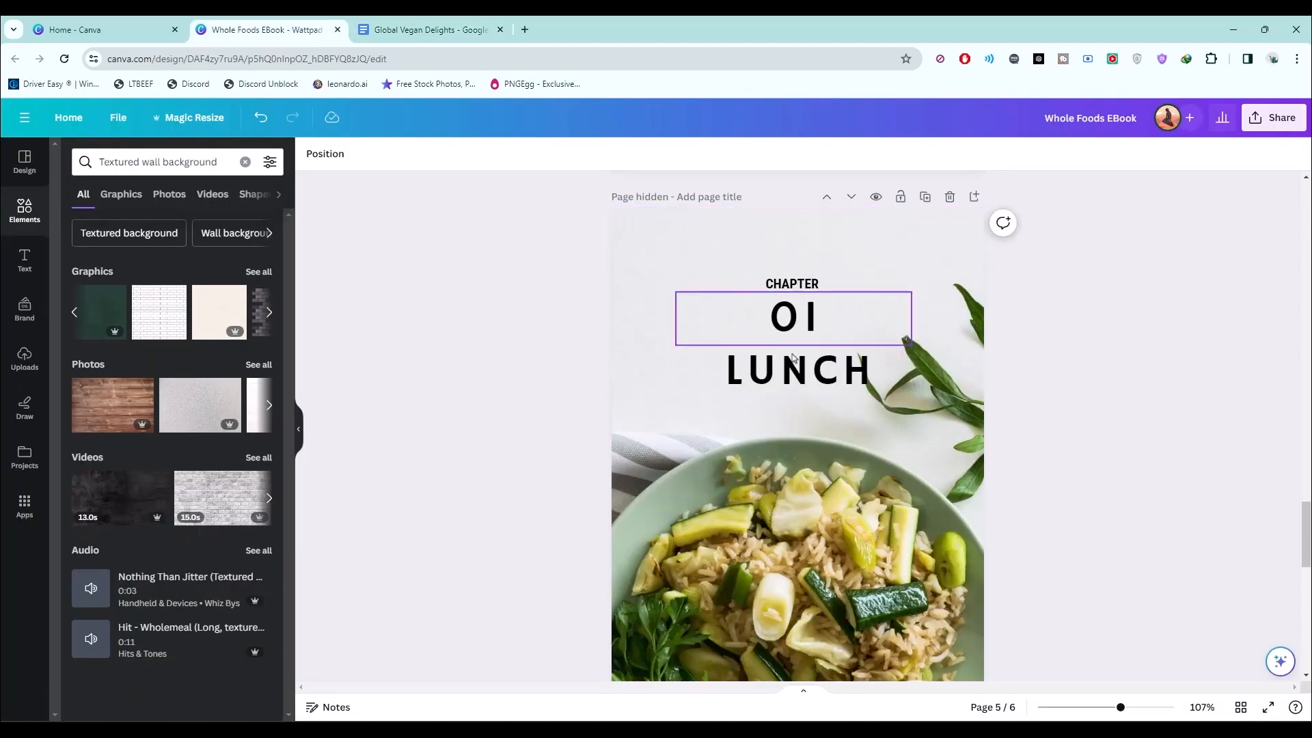
left_click(410, 29)
scroll(652, 506, "up", 7)
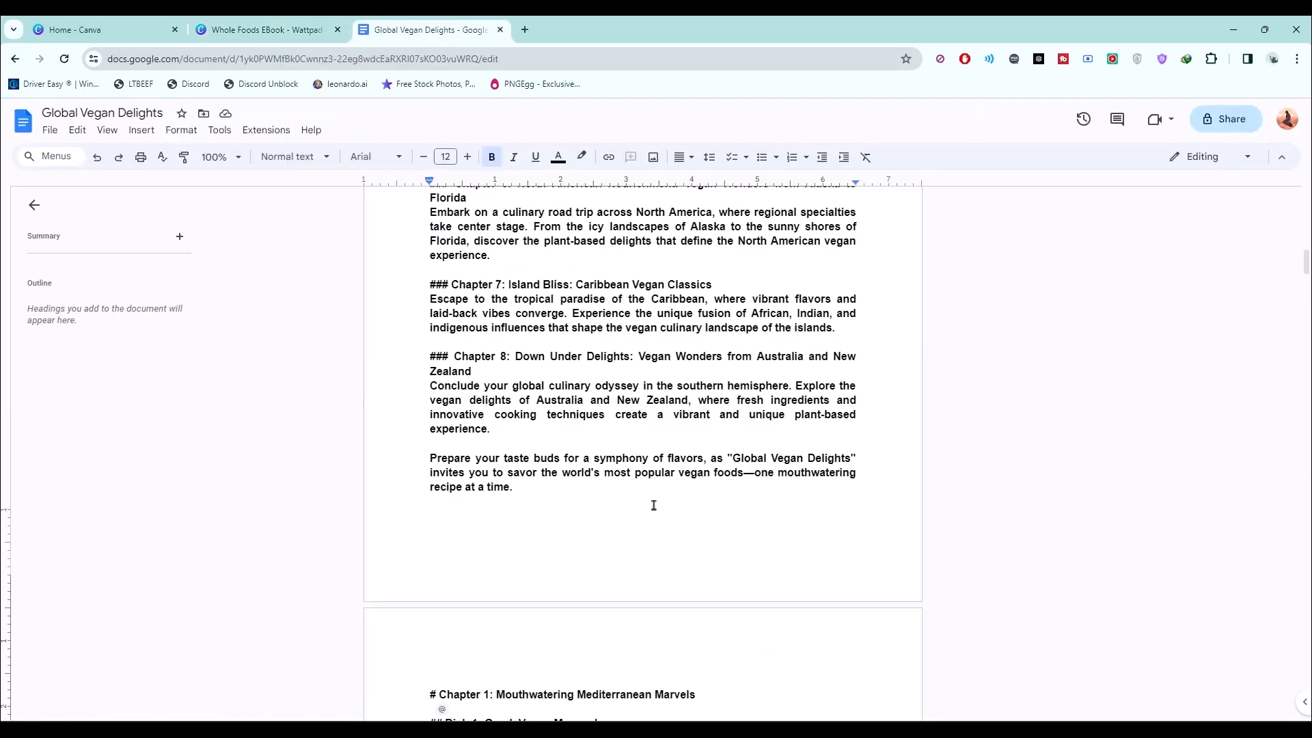
scroll(662, 538, "down", 7)
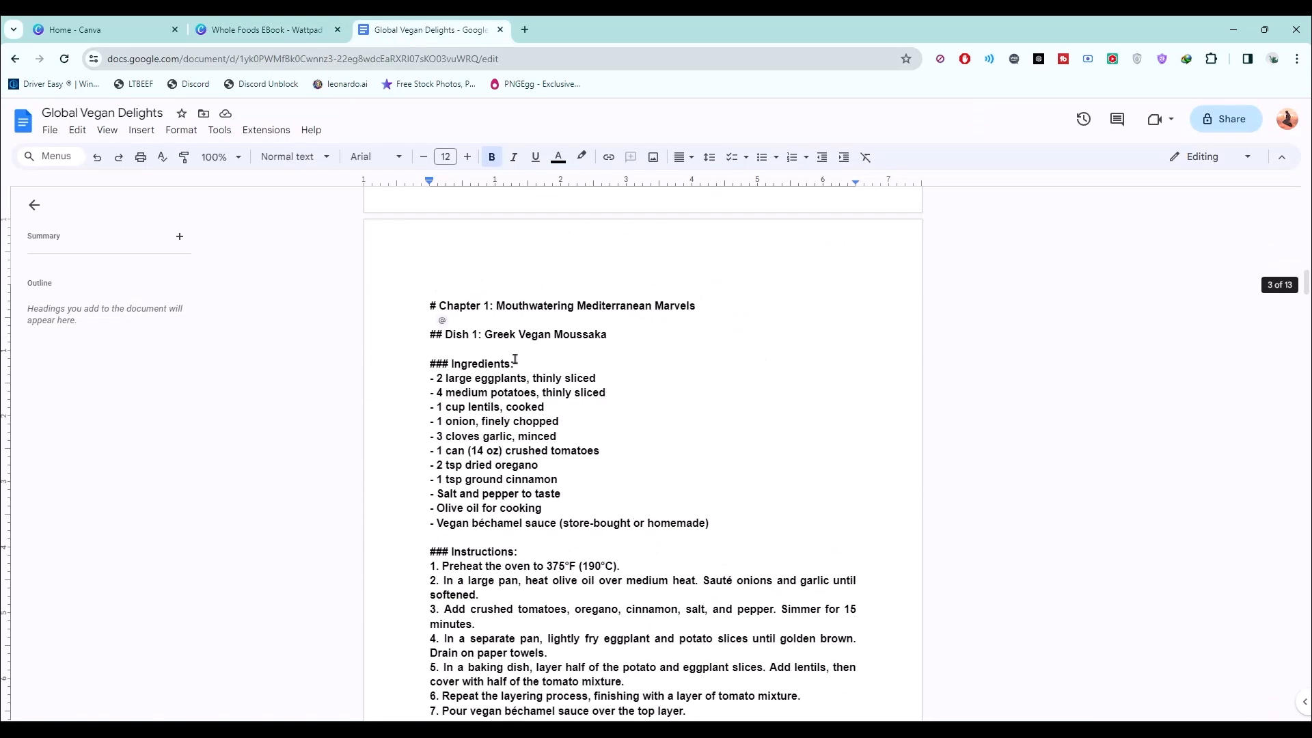
left_click_drag(493, 304, 668, 303)
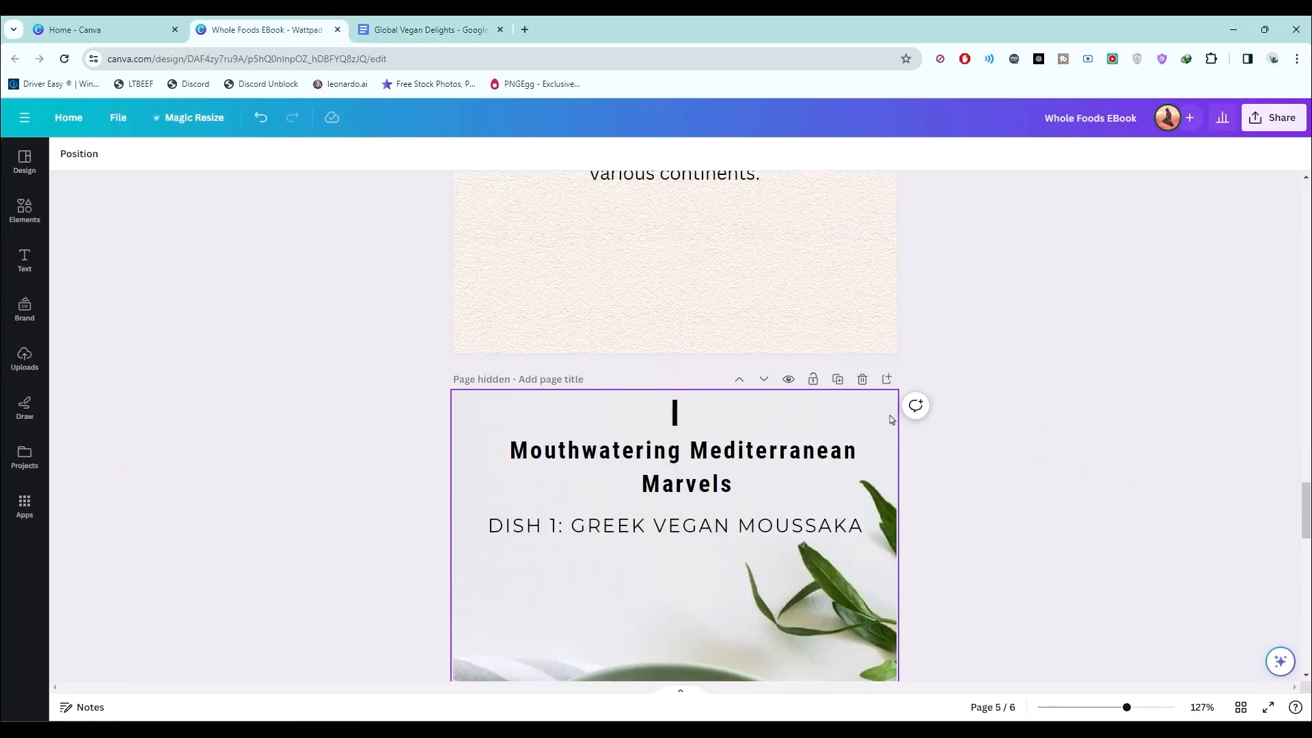
Step: Check the chapter cover page's photo and look over the Mixed Berry Acai Bowl recipe page that follows it
scroll(983, 477, "down", 3)
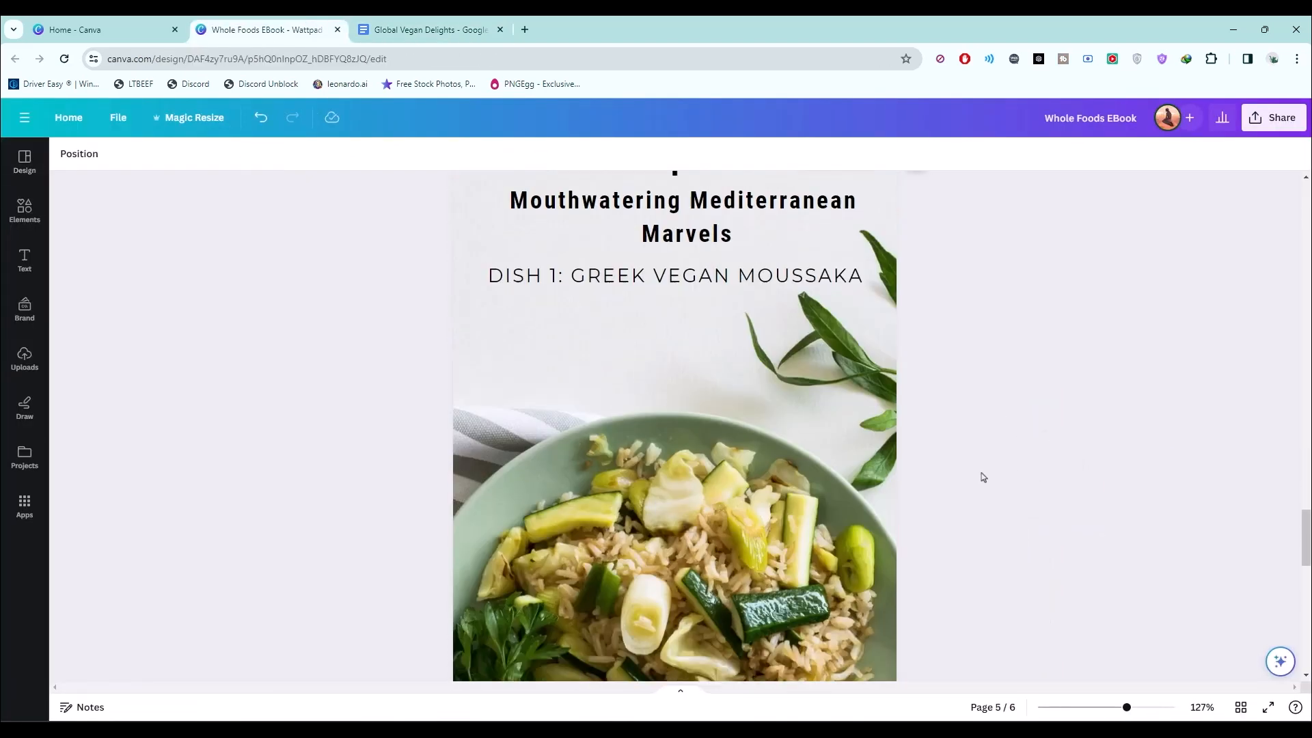
left_click(684, 446)
scroll(732, 420, "down", 6)
scroll(770, 366, "up", 2)
scroll(770, 366, "down", 5)
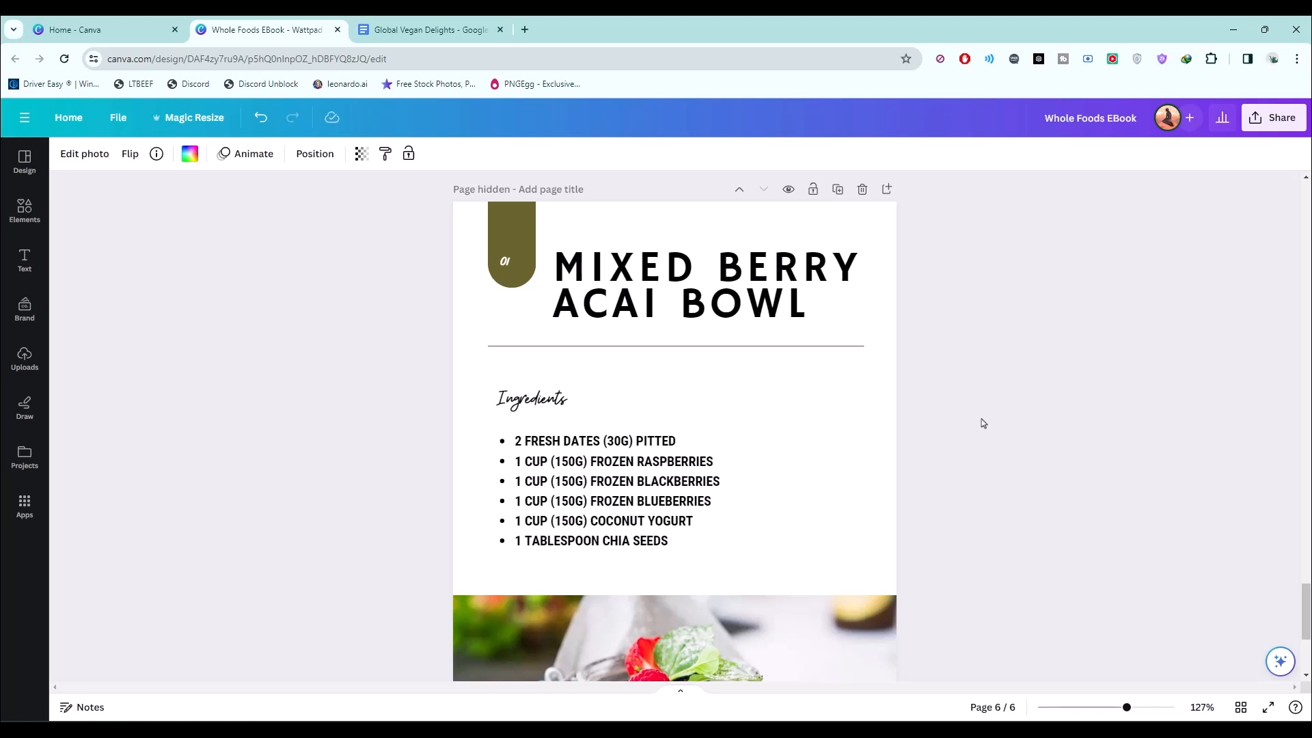
Step: Set the ebook's download file type to PDF Print with all pages selected
left_click(1288, 110)
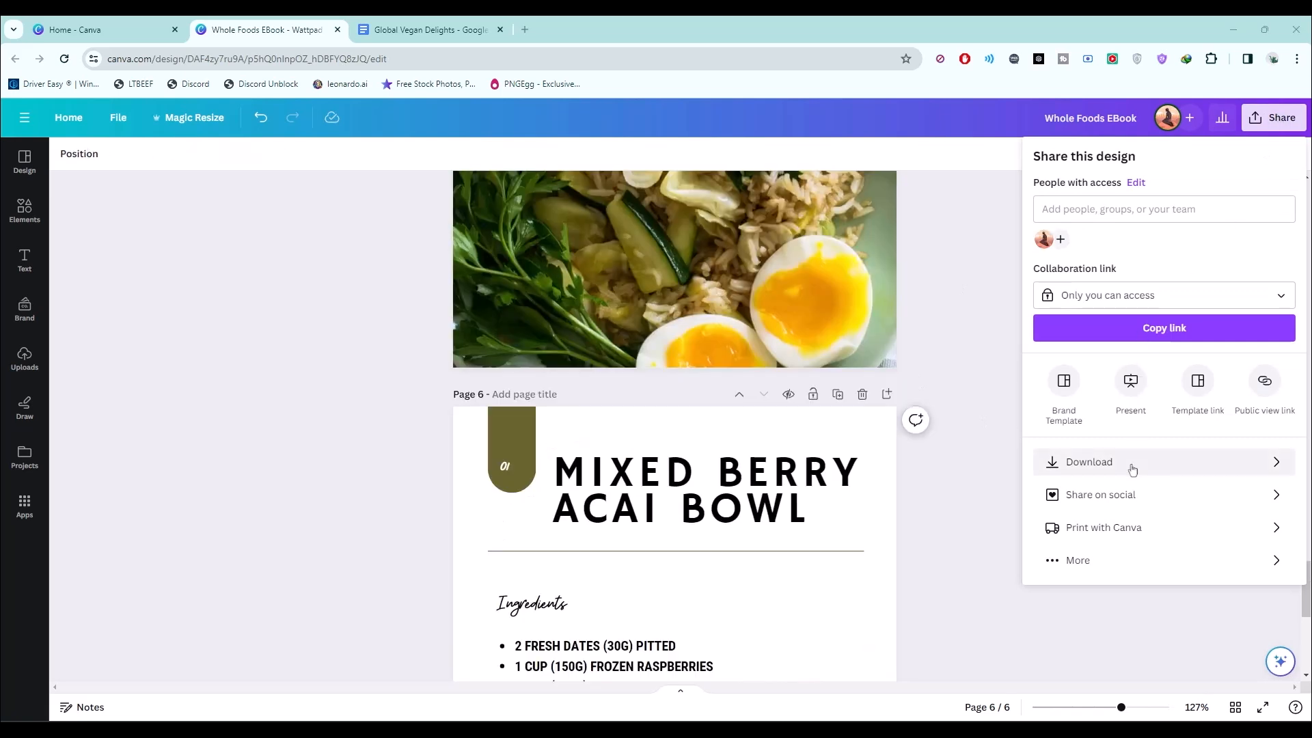
left_click(1132, 468)
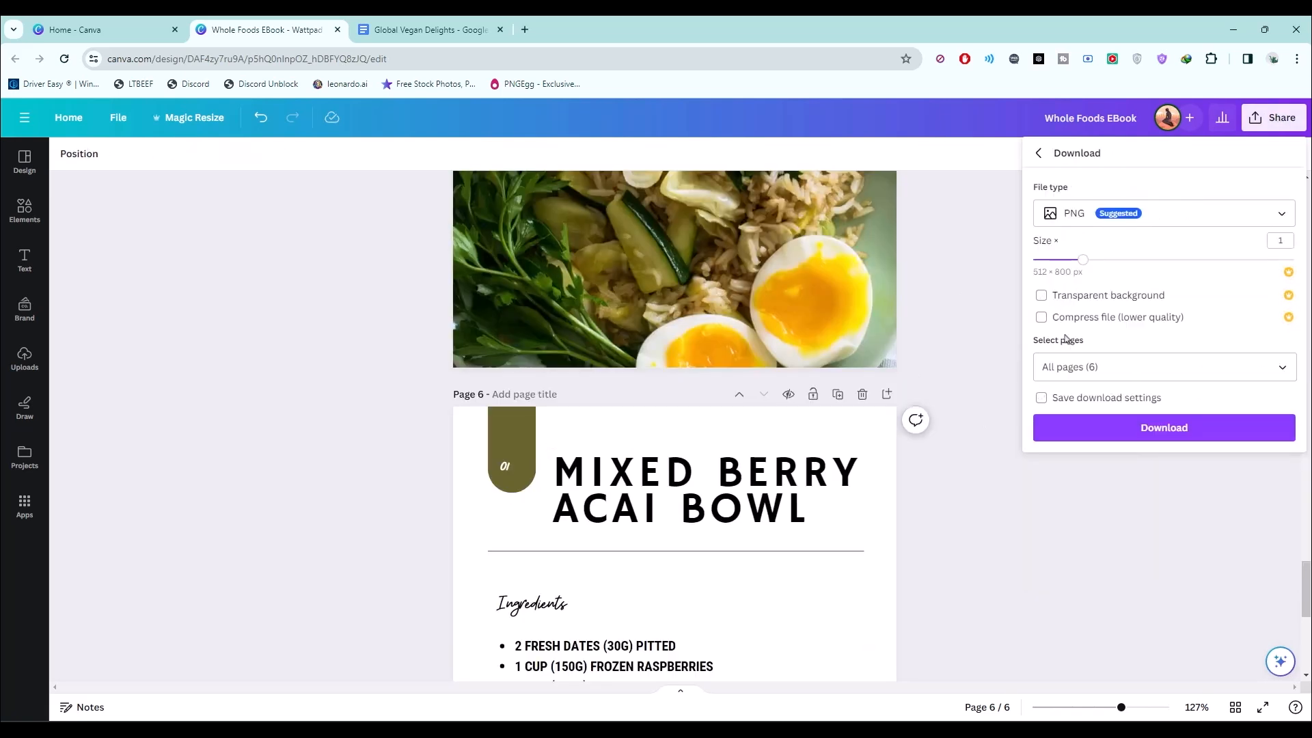
left_click(1169, 223)
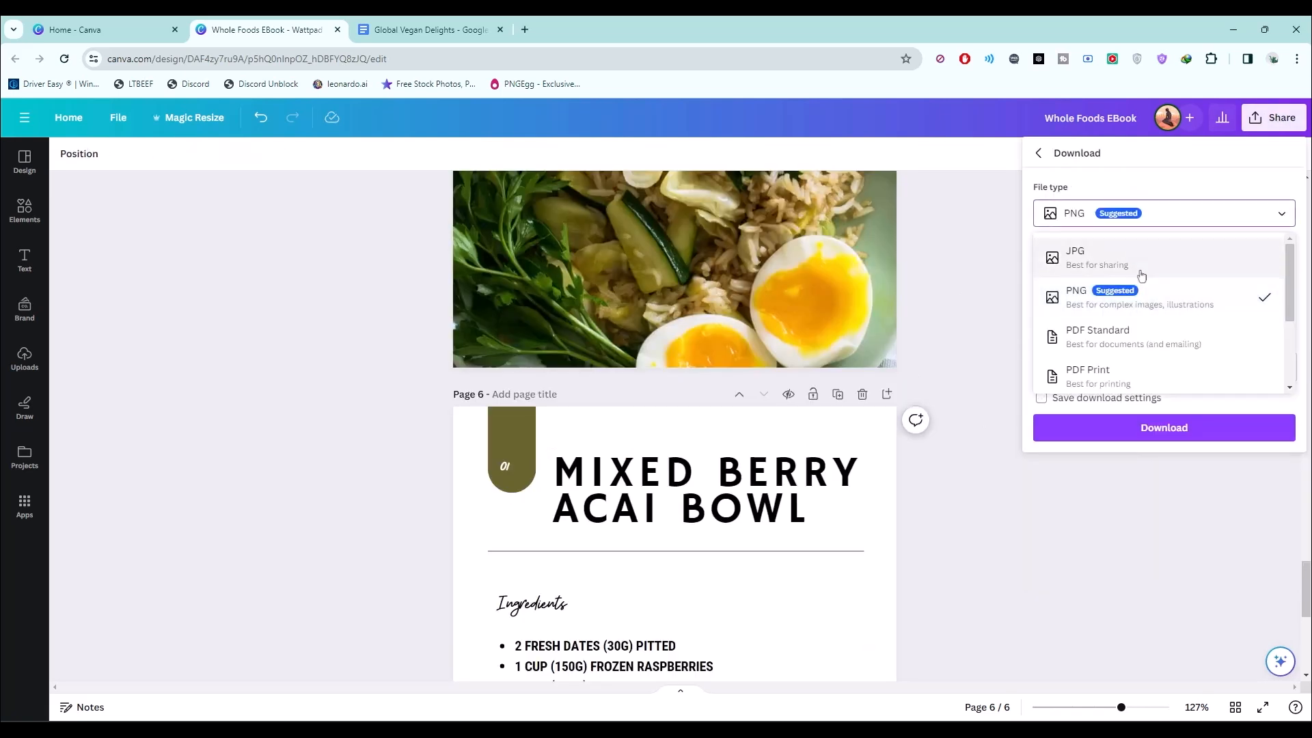
left_click(1121, 374)
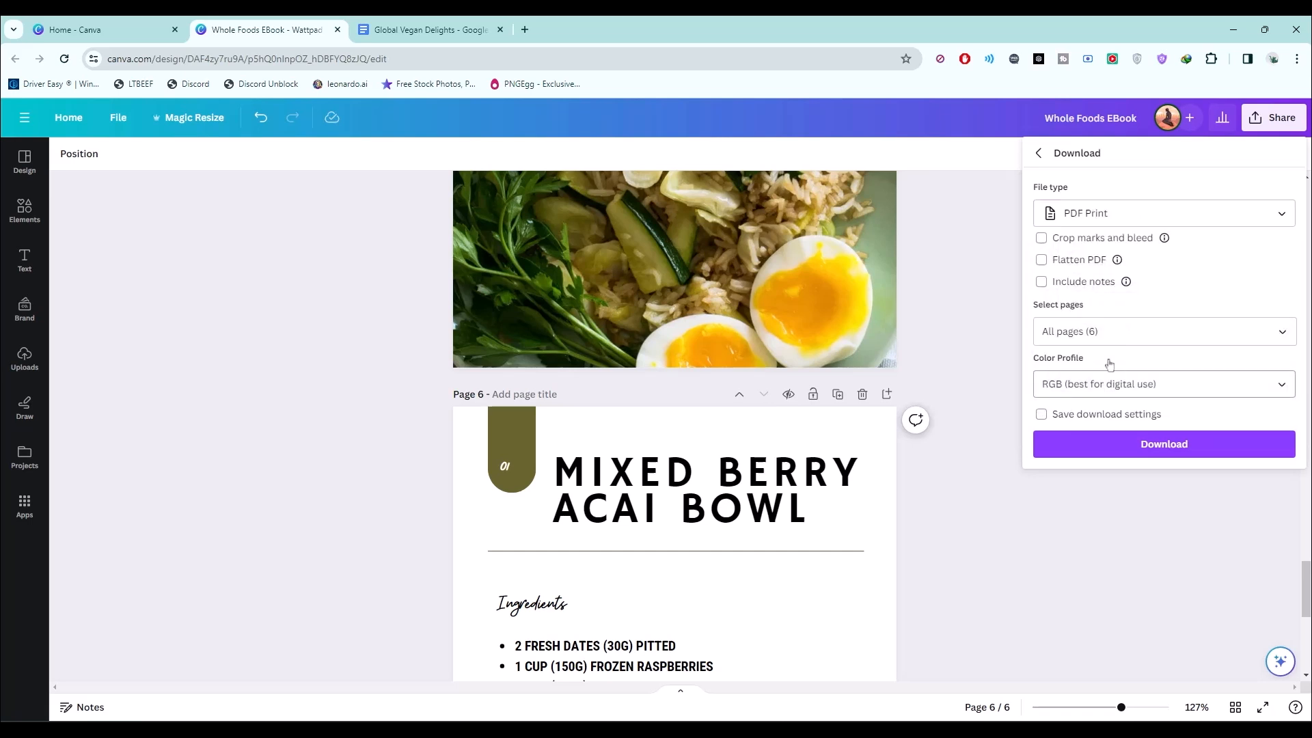
left_click(1190, 332)
left_click(1270, 375)
scroll(1270, 374, "down", 3)
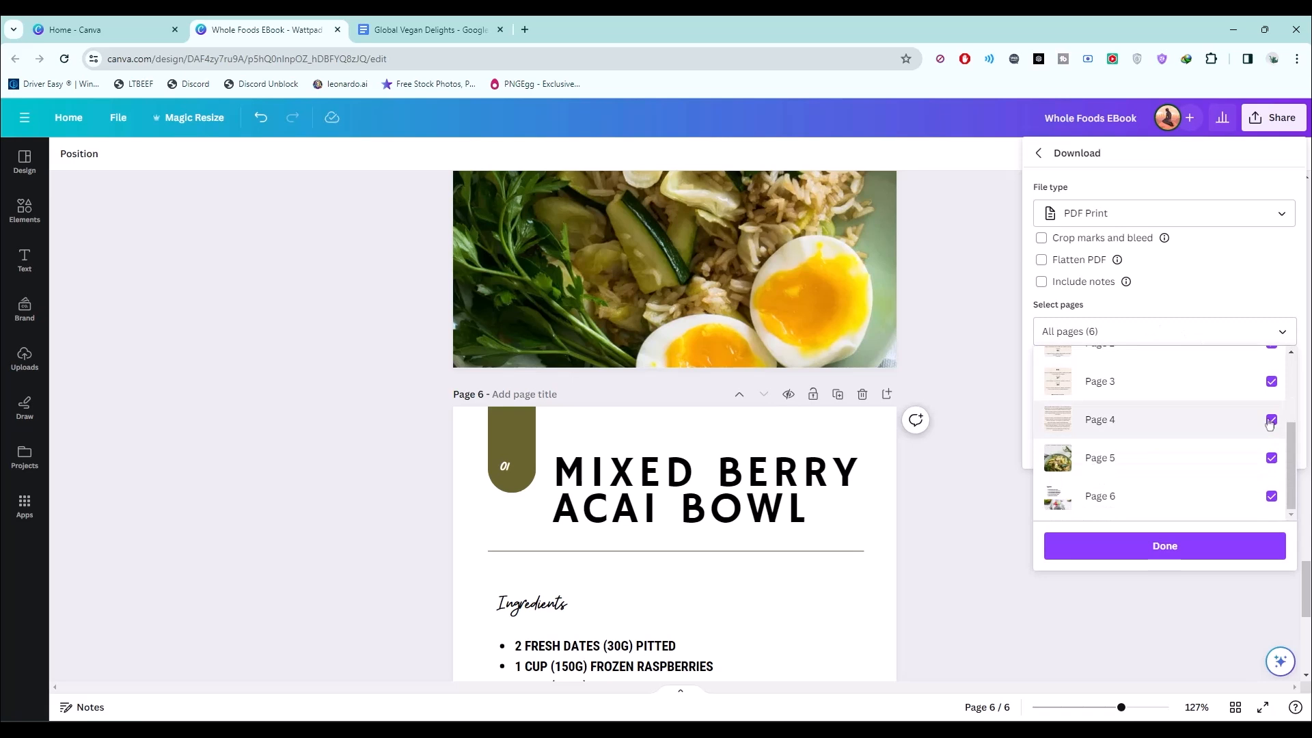
left_click(1181, 547)
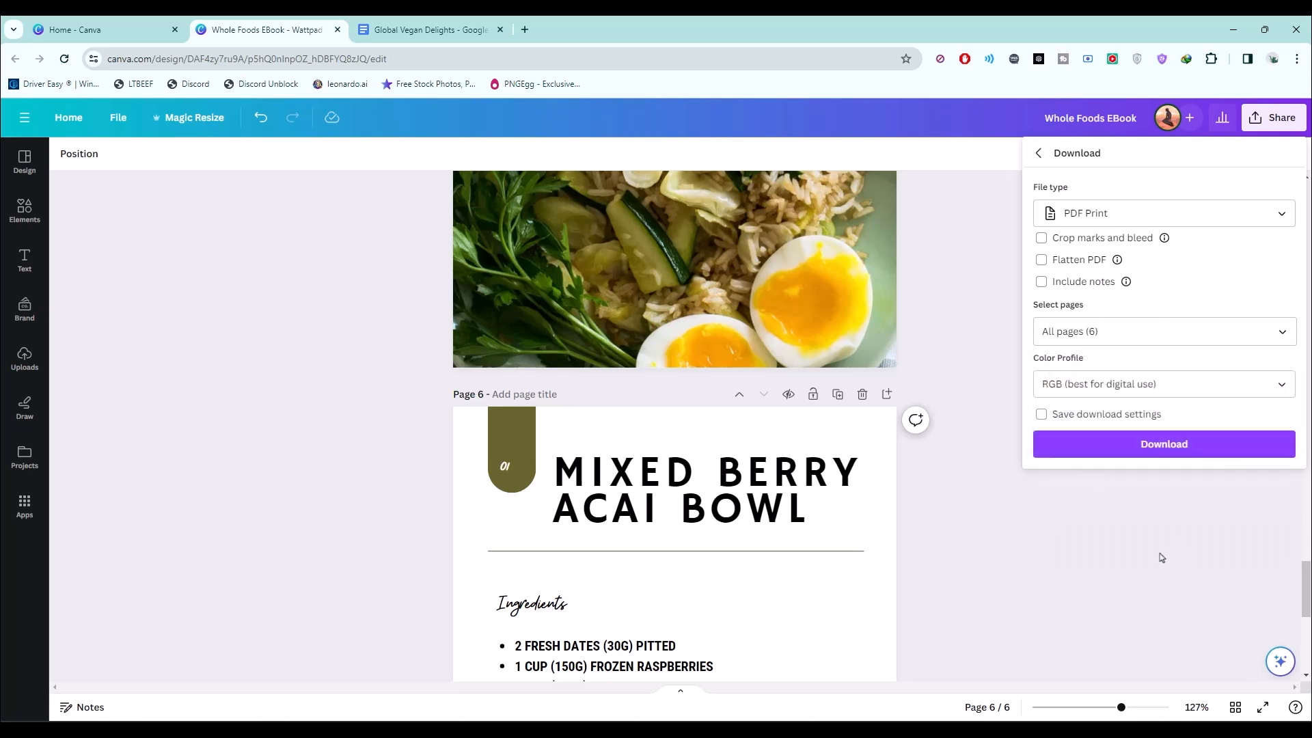
Step: Set the color profile to CMYK (best for professional printing) and download the ebook as a PDF
left_click(1284, 391)
left_click(1107, 445)
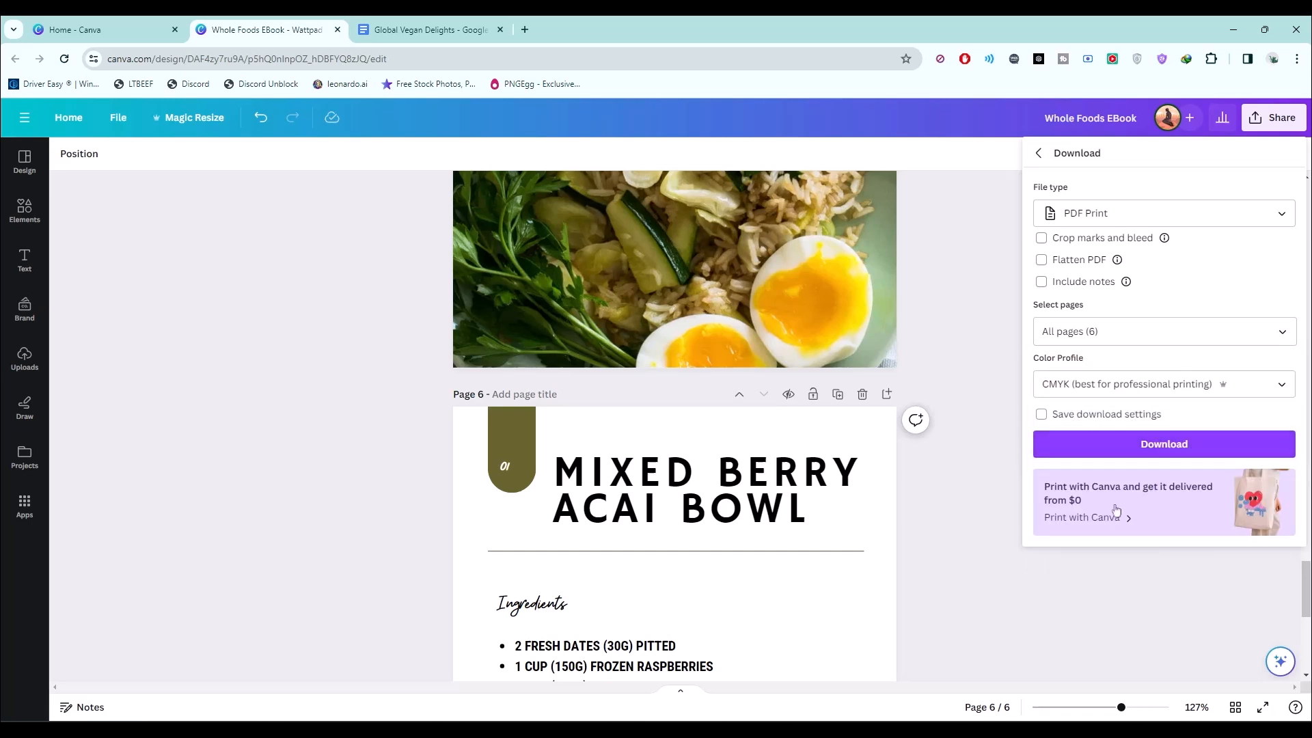
left_click(1070, 446)
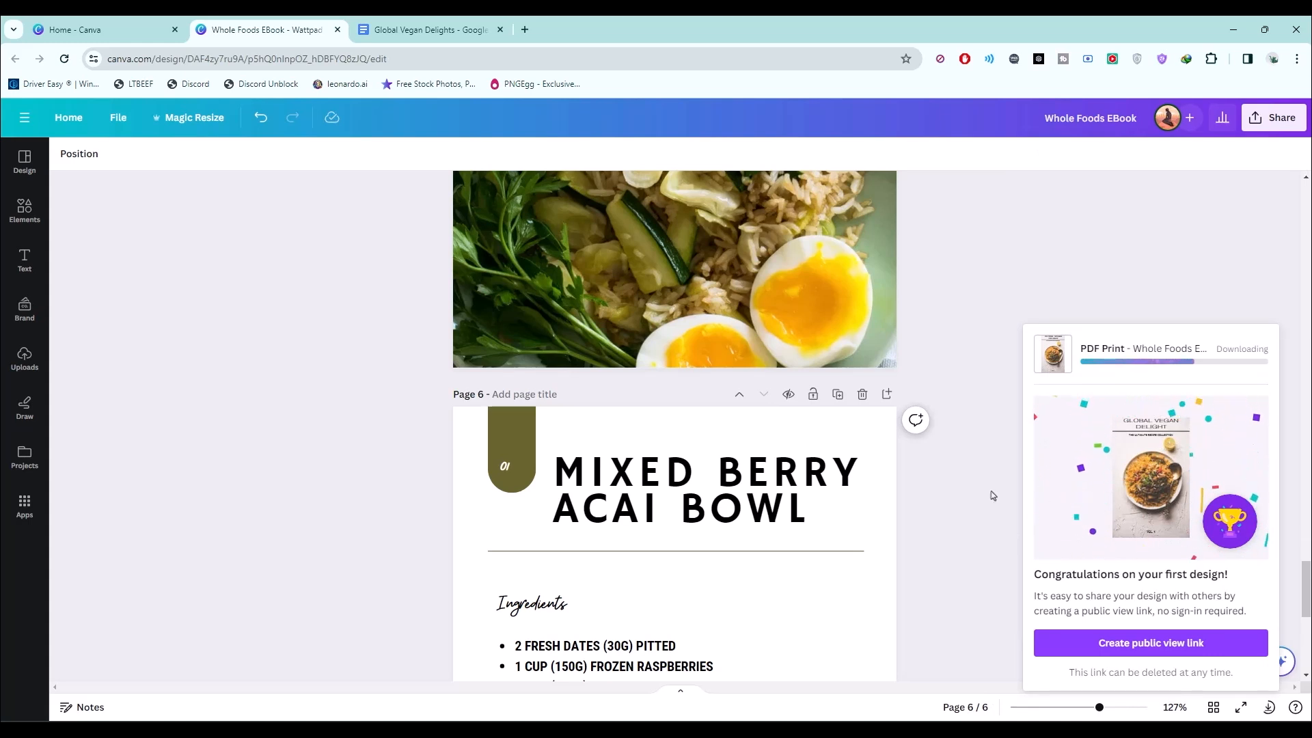
left_click(633, 437)
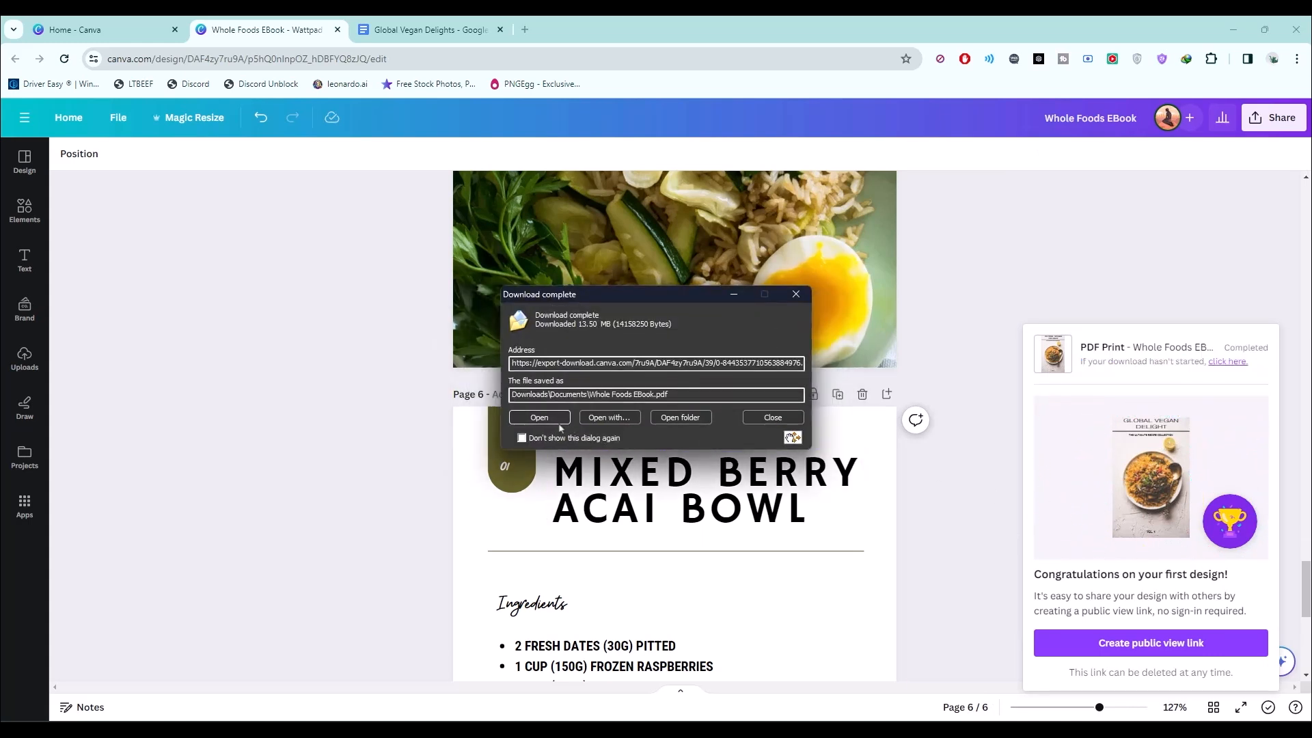
Step: Open the downloaded Whole Foods EBook.pdf and look over its cover and contents pages
left_click(540, 417)
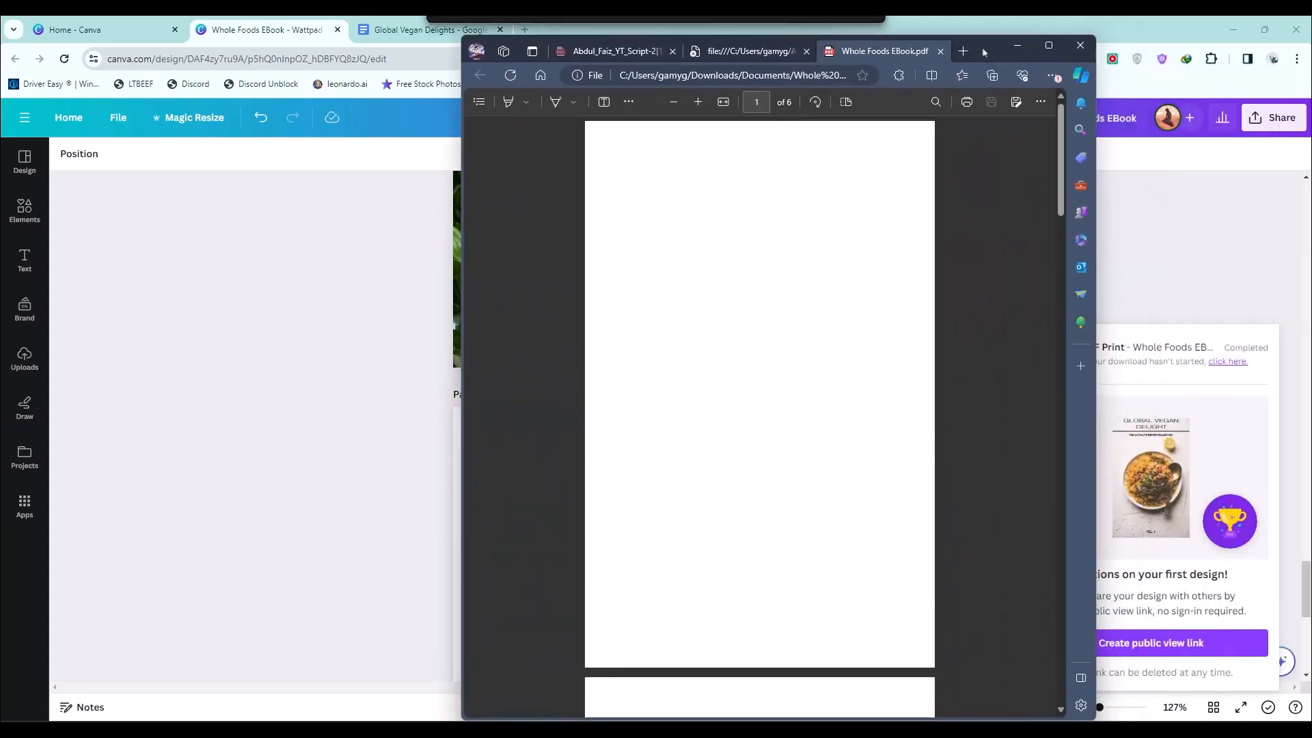
scroll(926, 414, "up", 10)
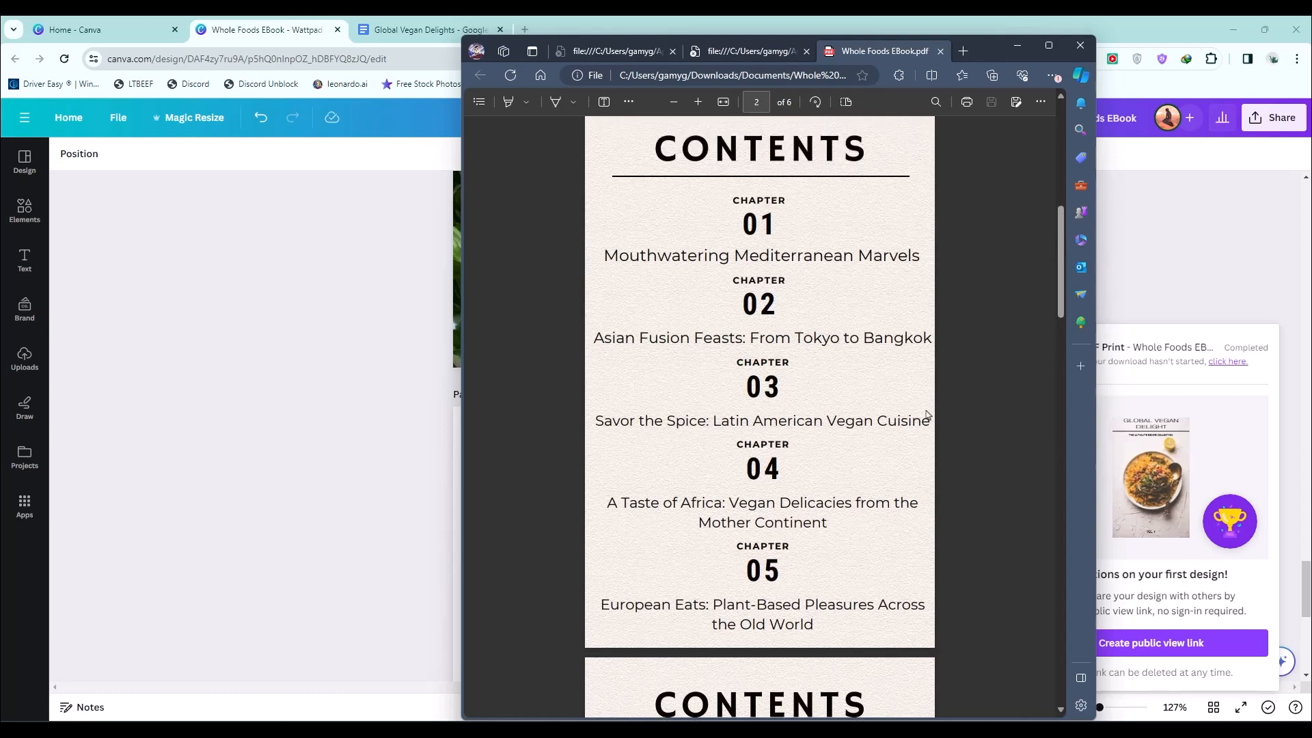
scroll(928, 414, "up", 8)
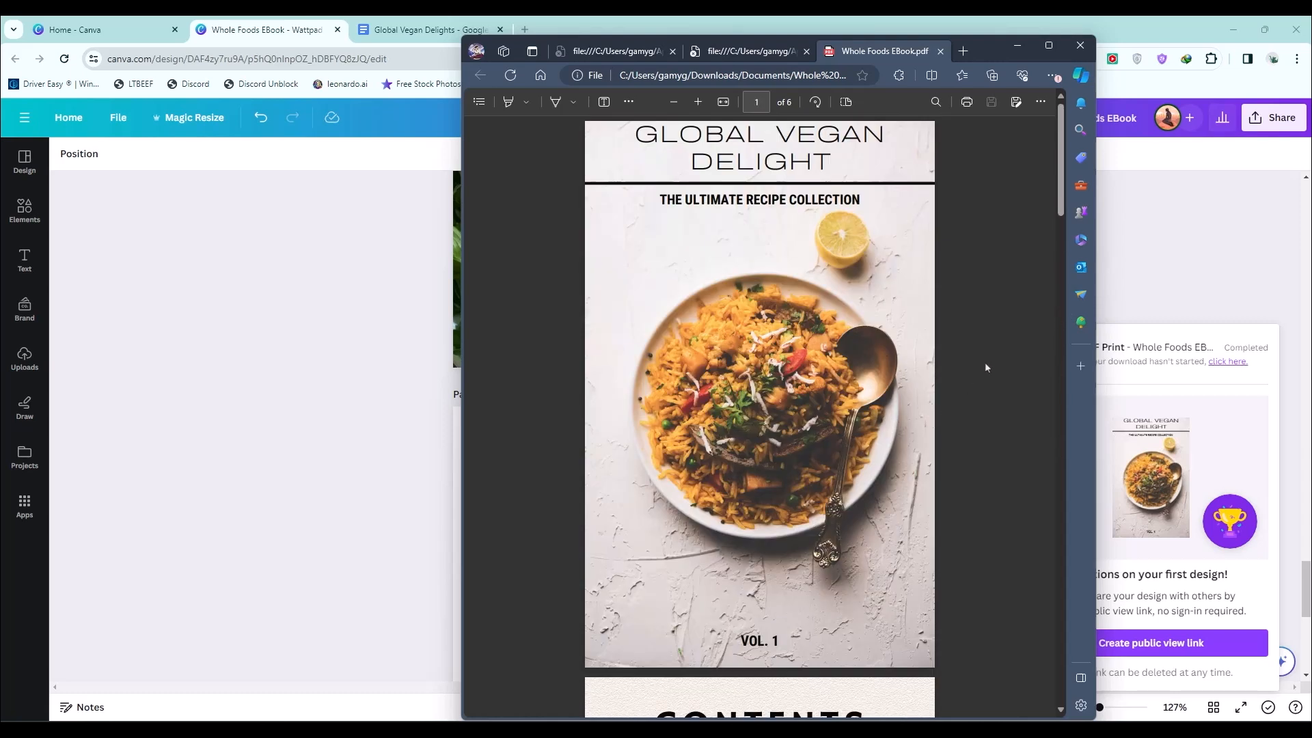
scroll(985, 368, "down", 5)
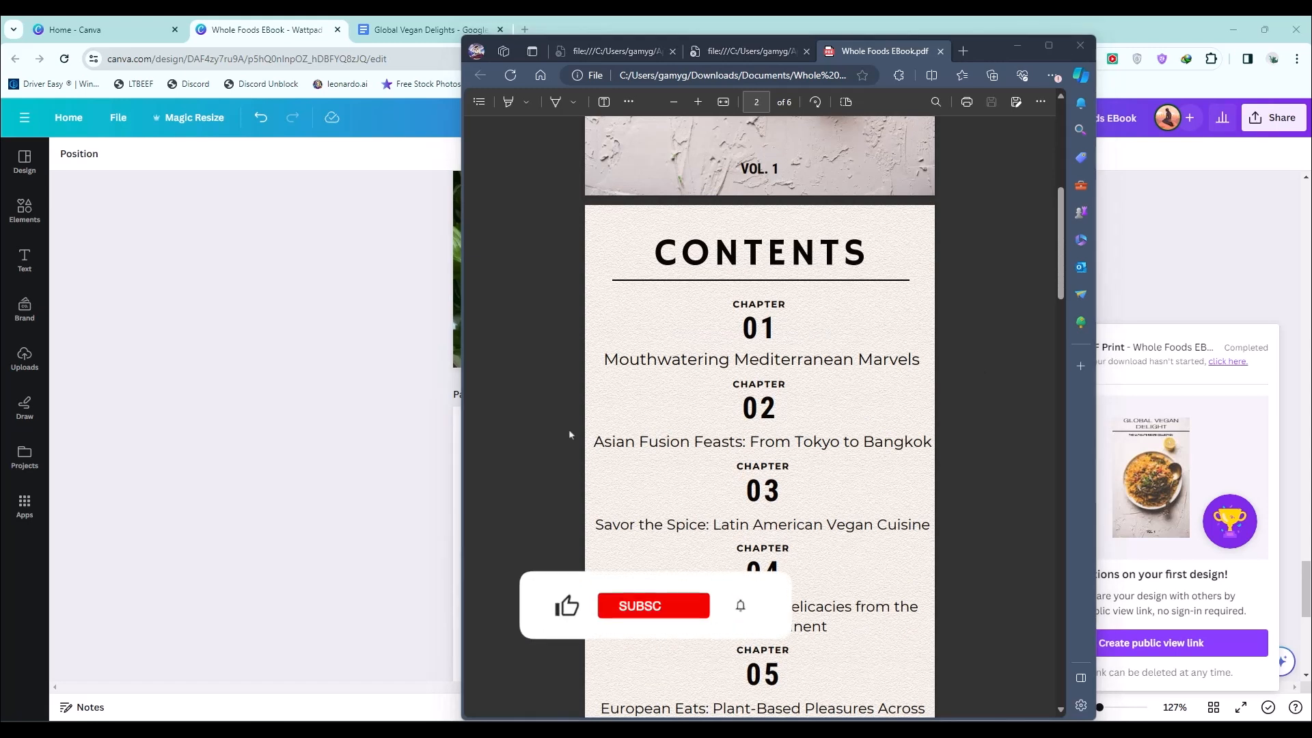